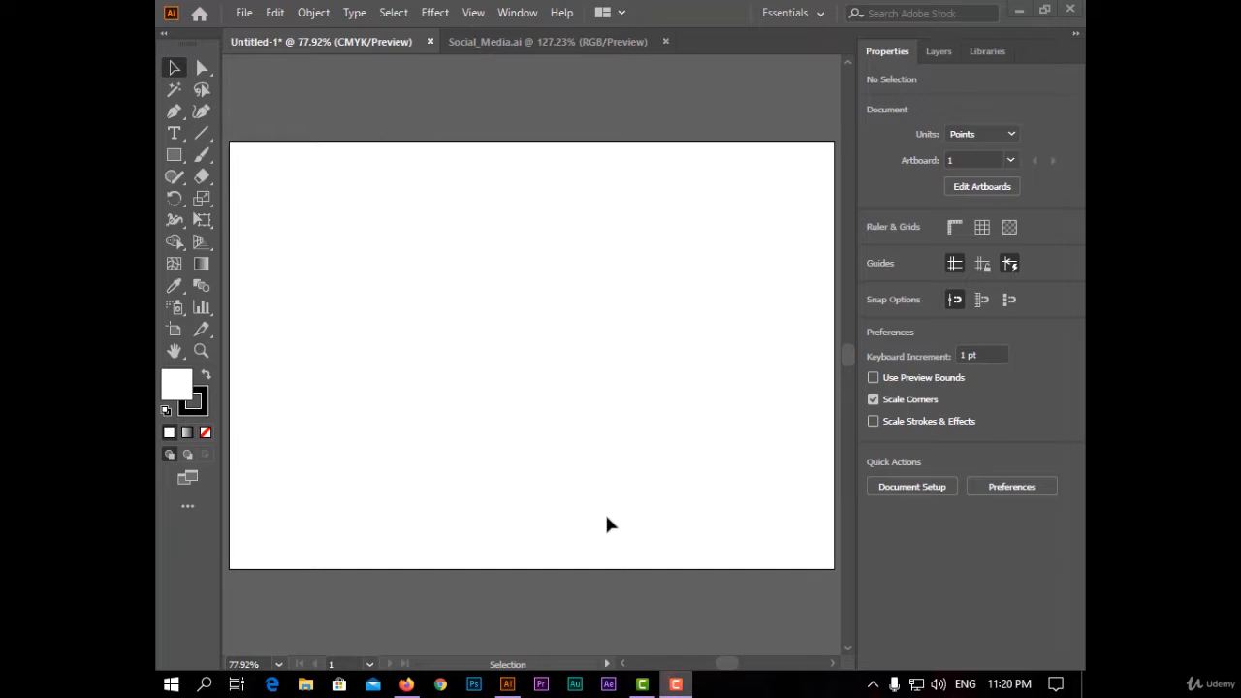
- Draw a rectangle covering the whole artboard and fill it with black
left_click(174, 155)
left_click_drag(236, 144, 833, 567)
left_click(873, 253)
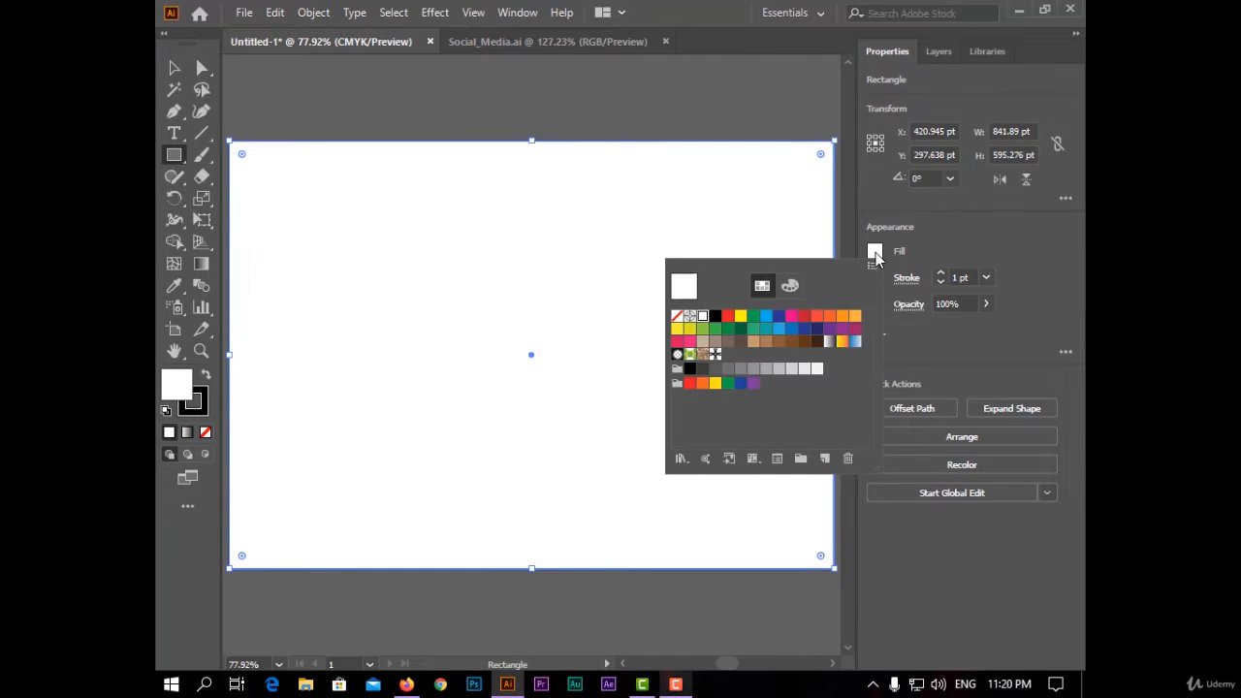
left_click(715, 317)
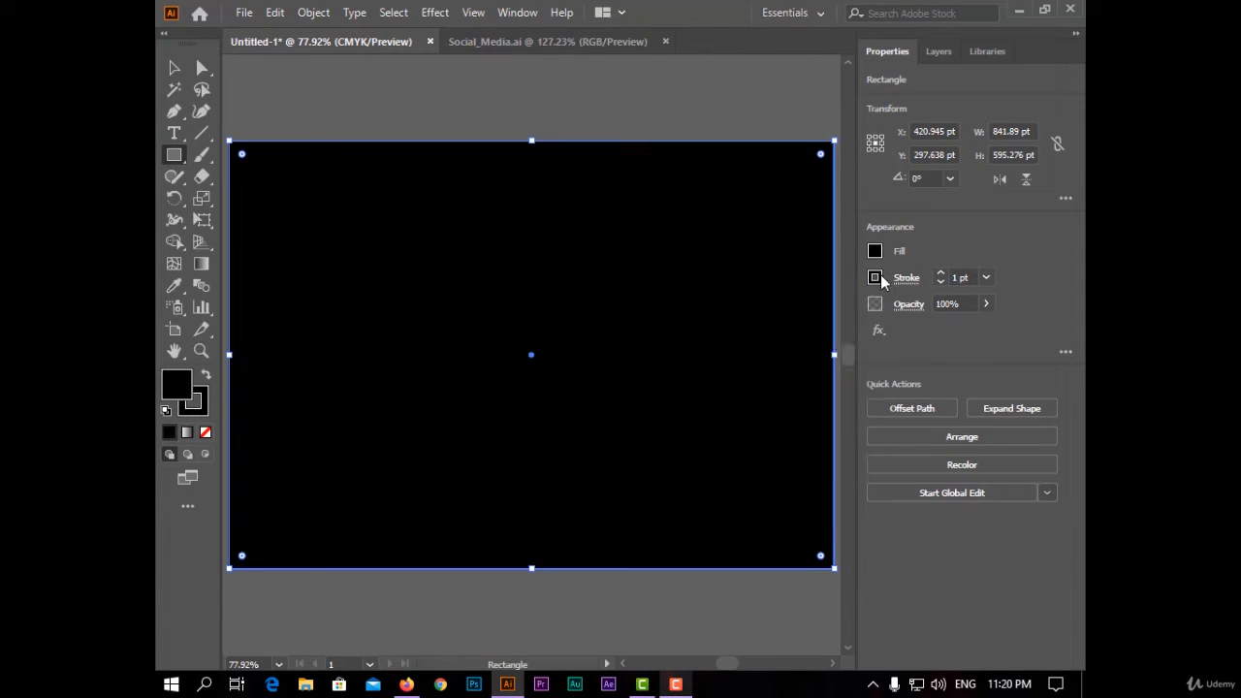
- Remove the stroke from the black background rectangle
left_click(875, 278)
left_click(676, 342)
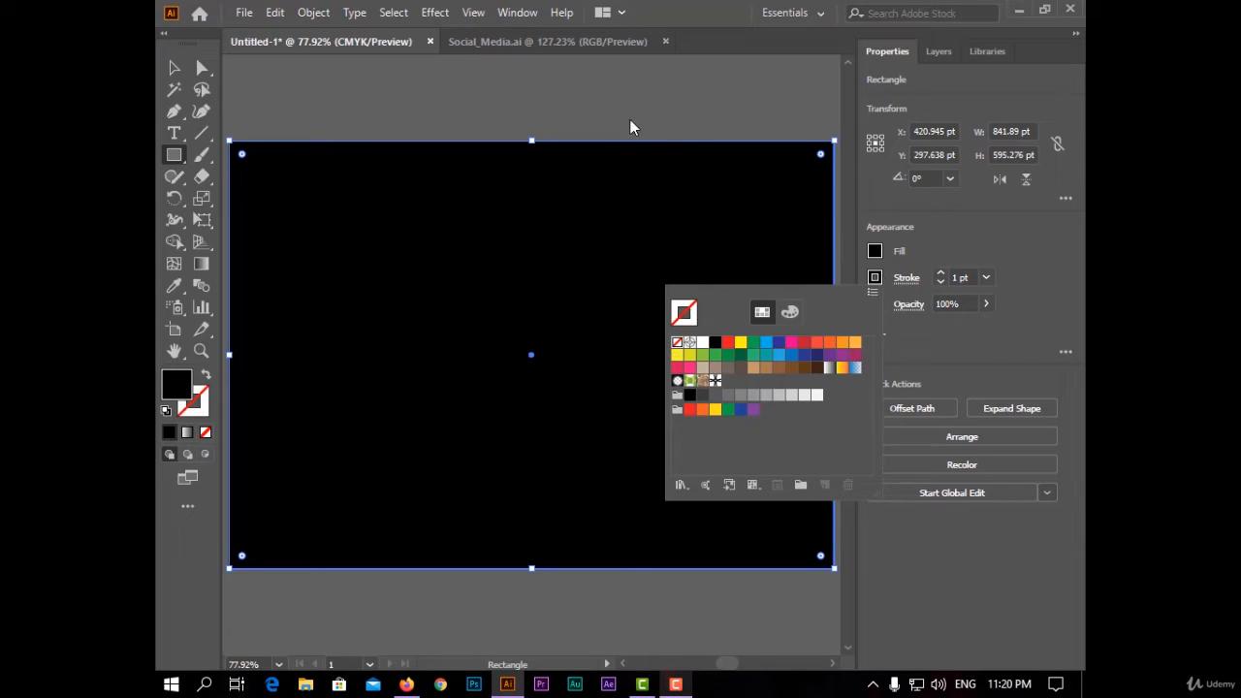
left_click(291, 102)
left_click(173, 67)
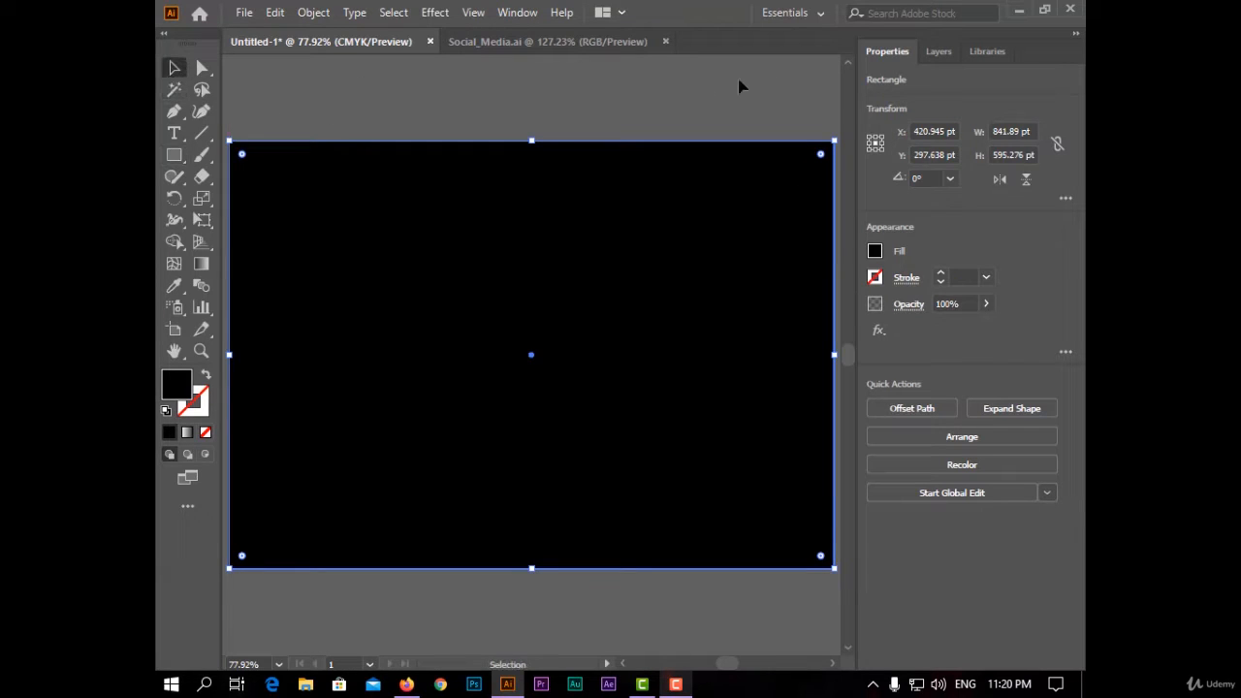
- Lock the background rectangle in the Layers panel
left_click(938, 53)
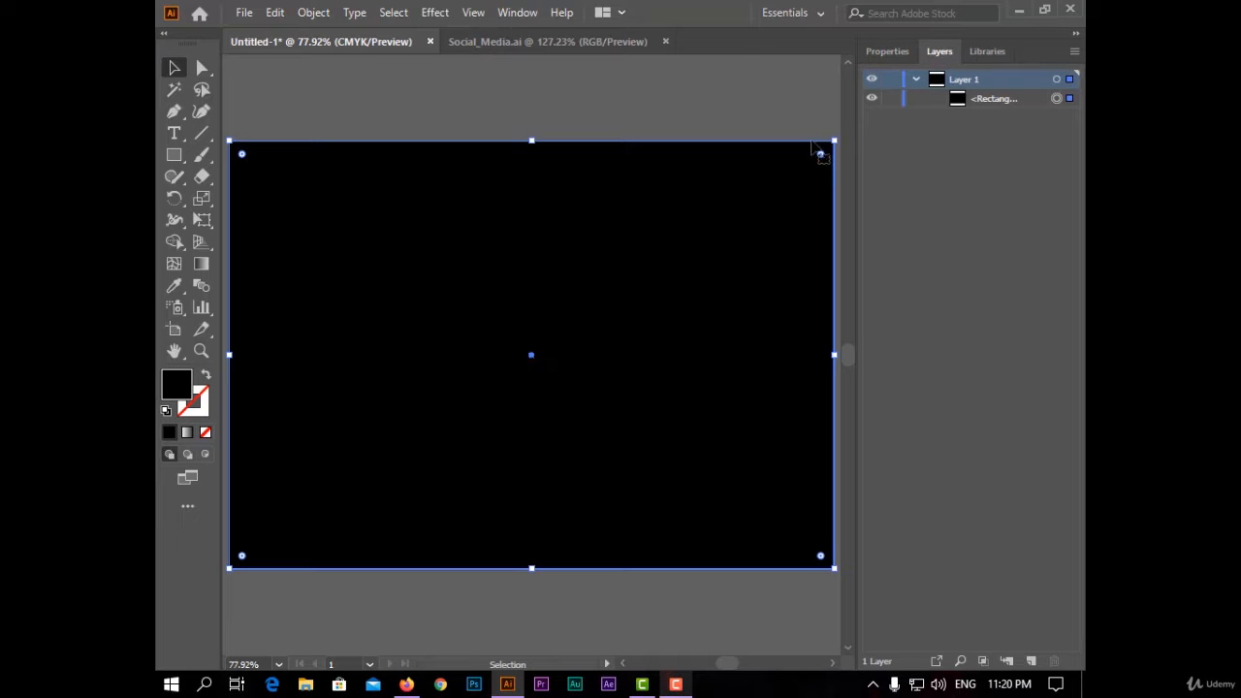
left_click(892, 98)
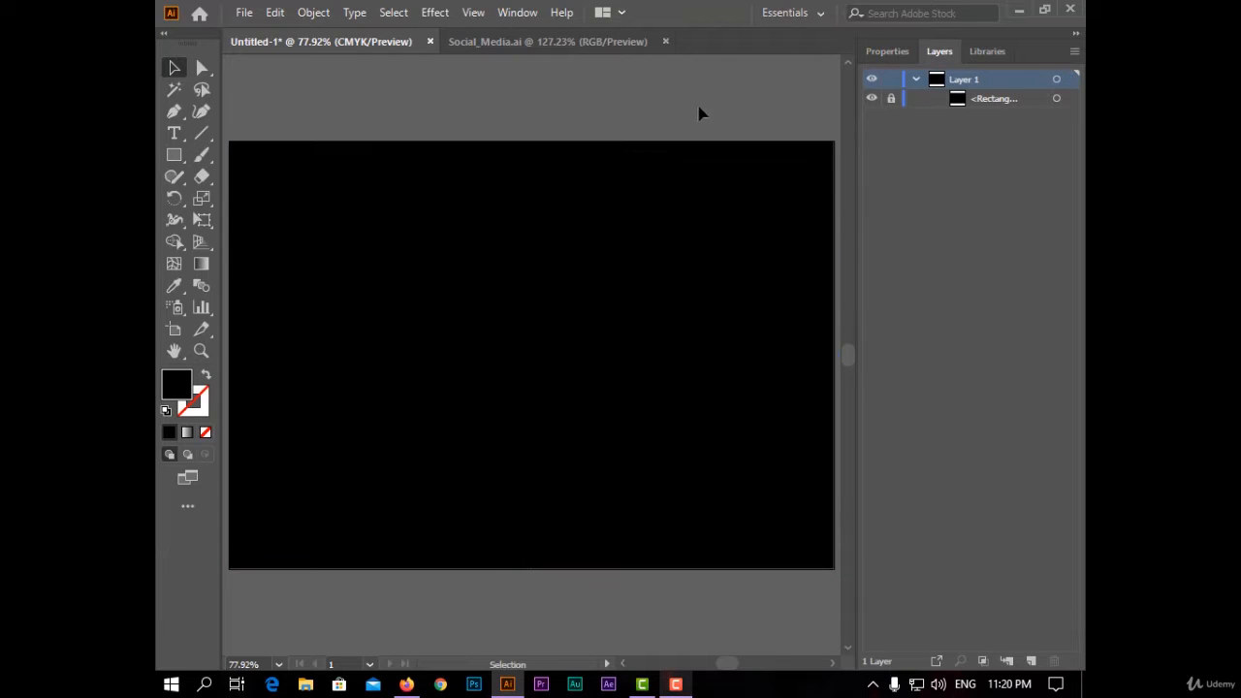
- Create an area text box in the upper left of the artboard and type "Gallery"
left_click(172, 134)
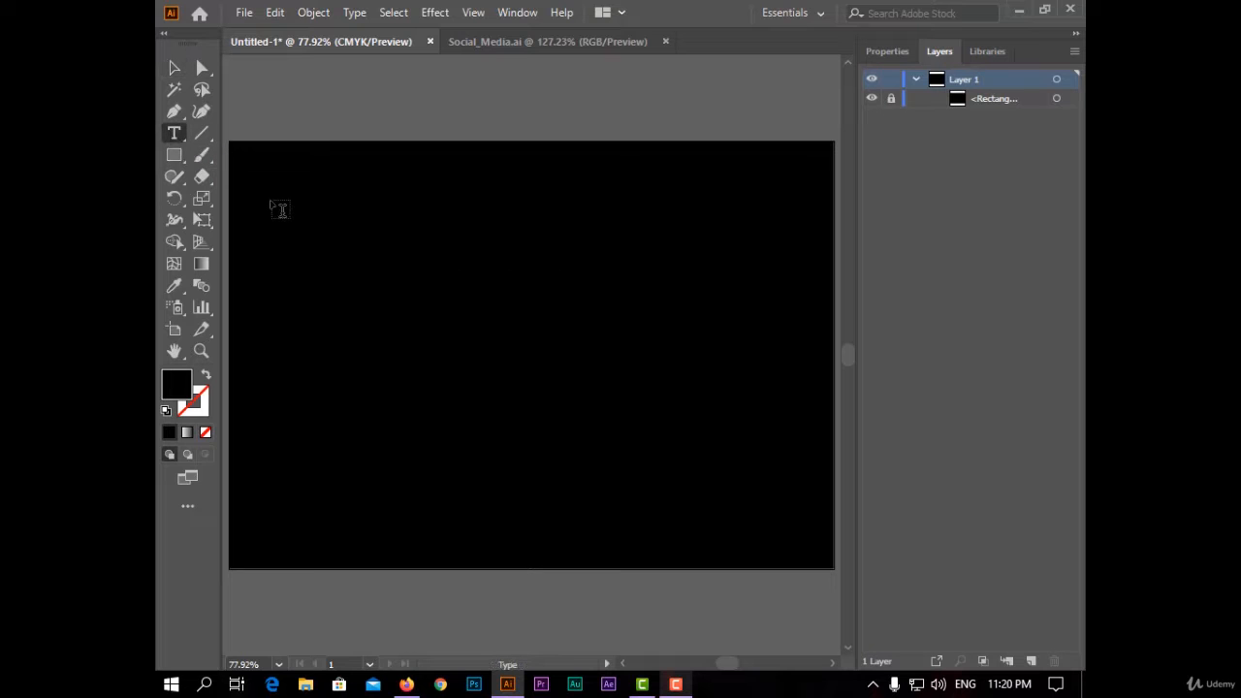
left_click_drag(255, 198, 684, 408)
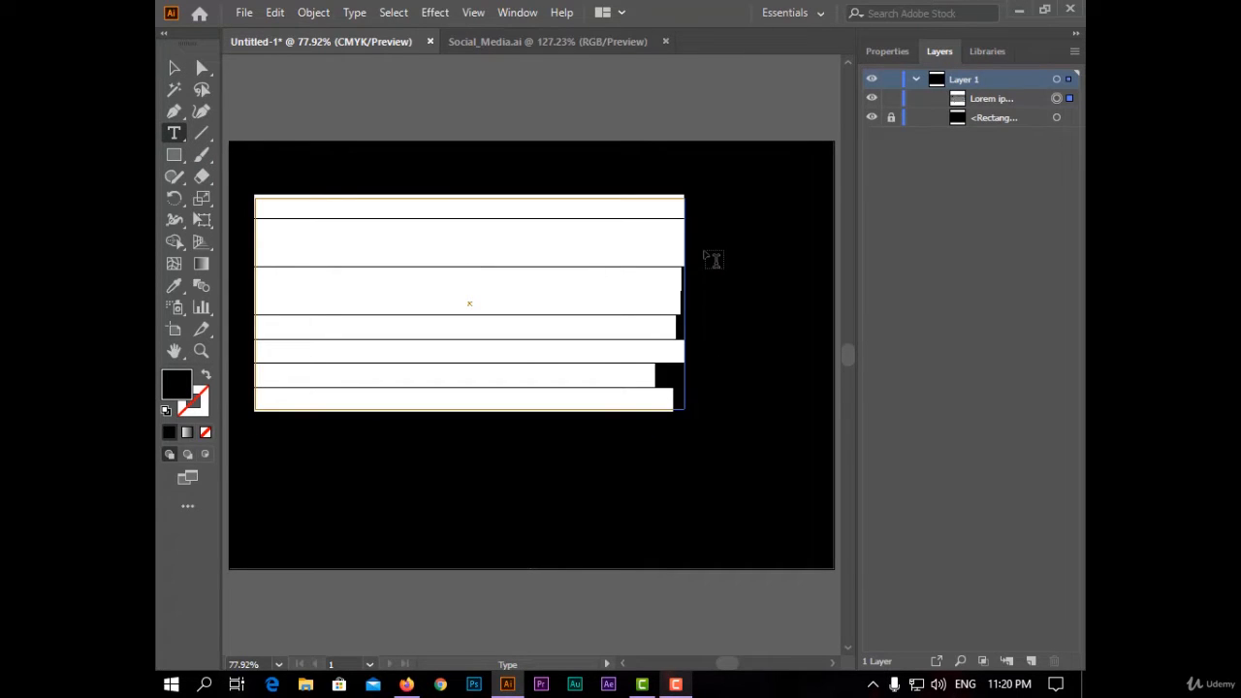
type("G")
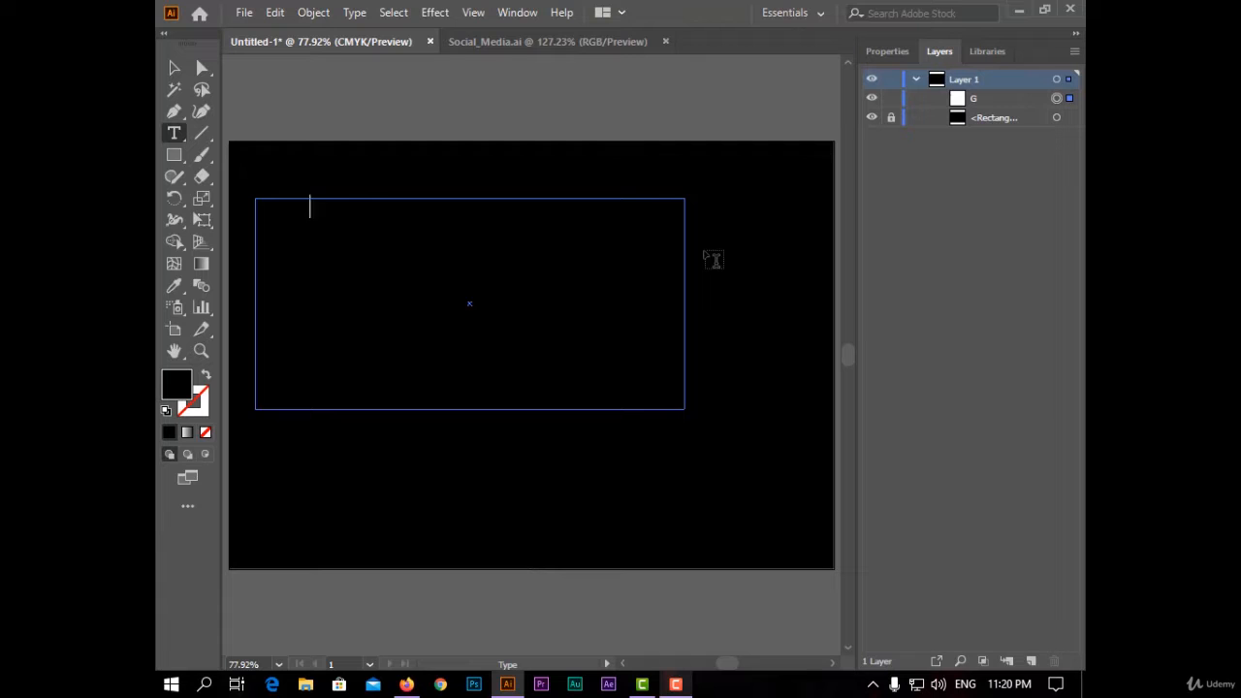
- Set the fill of the Gallery text object to white
left_click(887, 51)
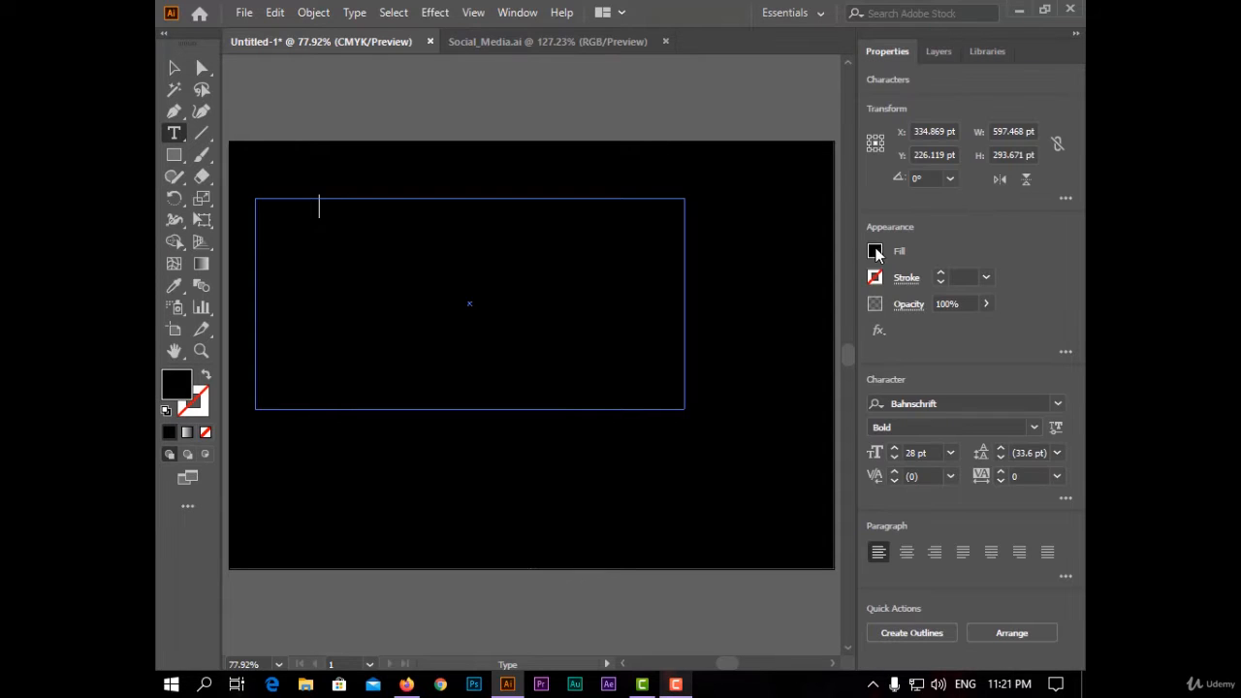
left_click(875, 252)
left_click(702, 316)
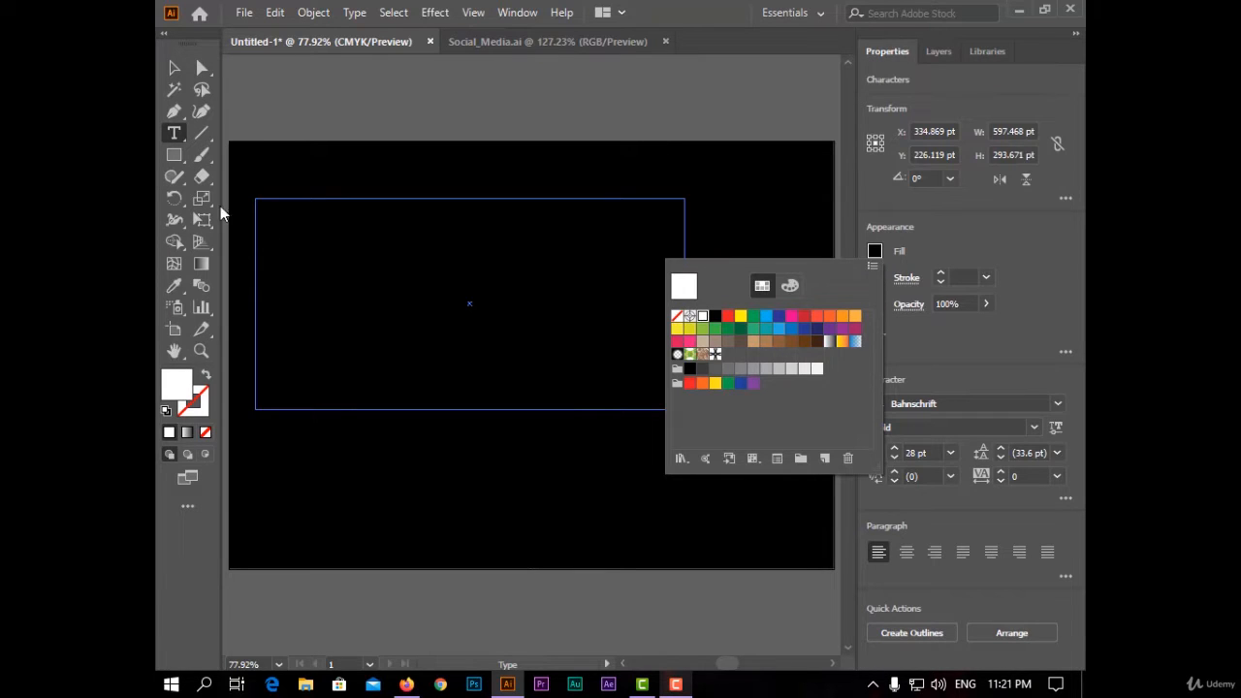
key("Escape")
key("Escape")
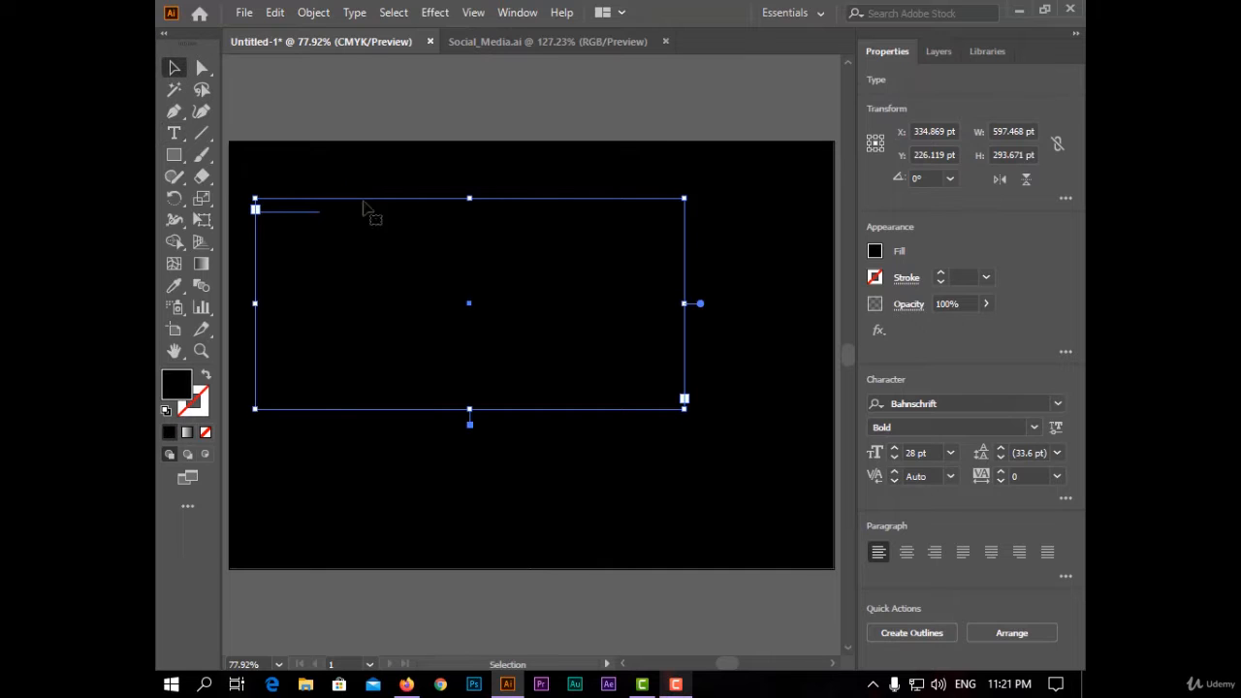
left_click(876, 252)
left_click(705, 320)
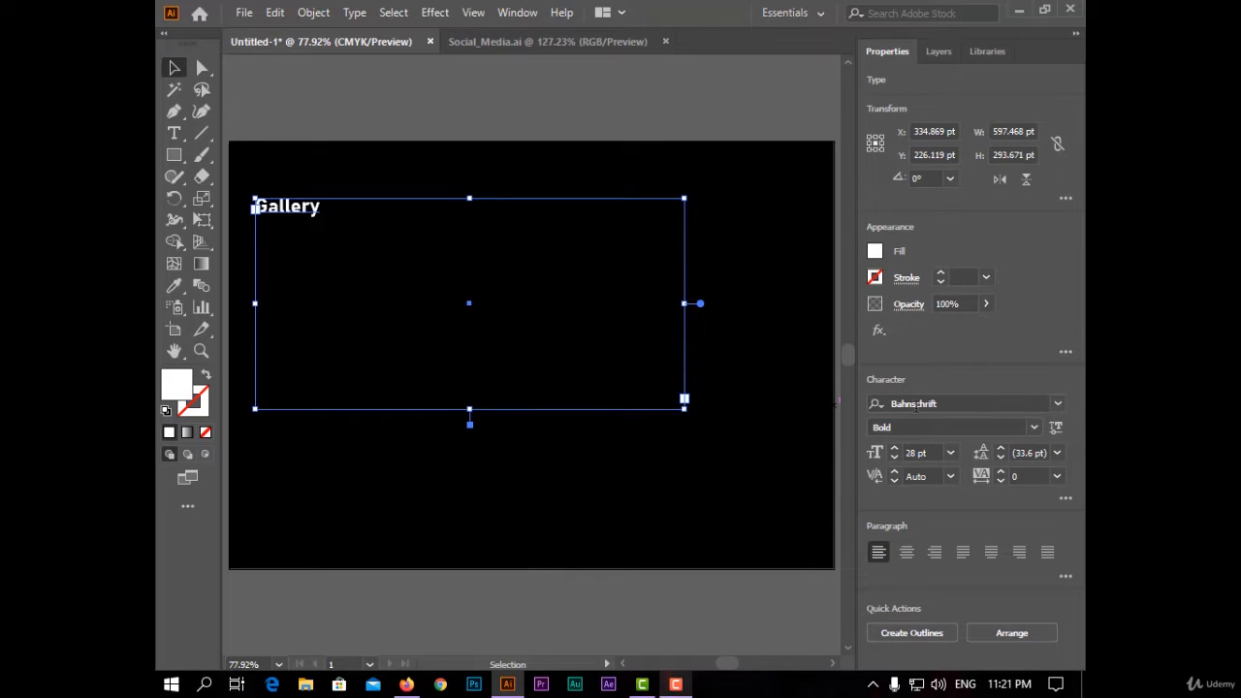
- Browse the font list for the Gallery text without applying a font
left_click(1057, 403)
scroll(945, 572, "down", 10)
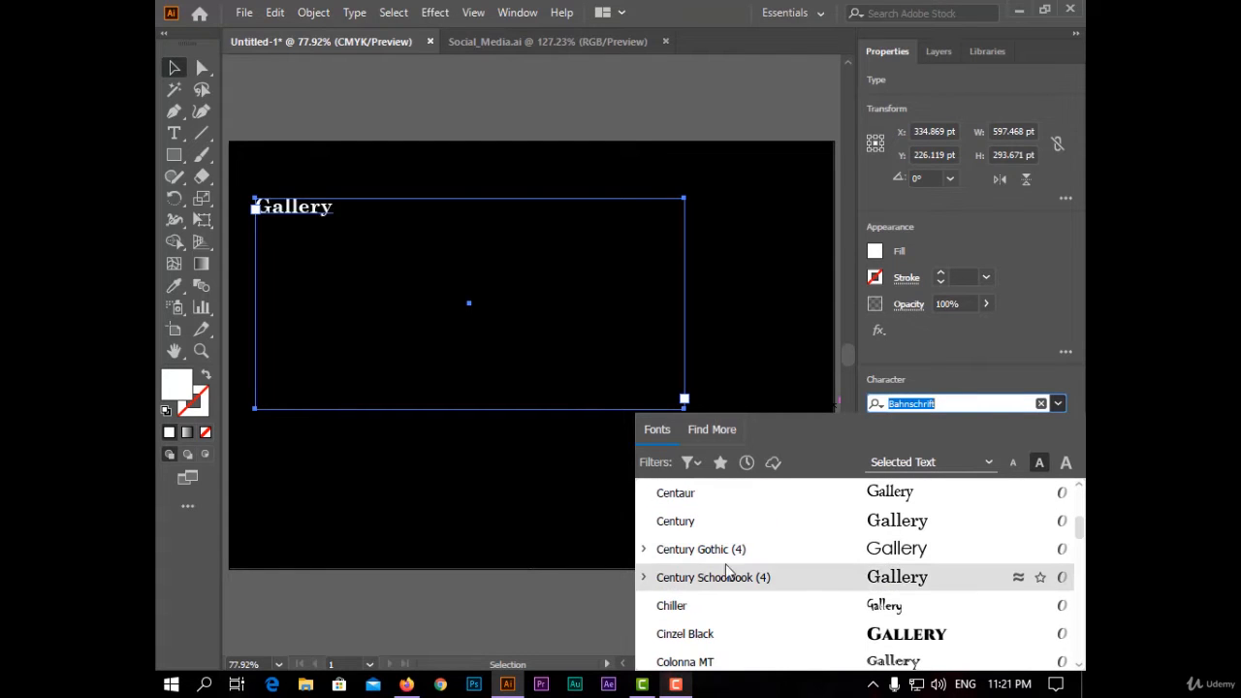
left_click(481, 615)
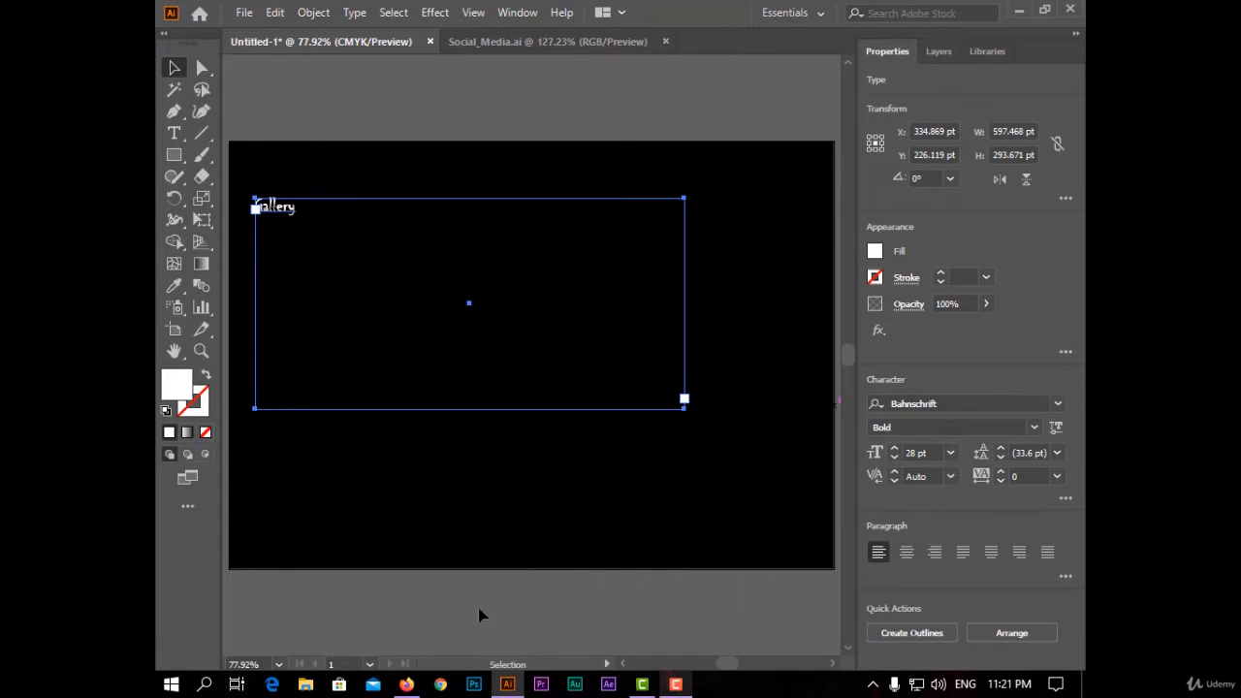
- Switch to Firefox and browse the fonts on the ifonts.xyz site, then return to Illustrator
left_click(406, 686)
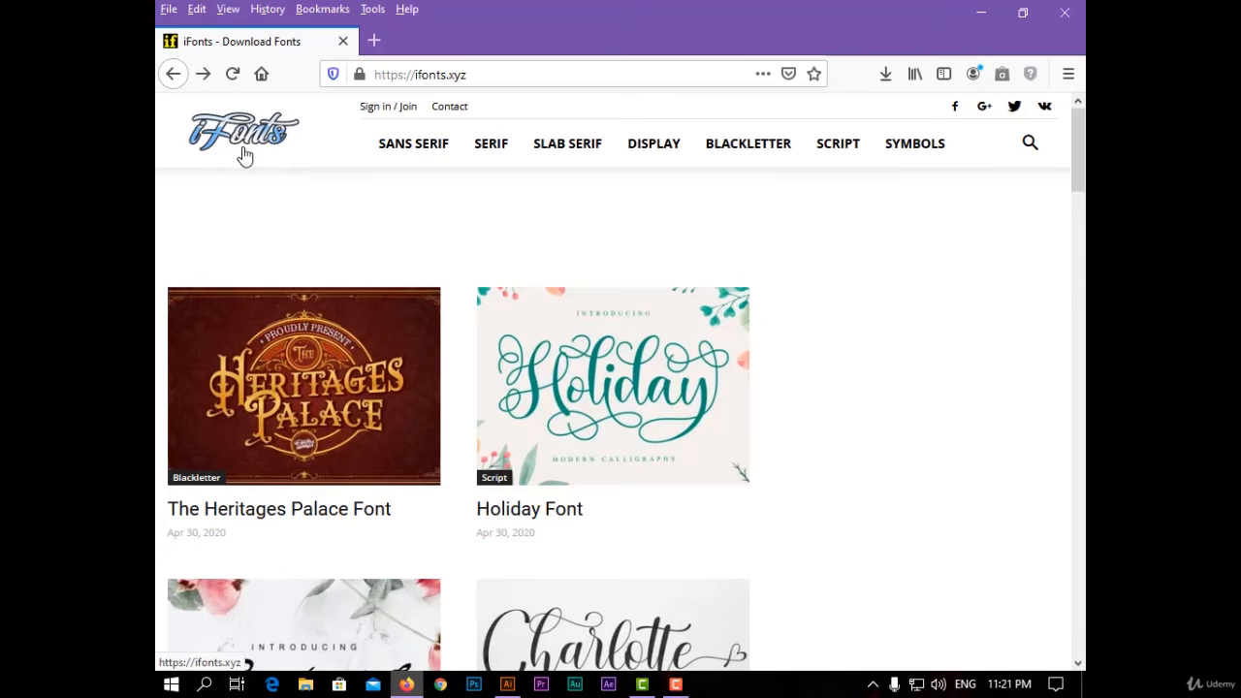
scroll(646, 239, "down", 3)
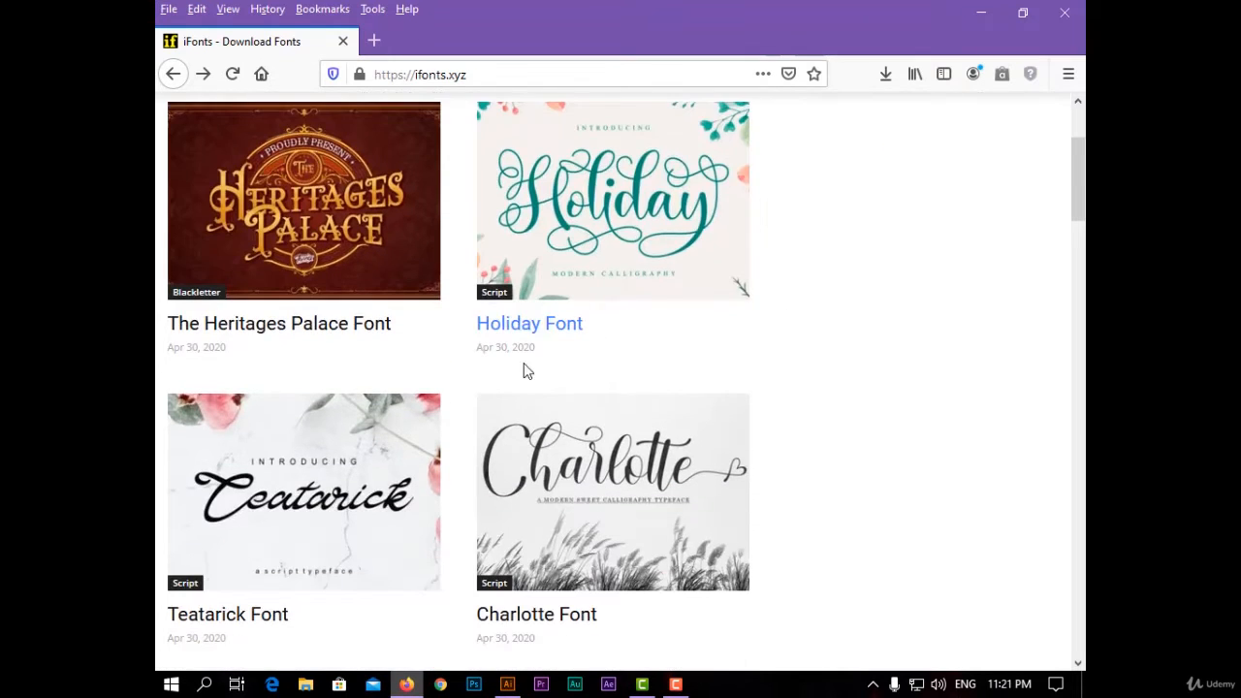
scroll(452, 227, "down", 5)
scroll(537, 278, "down", 5)
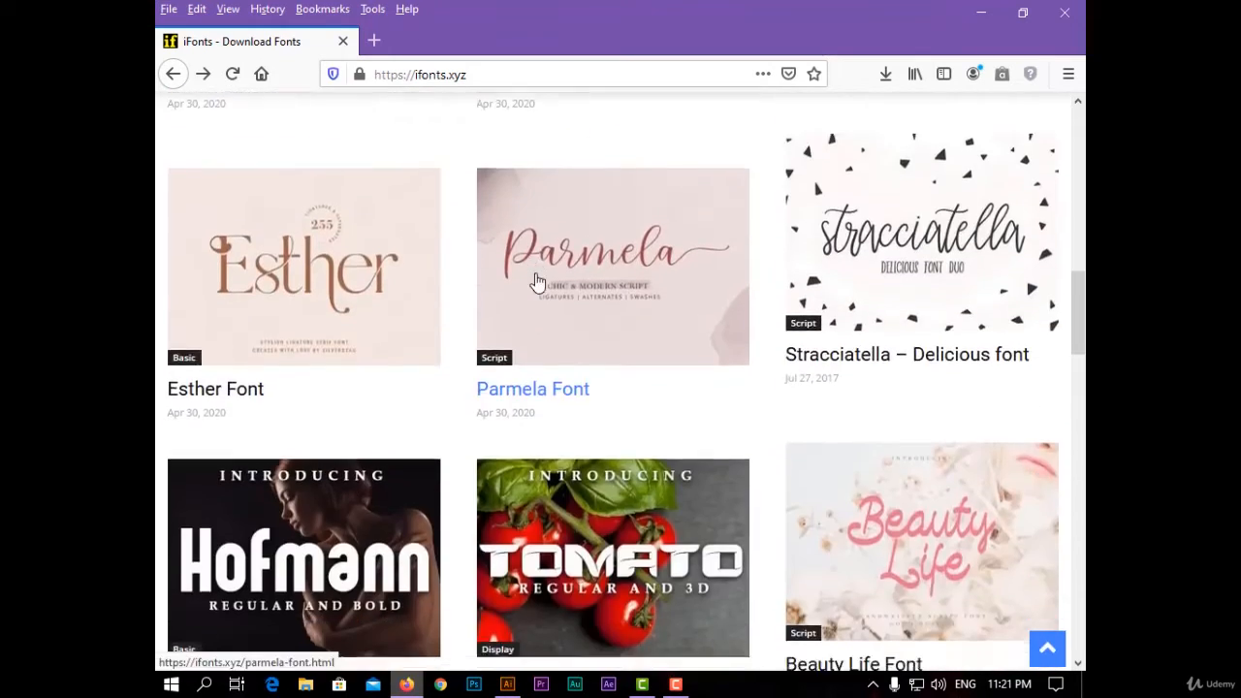
left_click(516, 685)
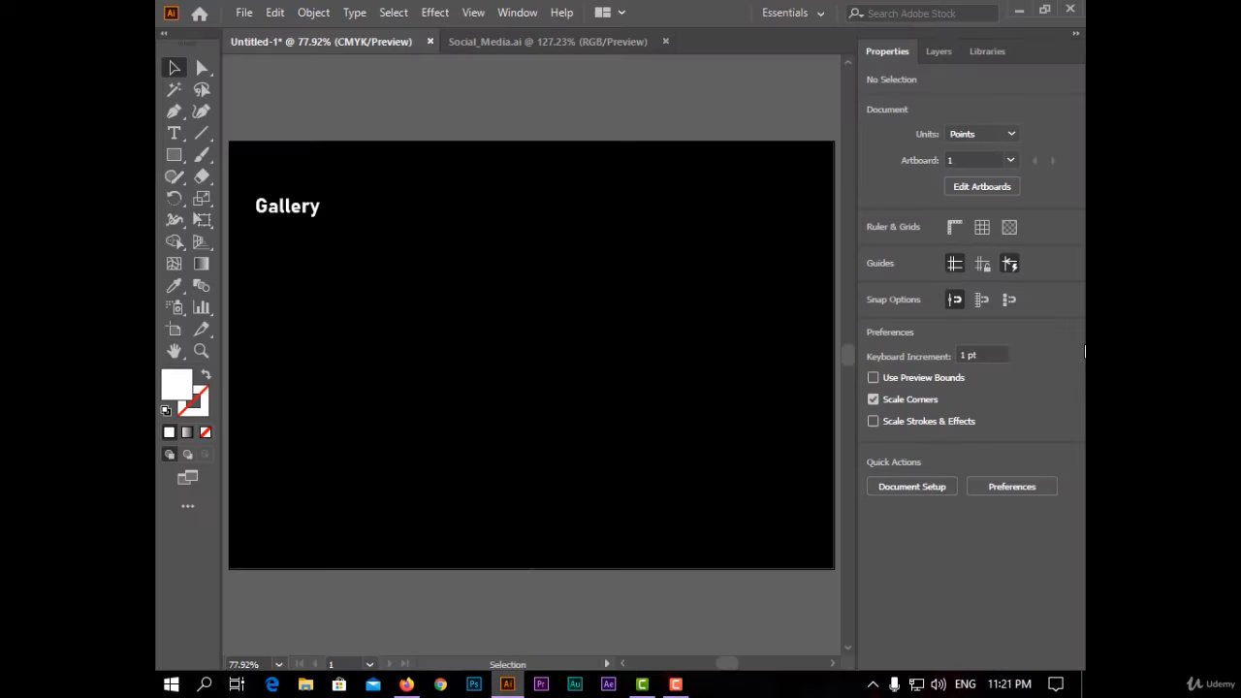
- Change the Gallery text's font to Teatarick and set its size to 200 pt
left_click(275, 217)
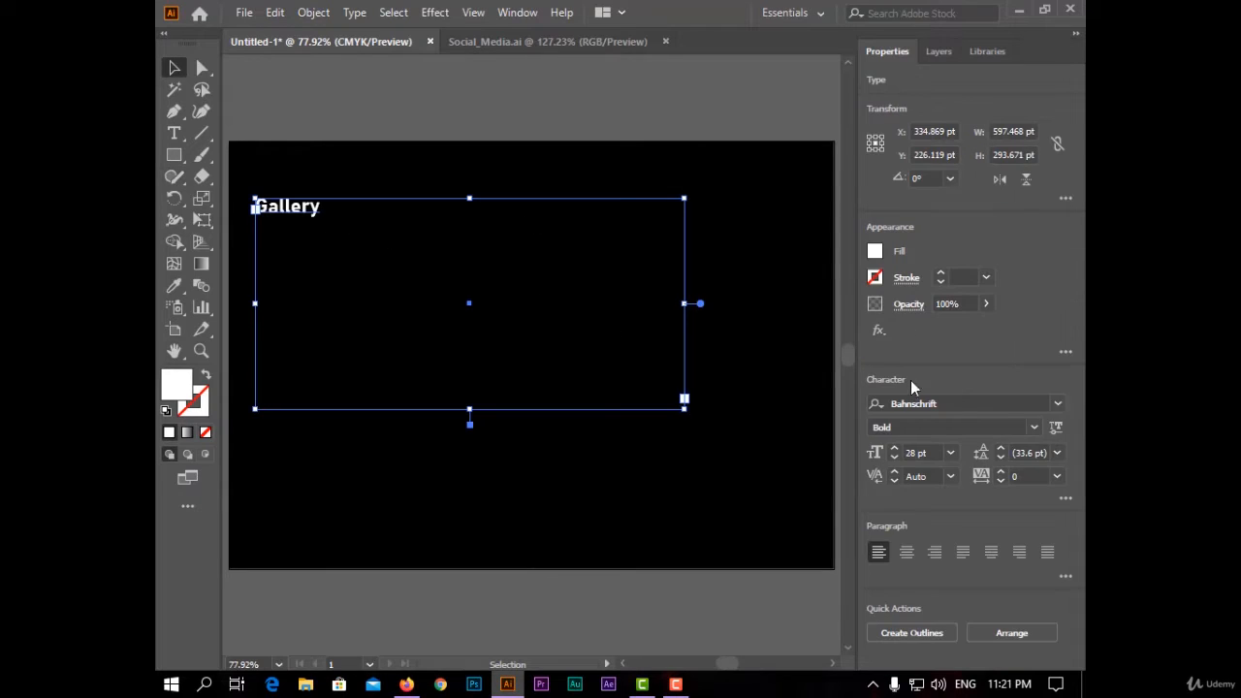
left_click(1060, 405)
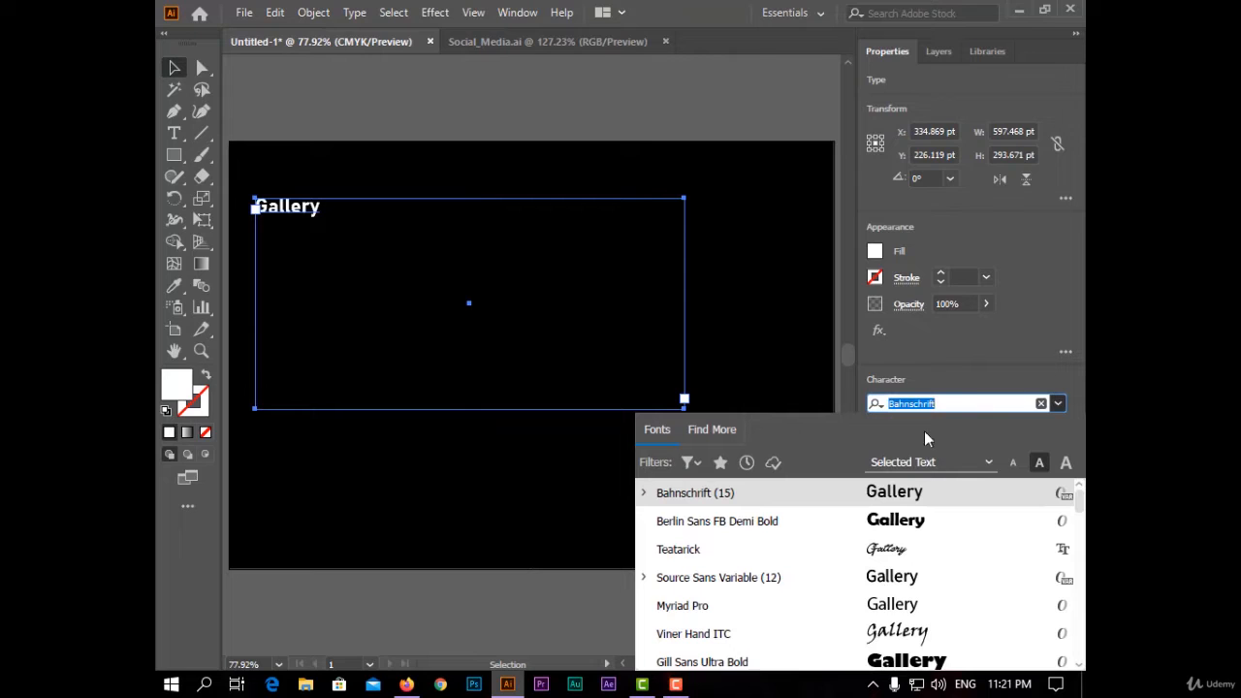
type("t")
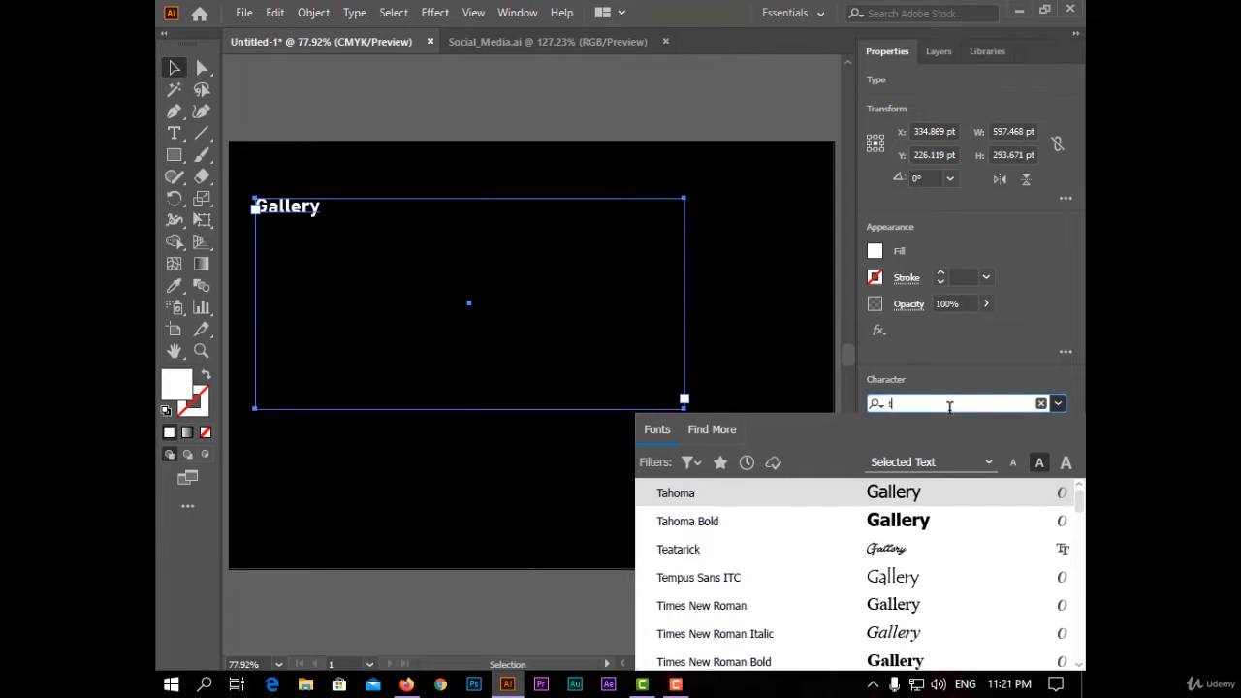
type("e")
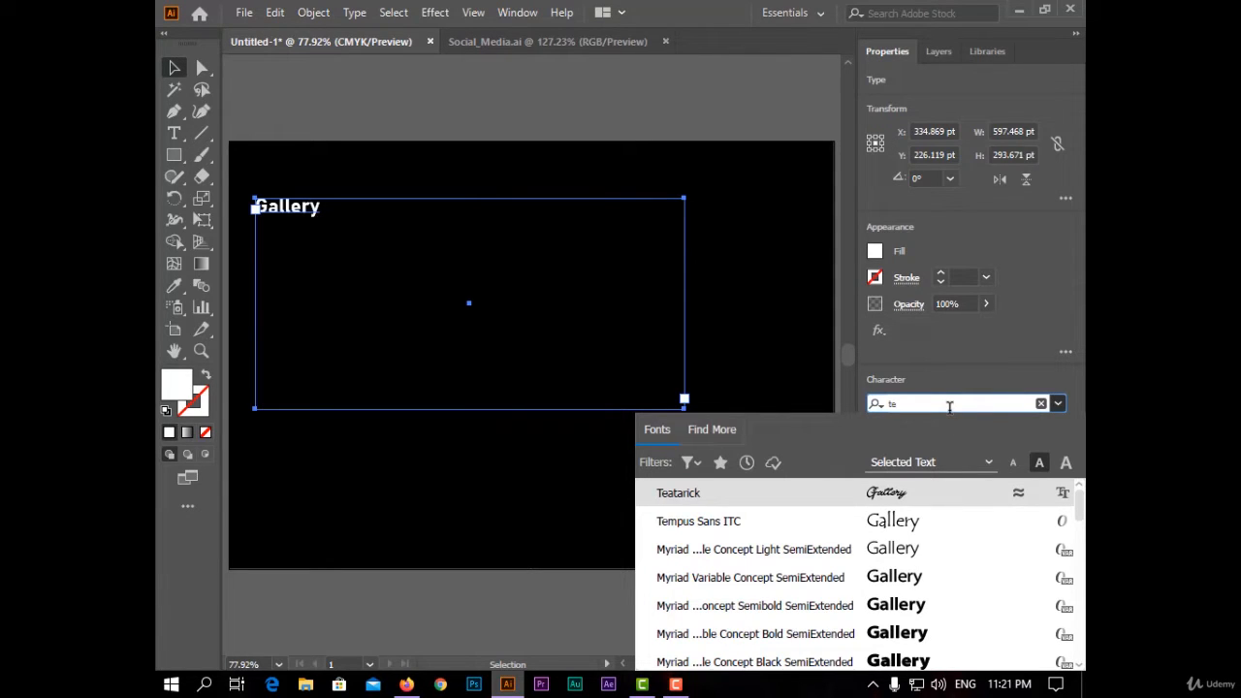
type("at")
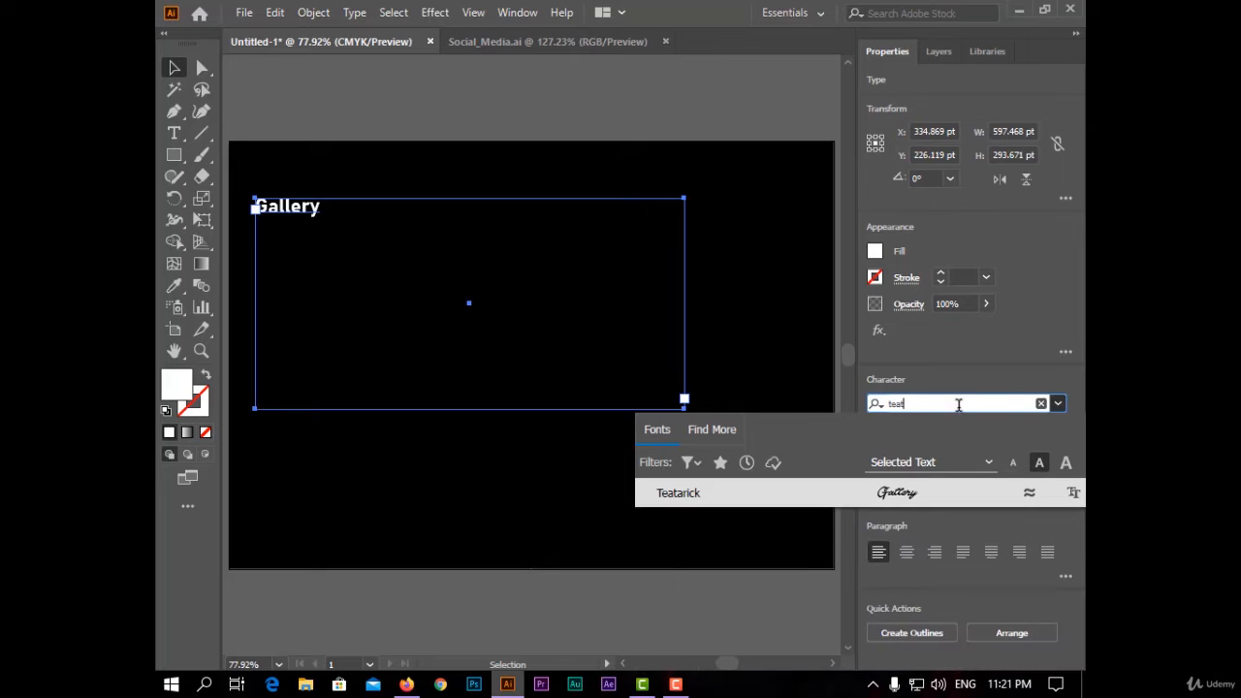
left_click(866, 492)
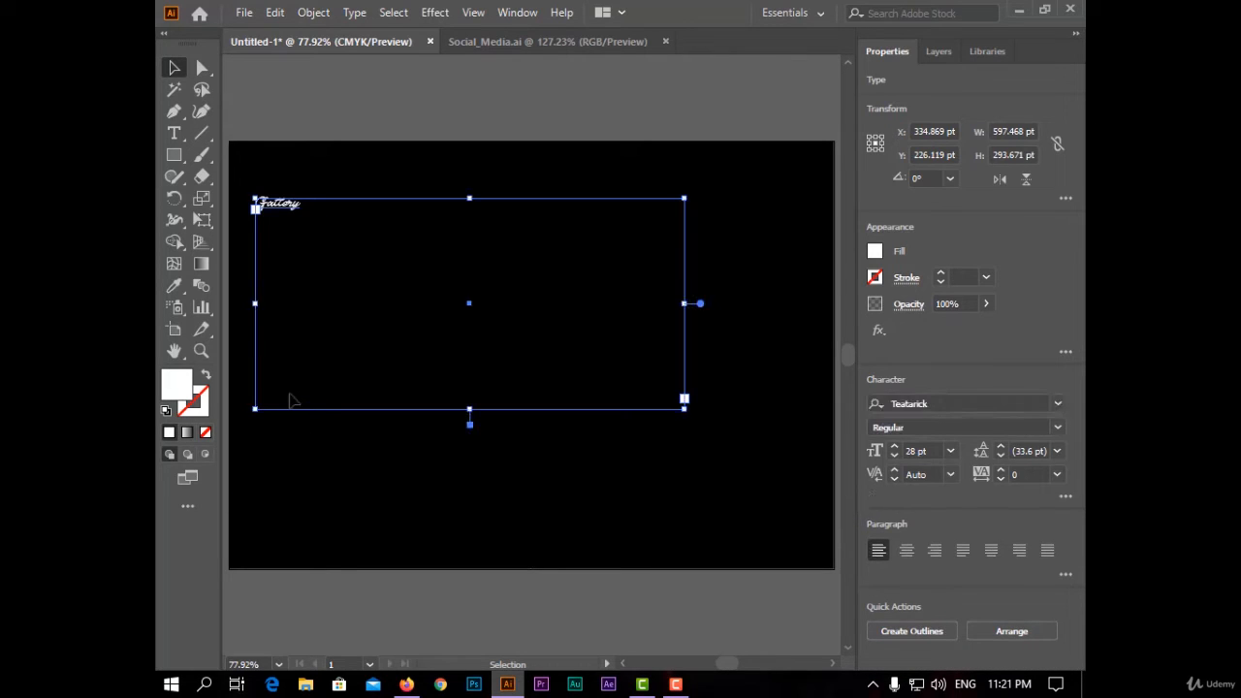
left_click(925, 450)
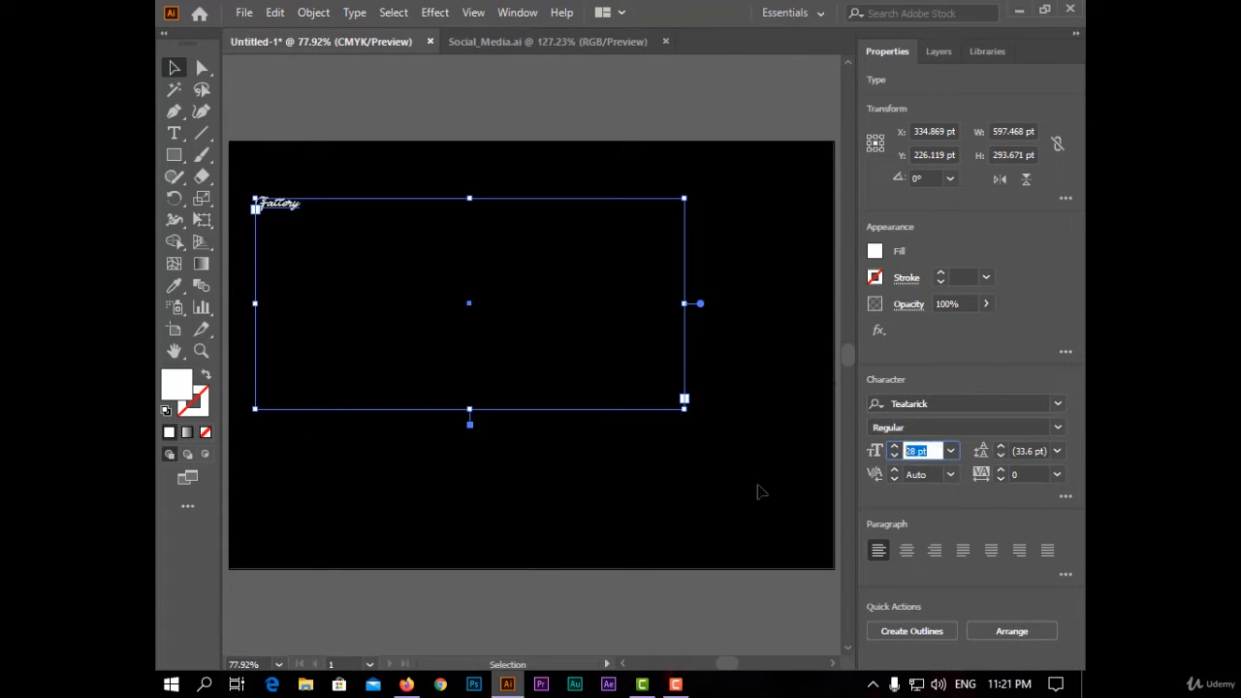
key("Return")
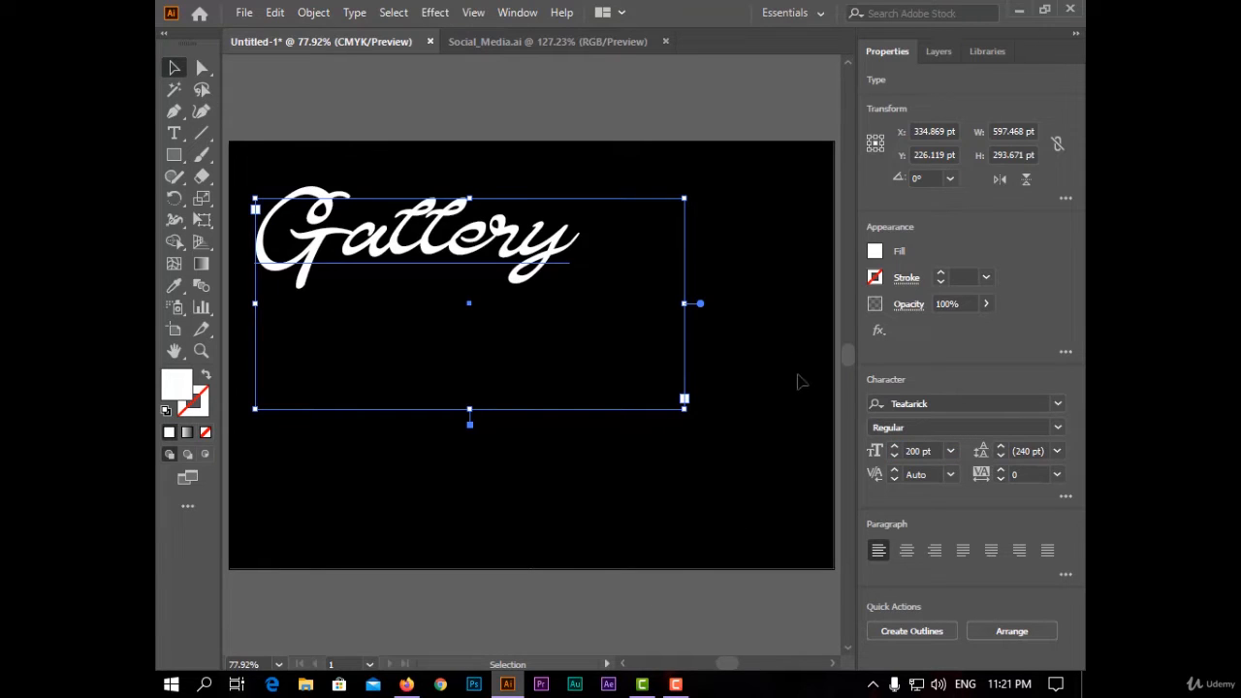
- Move the Gallery text lower on the artboard and shrink its text frame to fit the word
left_click_drag(496, 244, 475, 335)
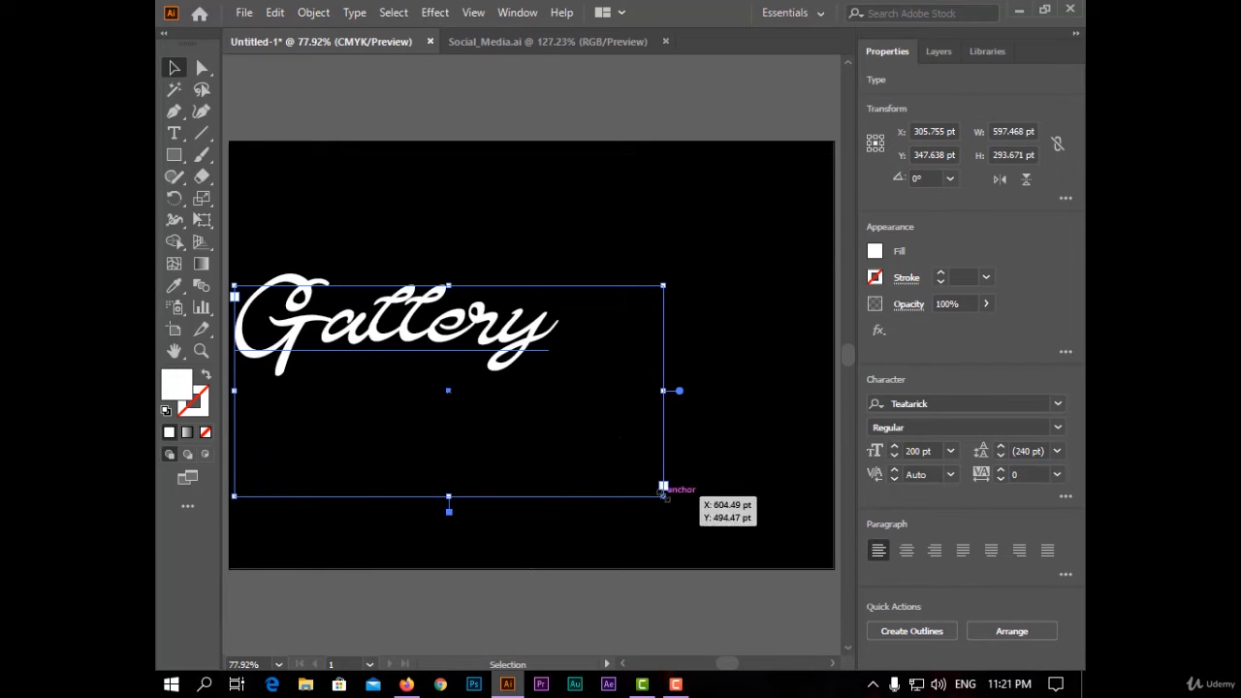
left_click_drag(663, 487, 571, 386)
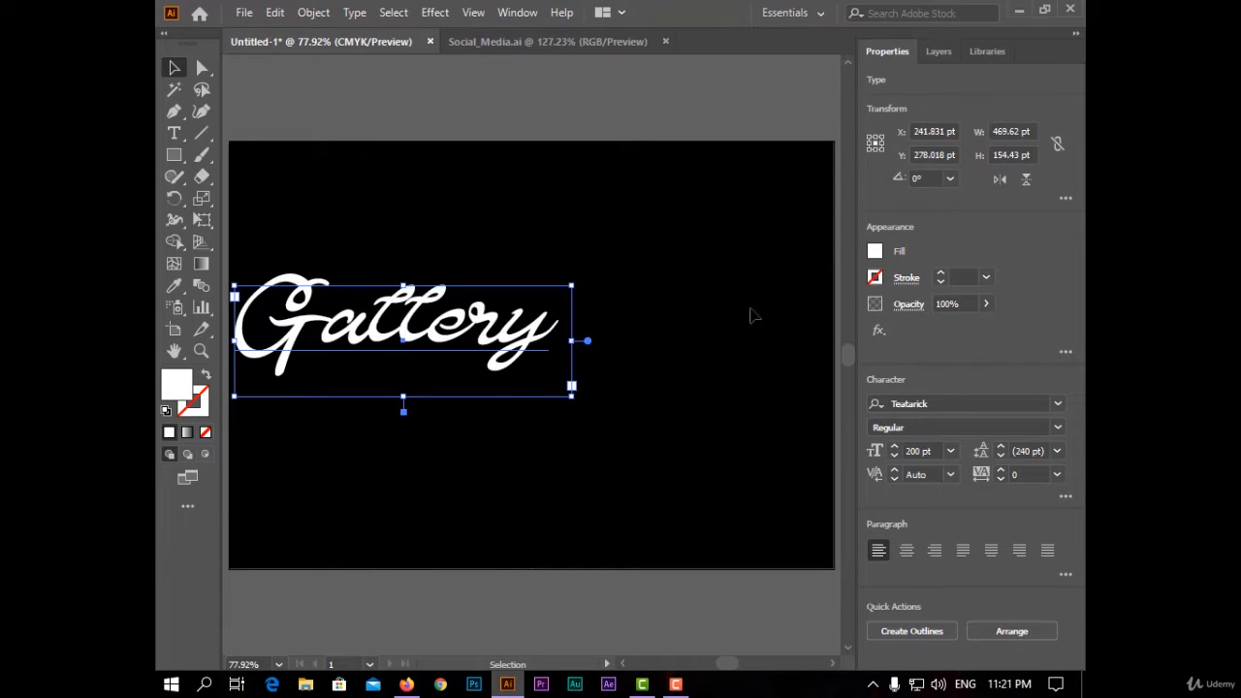
- Convert the Gallery text to outlines and deselect it
right_click(429, 318)
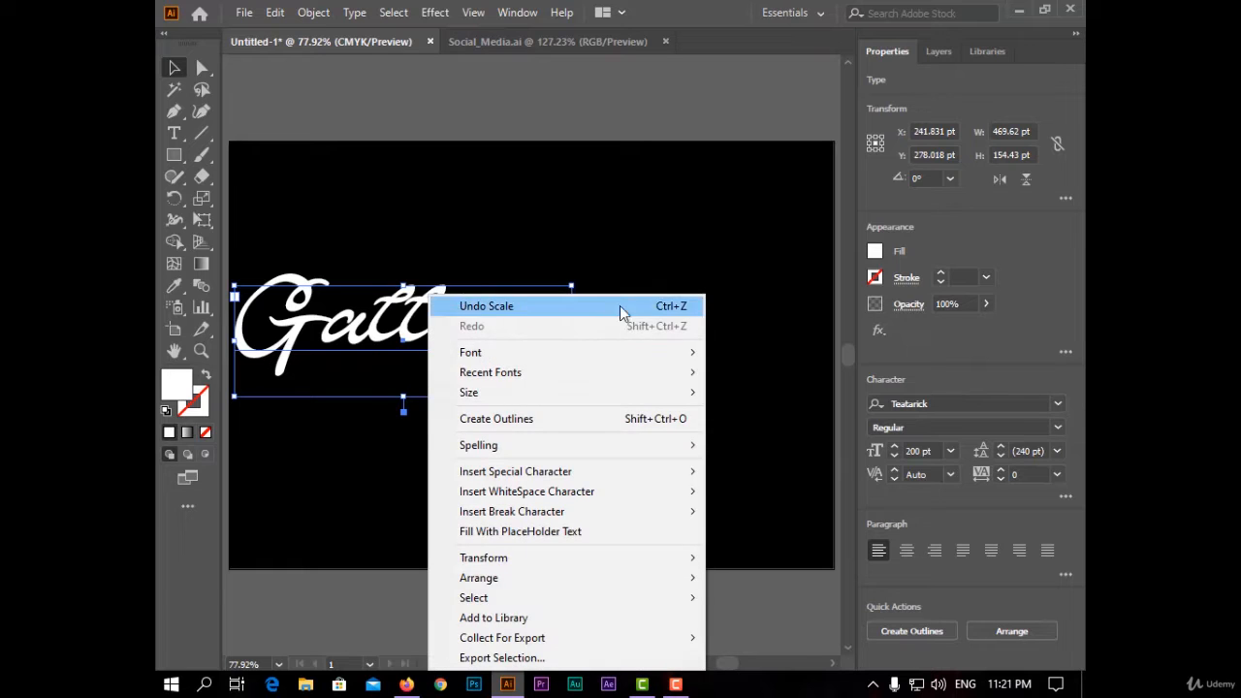
left_click(665, 419)
left_click(414, 114)
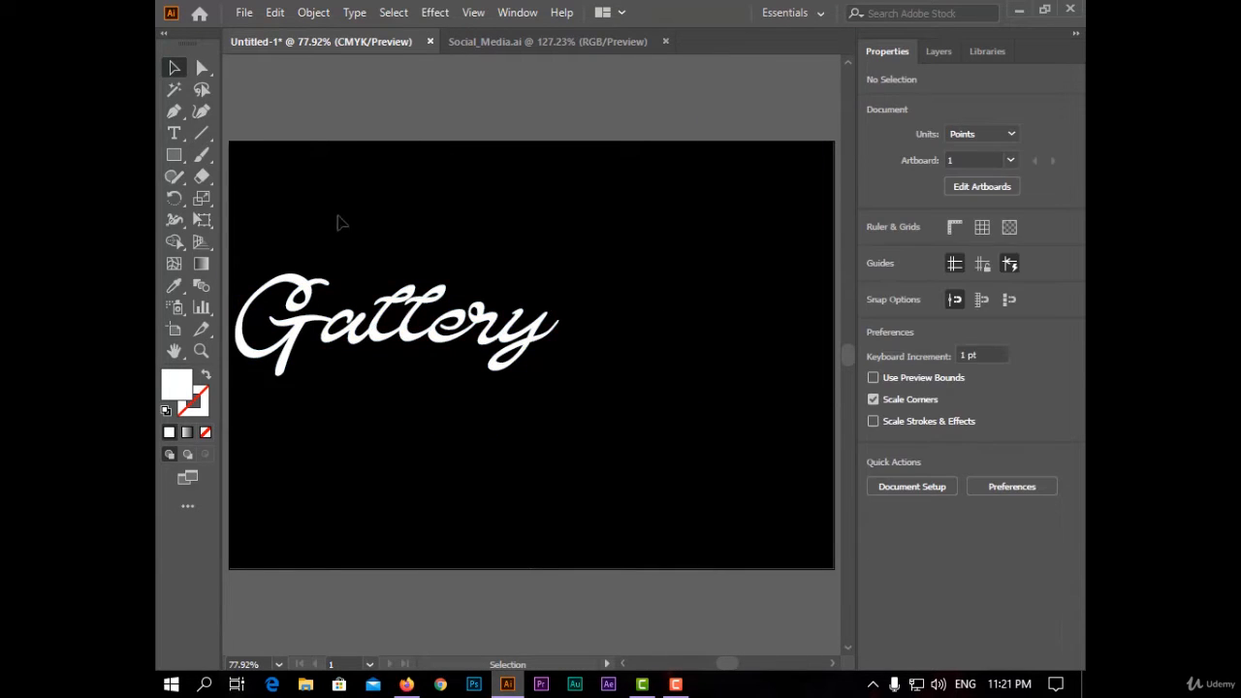
- Select the Gallery outlines and change their fill colour to a golden brown in the Color Picker, then deselect
left_click(357, 339)
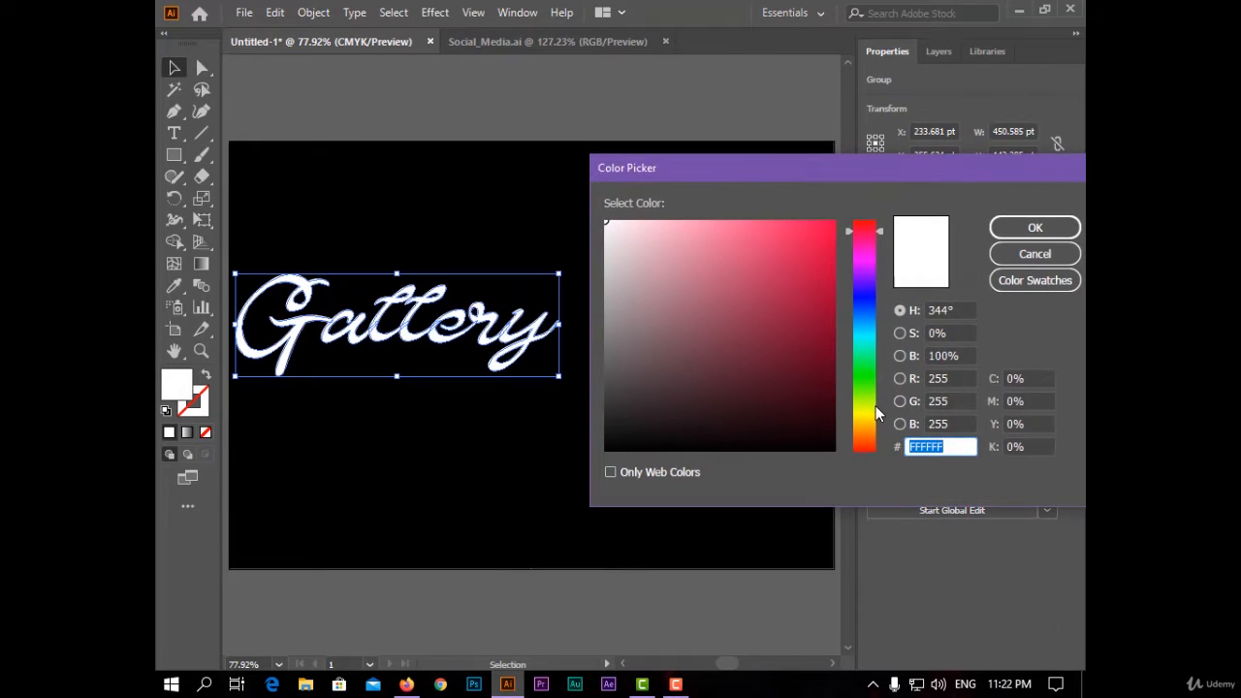
left_click(864, 428)
left_click_drag(812, 328, 796, 276)
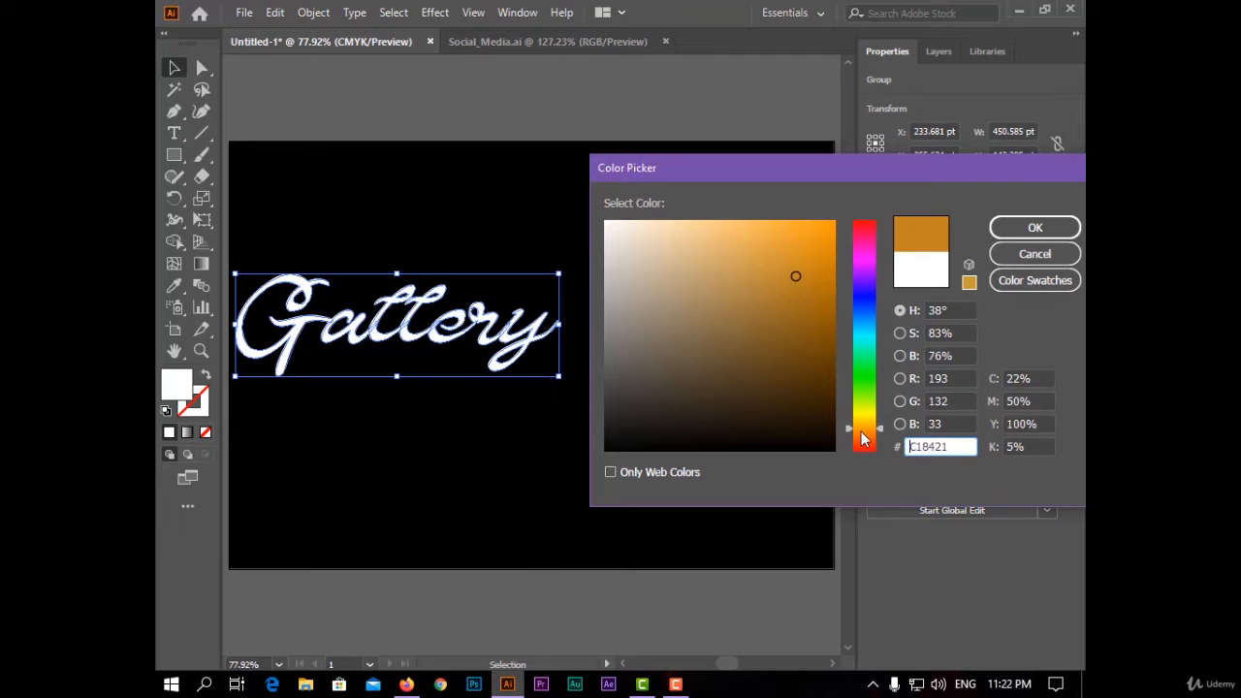
left_click_drag(860, 431, 858, 434)
left_click_drag(795, 276, 758, 281)
left_click_drag(848, 438, 841, 426)
left_click_drag(775, 285, 784, 295)
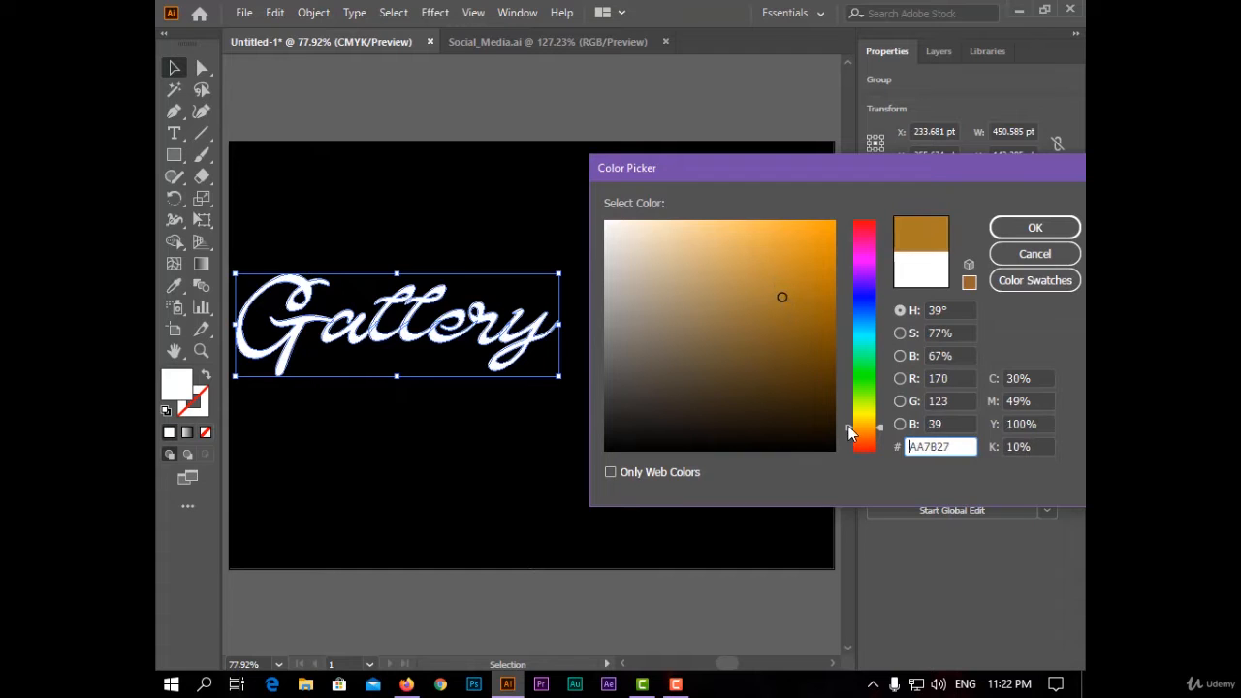
left_click_drag(849, 432, 848, 430)
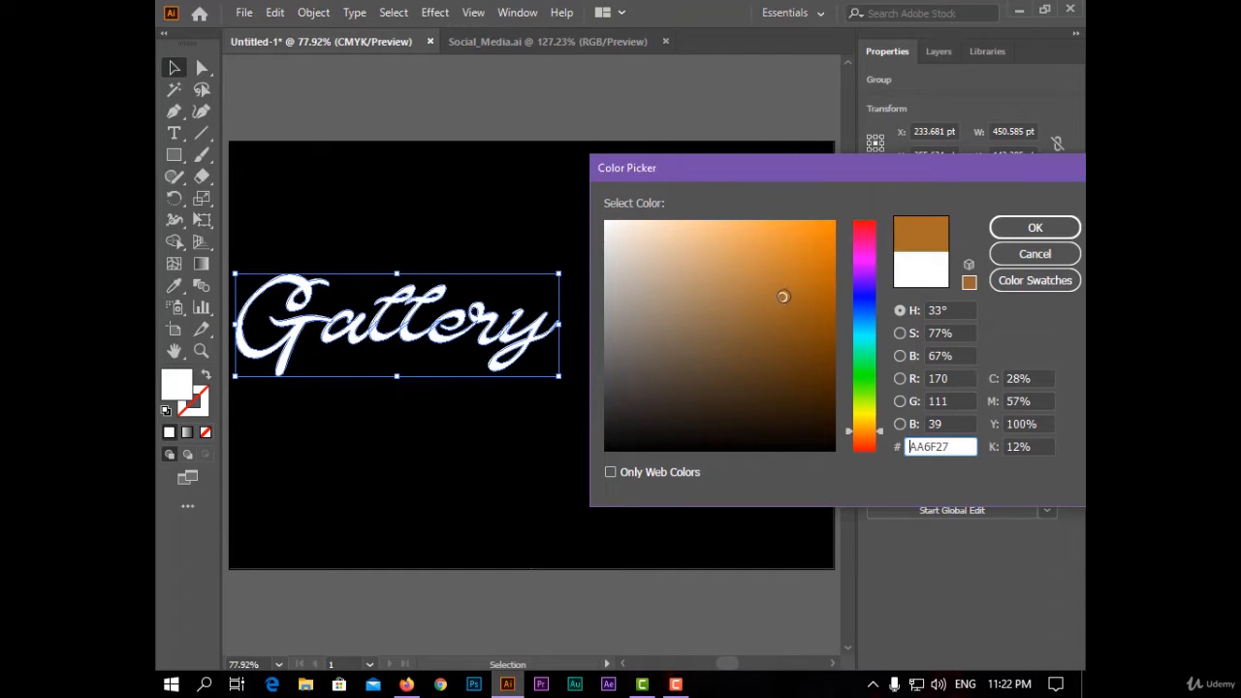
left_click_drag(783, 295, 762, 277)
left_click(998, 236)
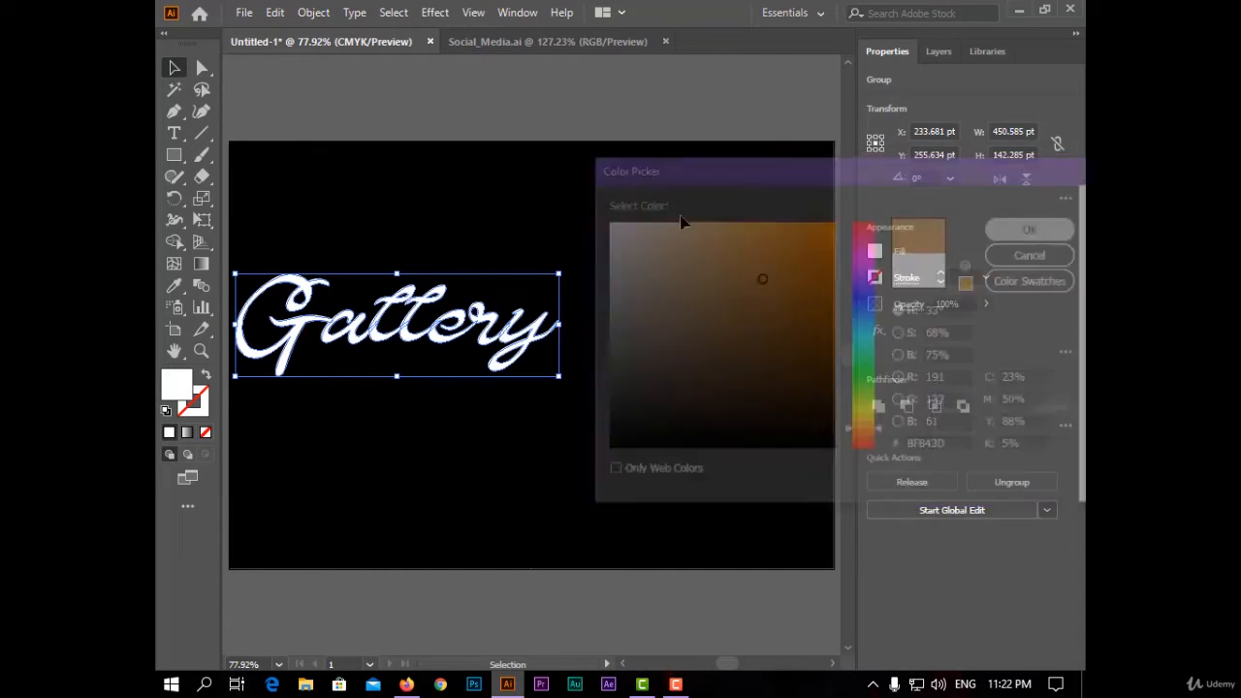
left_click(454, 91)
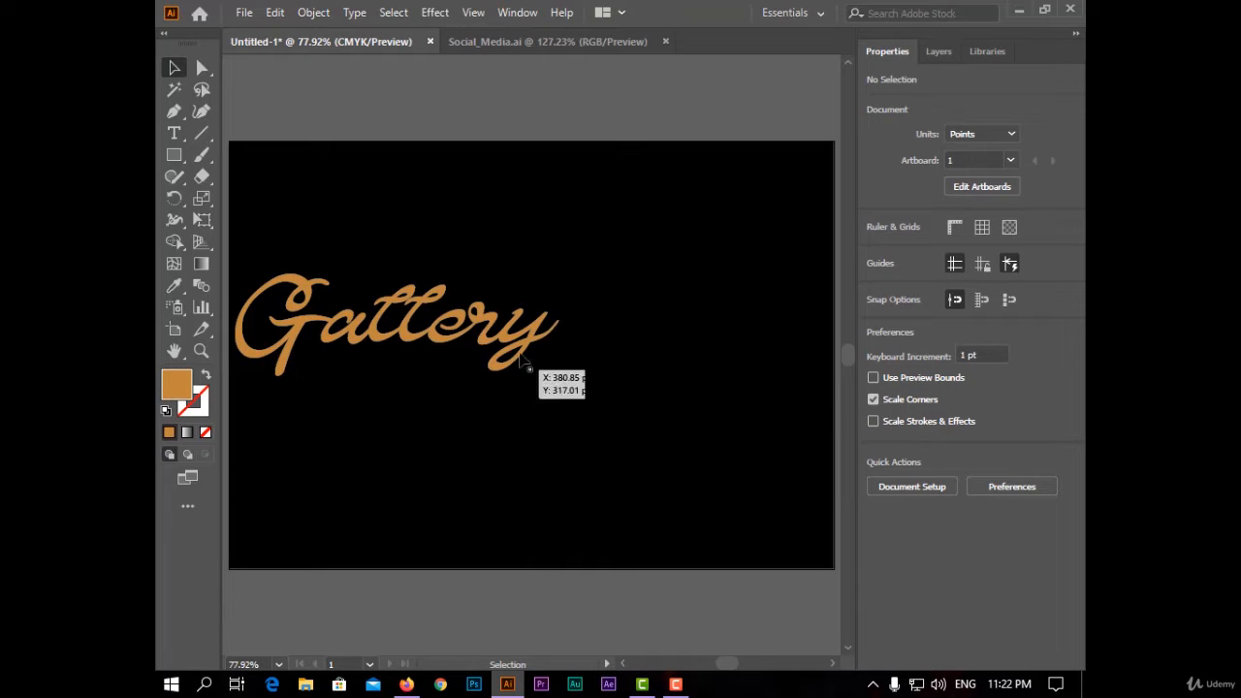
- Zoom in and draw a closed Pen shape covering the connecting stroke between the 'e' and 'r'
scroll(255, 262, "up", 2)
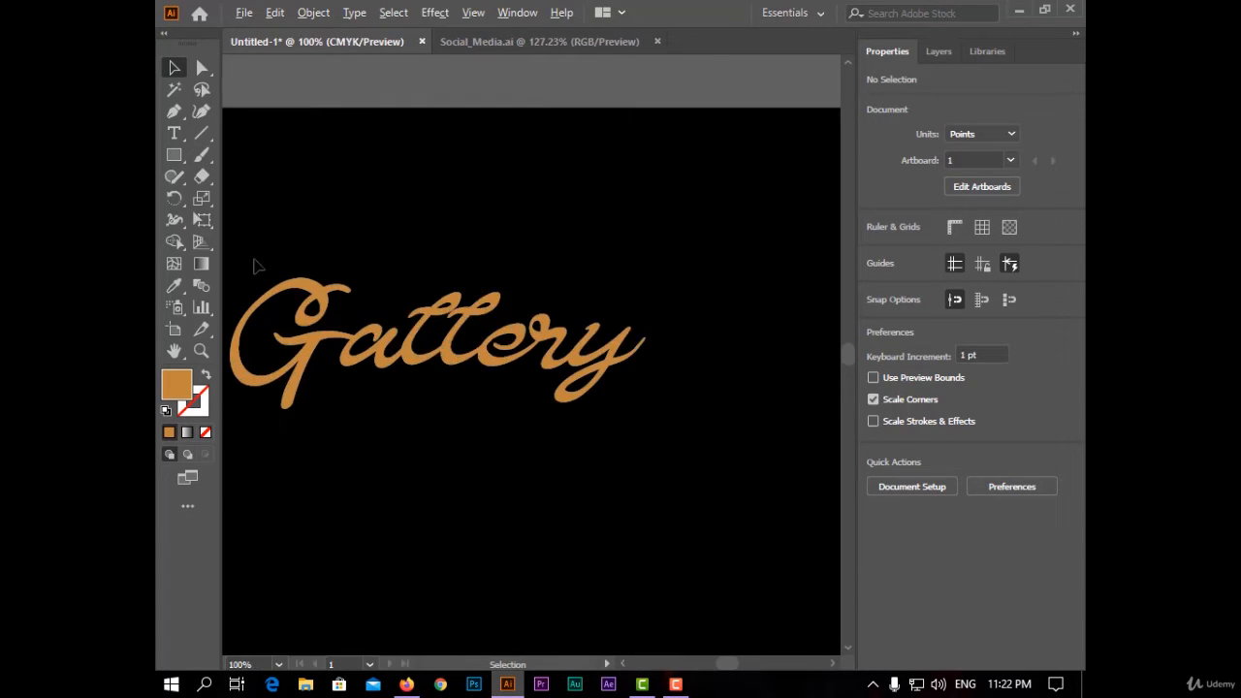
scroll(790, 405, "up", 2)
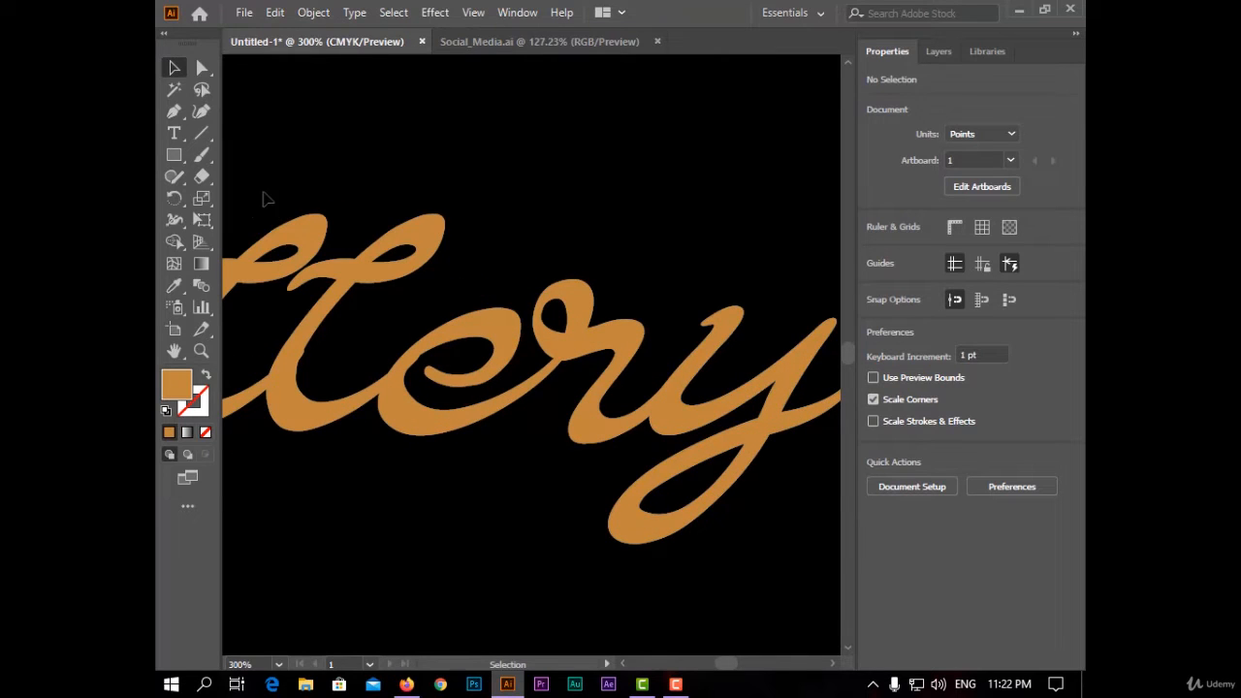
left_click(173, 110)
scroll(555, 388, "up", 3)
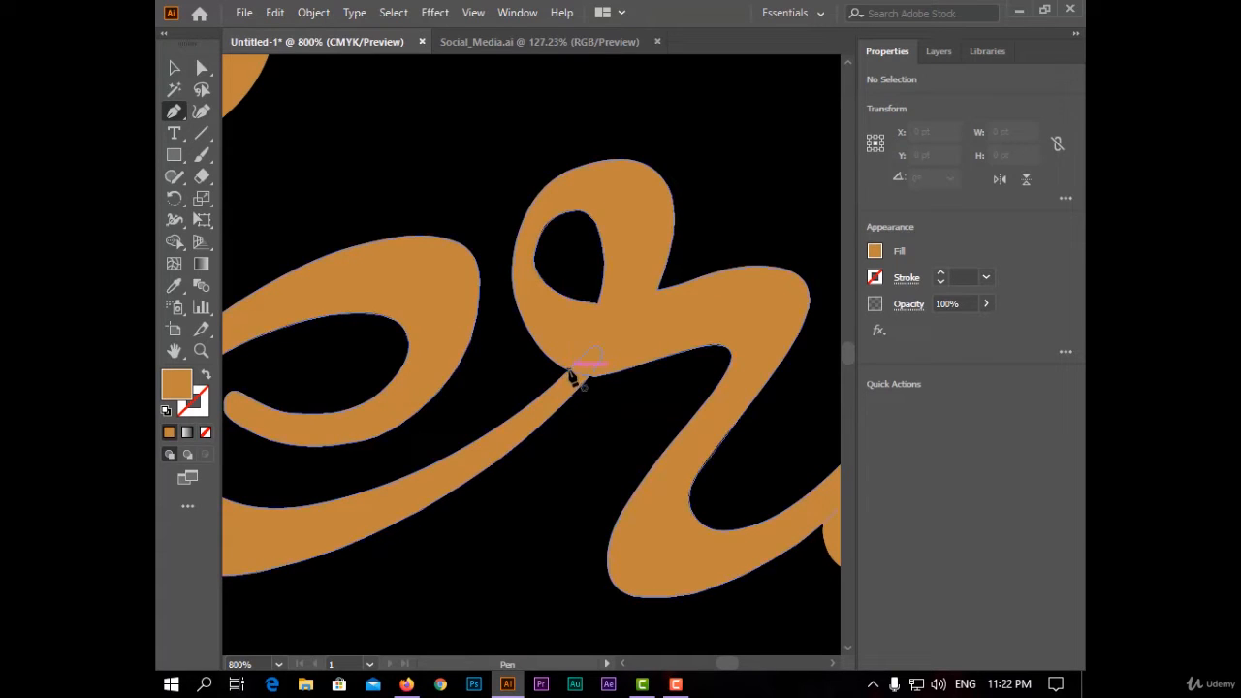
left_click(570, 372)
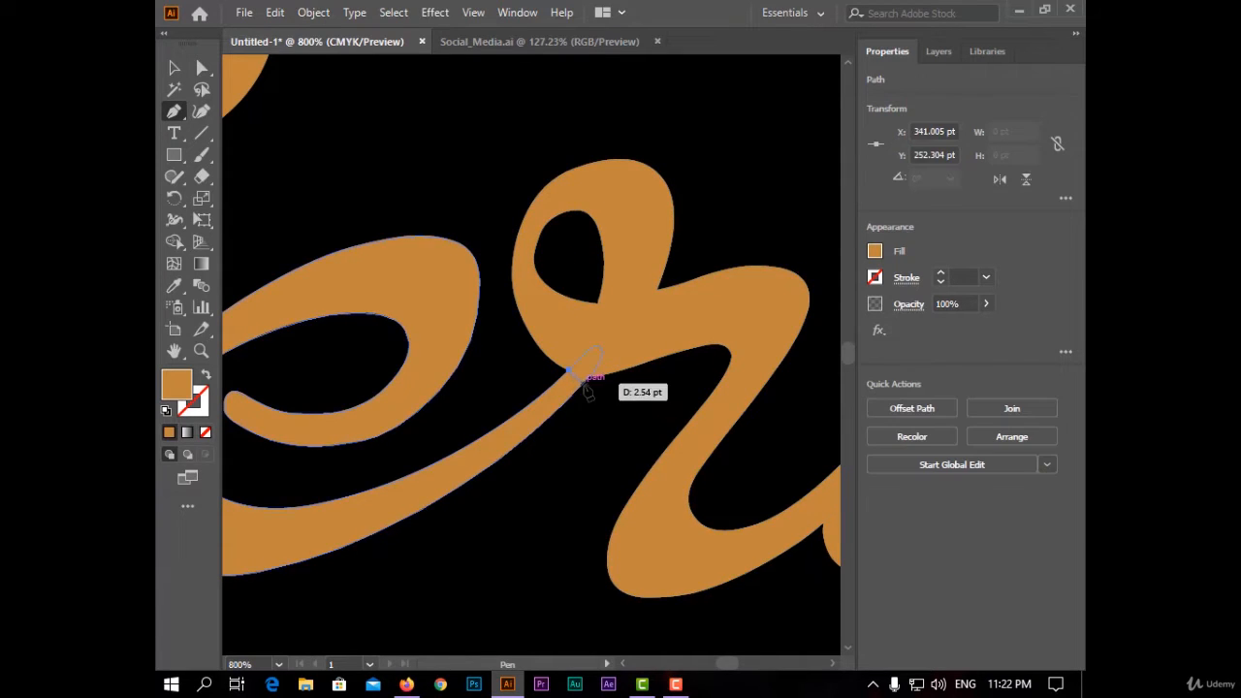
left_click_drag(586, 378, 536, 563)
left_click(535, 561)
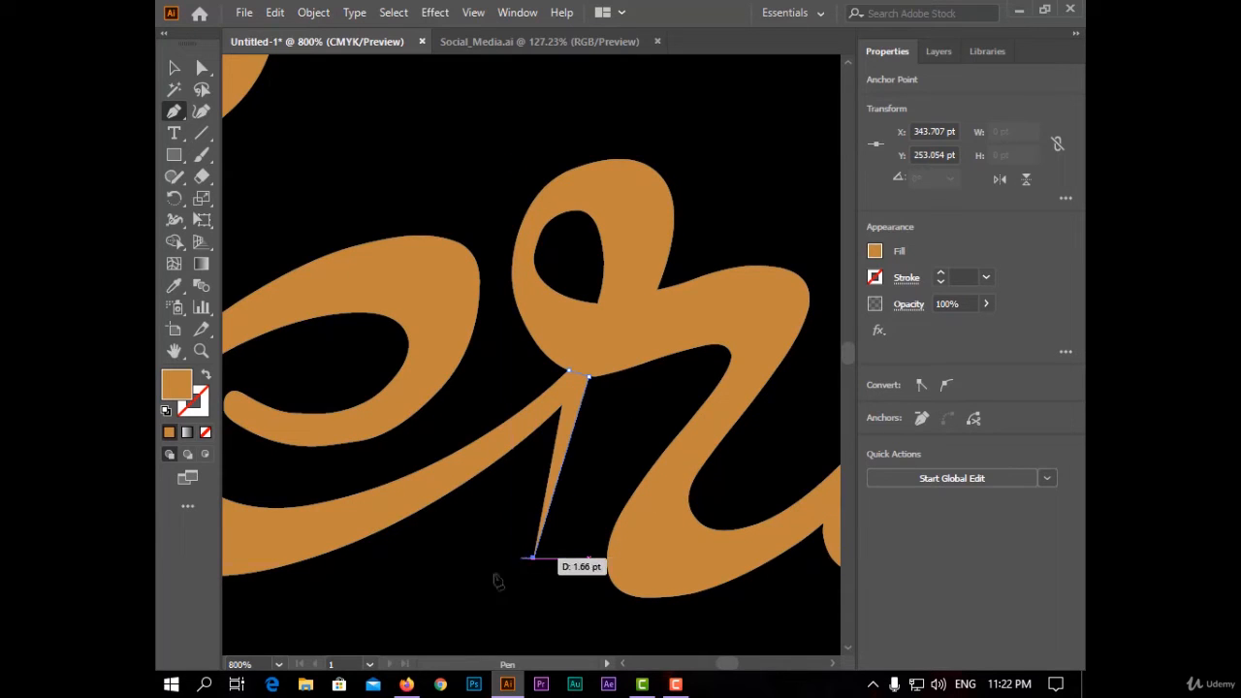
left_click(370, 591)
left_click(322, 472)
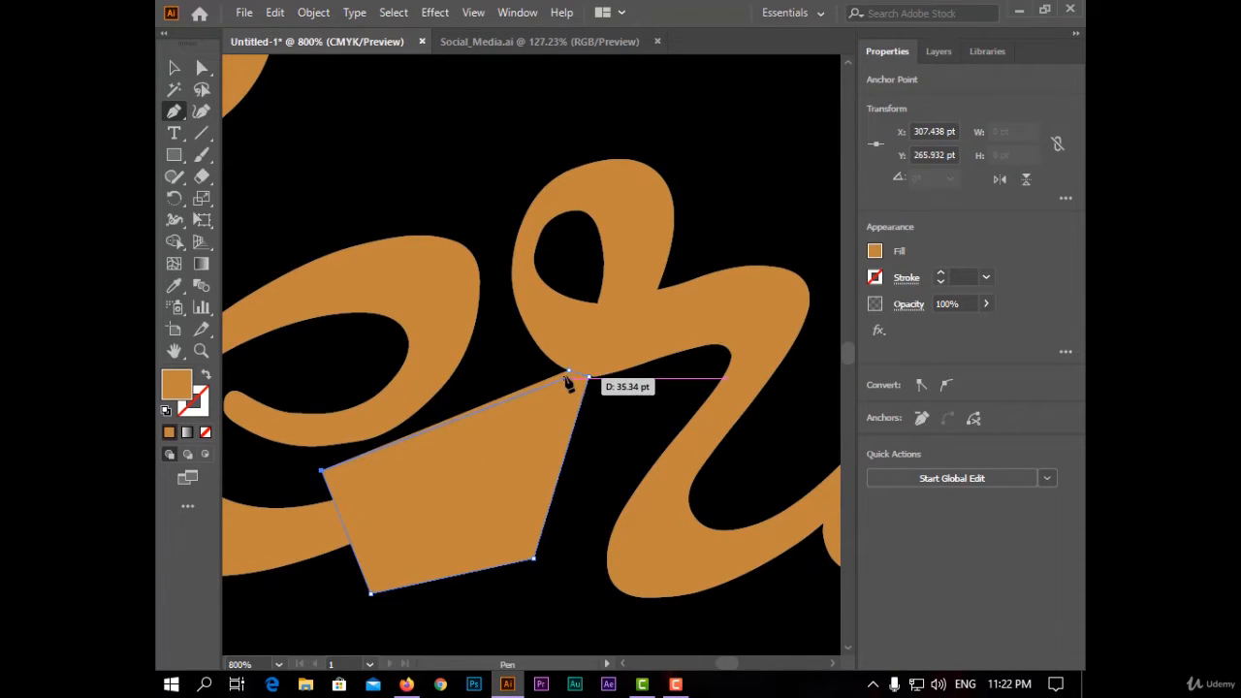
left_click(586, 378)
- Select the shape with the letters and use Shape Builder to split off the connector and remove the excess shape
key("v")
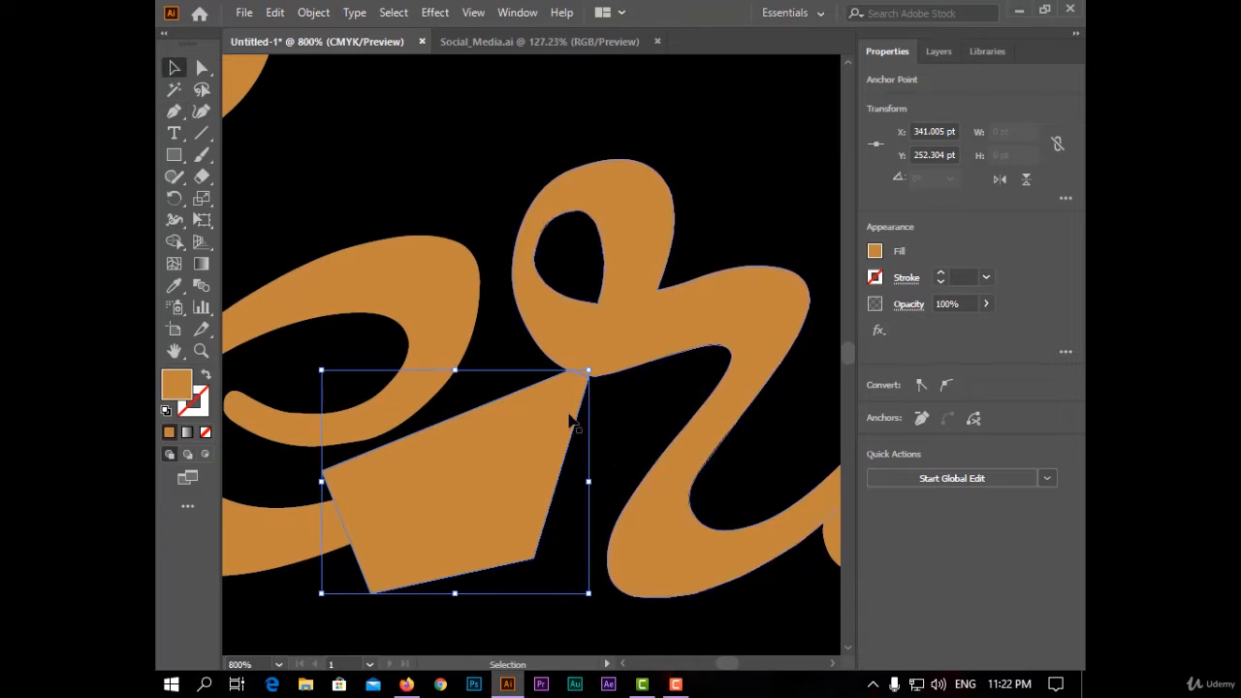
left_click_drag(625, 447, 476, 410)
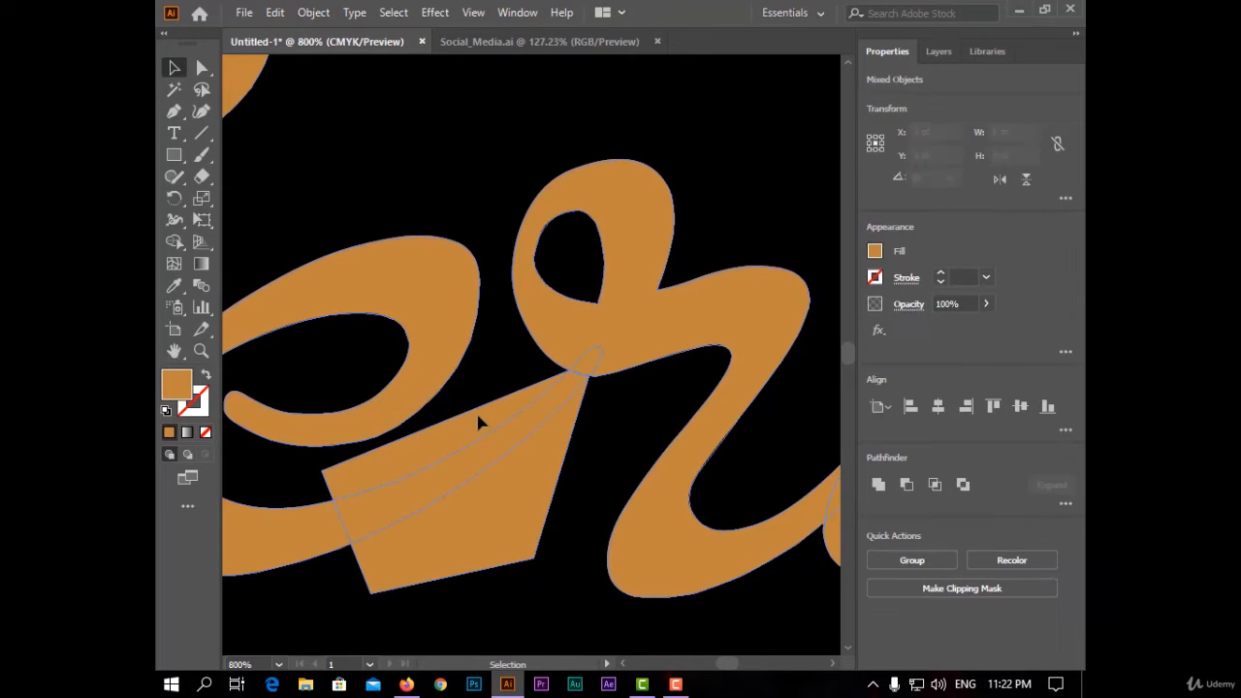
left_click(173, 242)
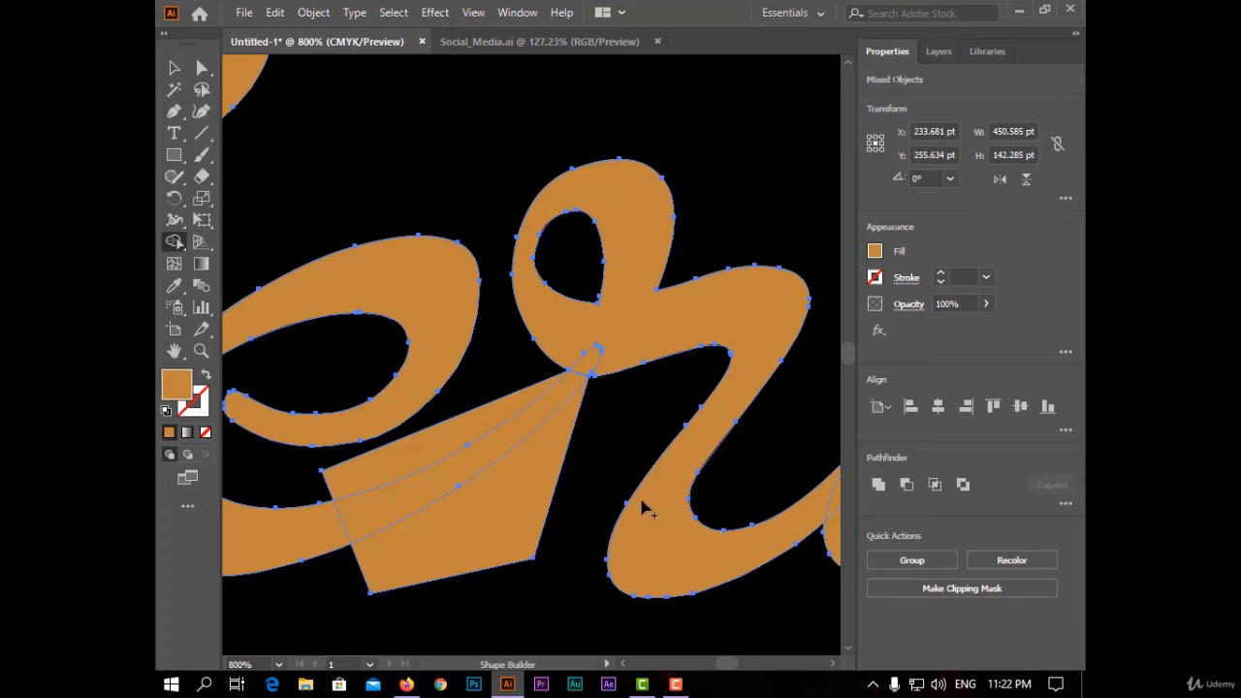
left_click(521, 516, "alt")
left_click(445, 442, "alt")
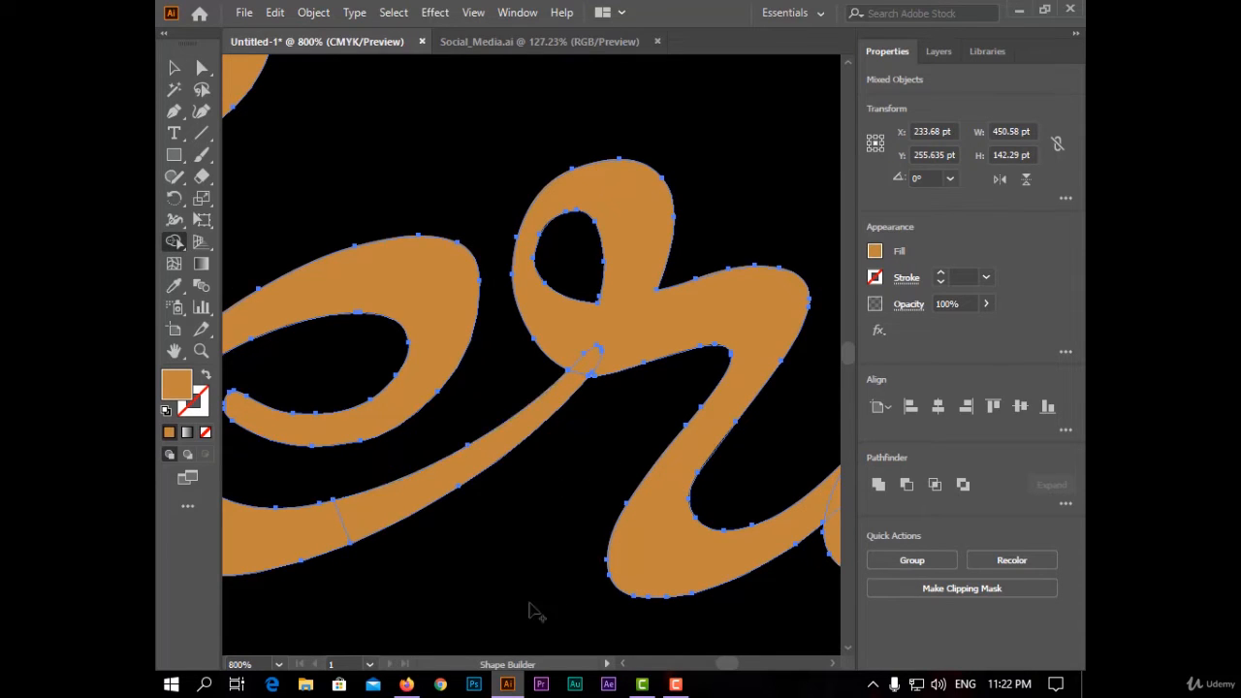
left_click(173, 68)
left_click(349, 128)
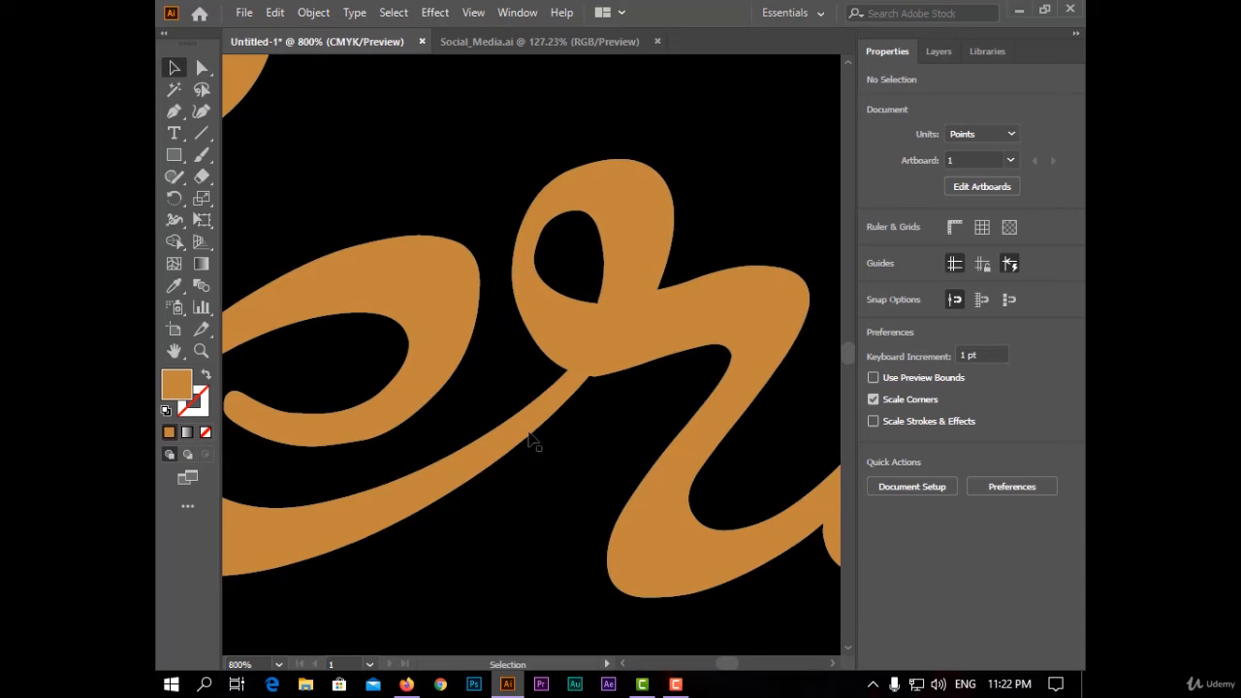
- Fill the separated connector with a gradient and set the white stop's opacity to 0%
left_click(448, 475)
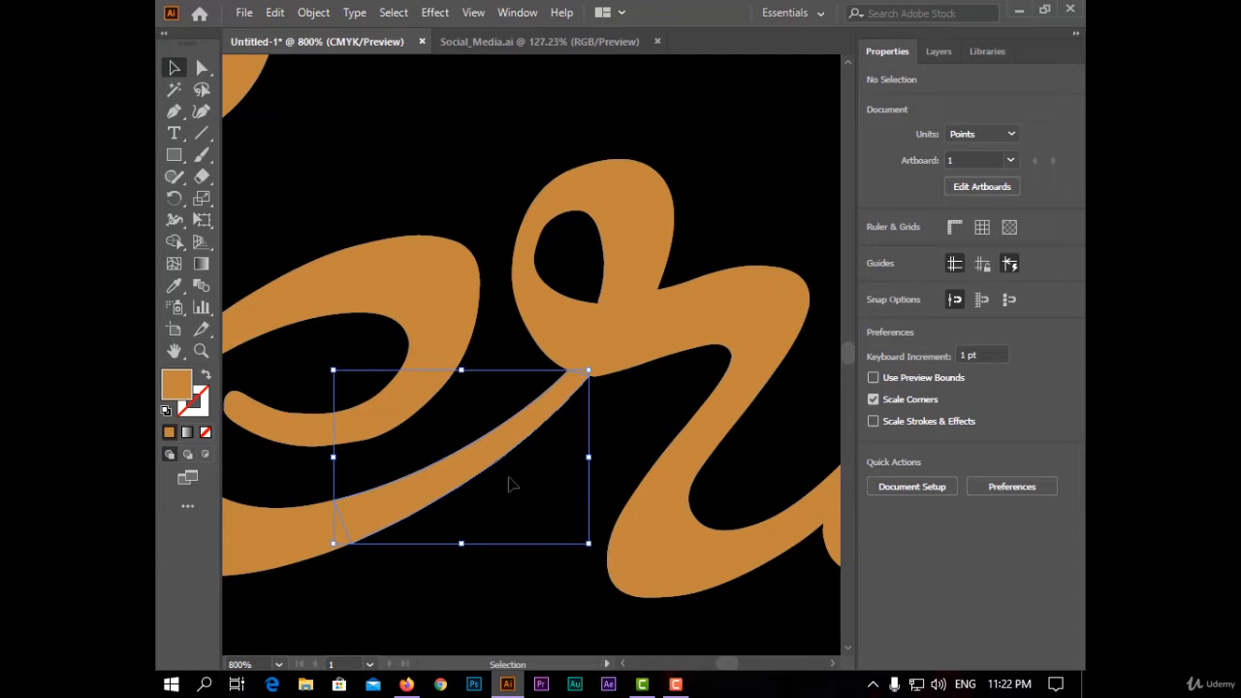
left_click(187, 432)
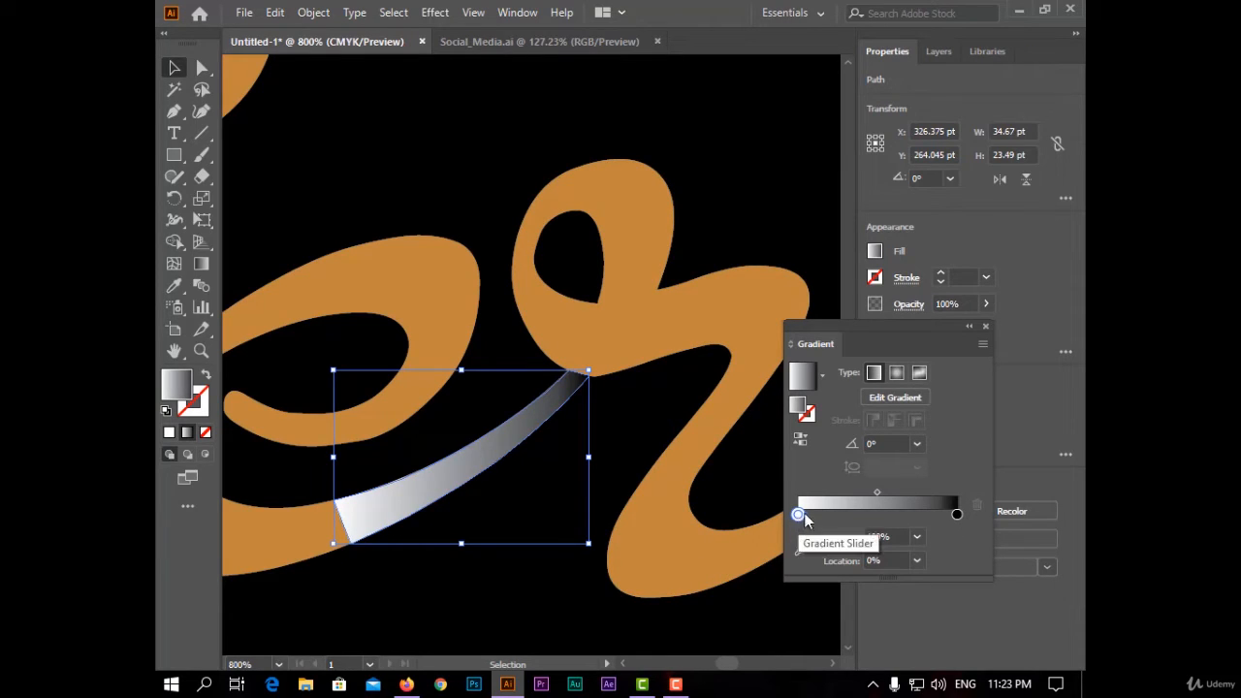
left_click(917, 536)
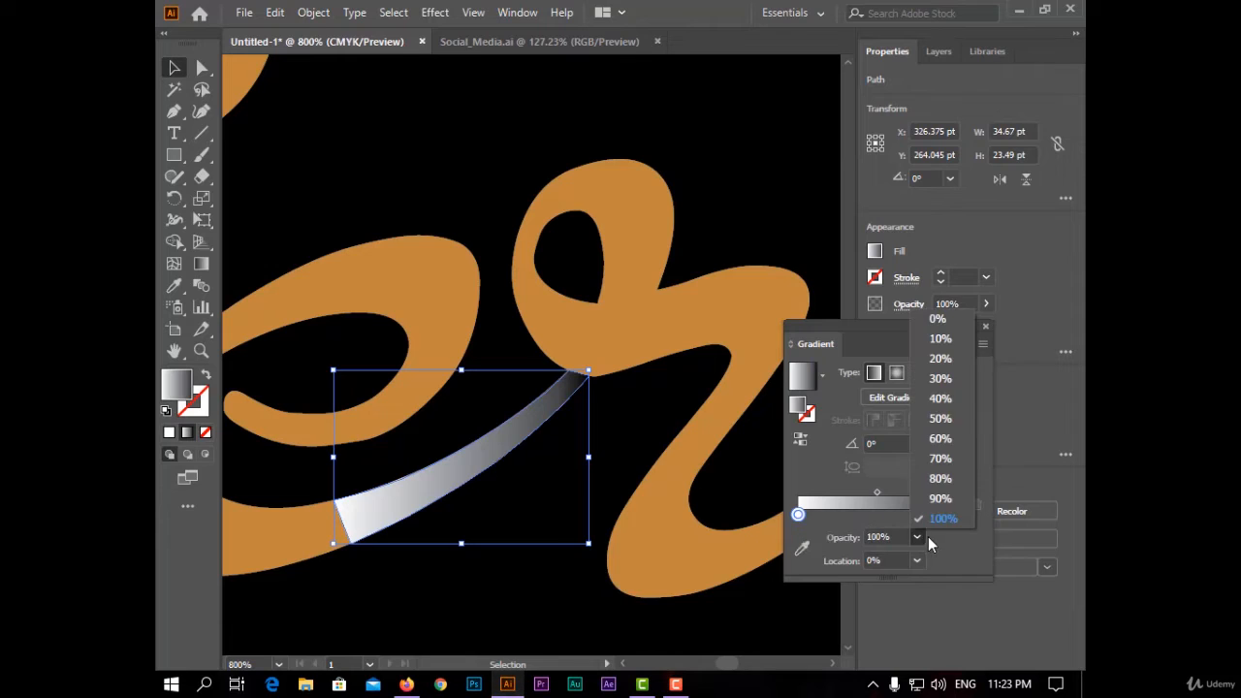
left_click(956, 321)
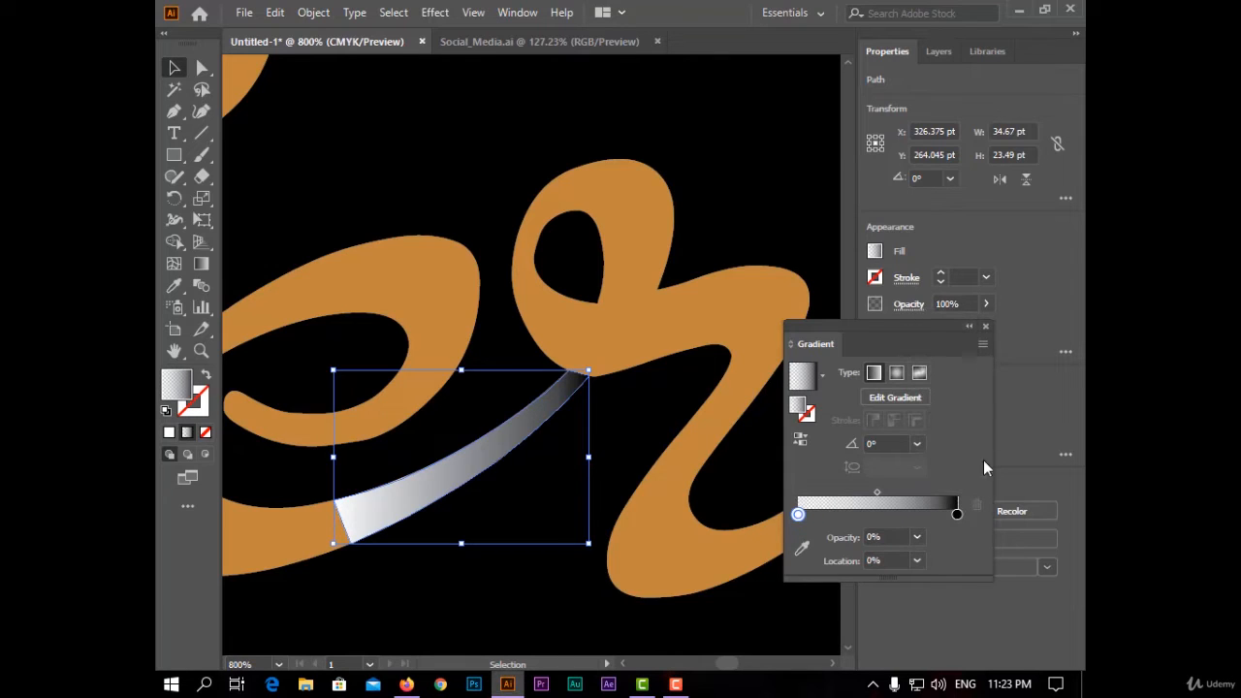
left_click(985, 327)
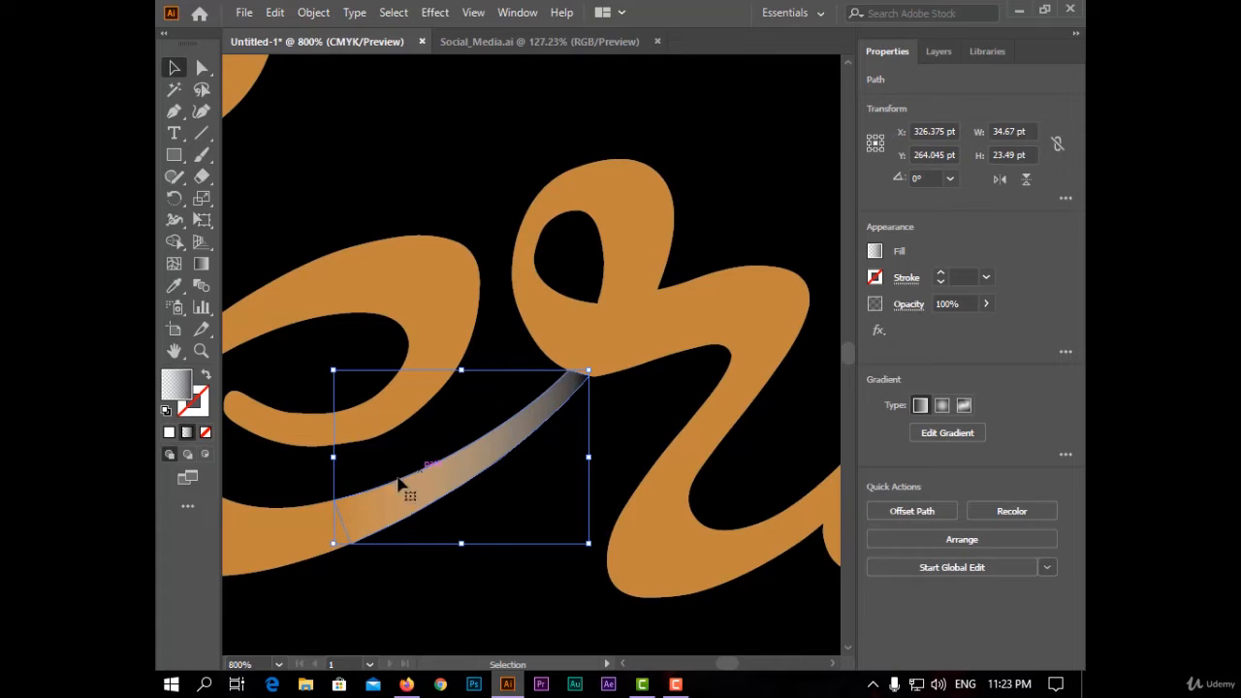
- Open the Transparency panel and set the connector's blending mode to Darken, then deselect
left_click(514, 13)
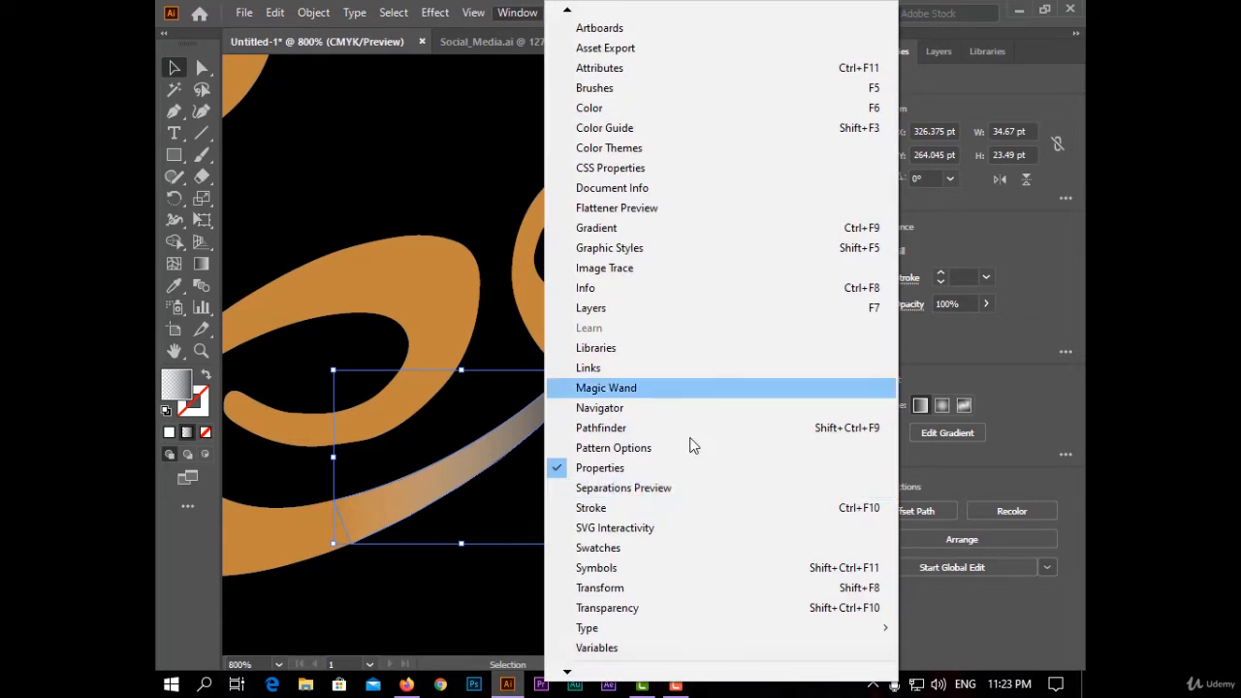
left_click(650, 608)
left_click(793, 191)
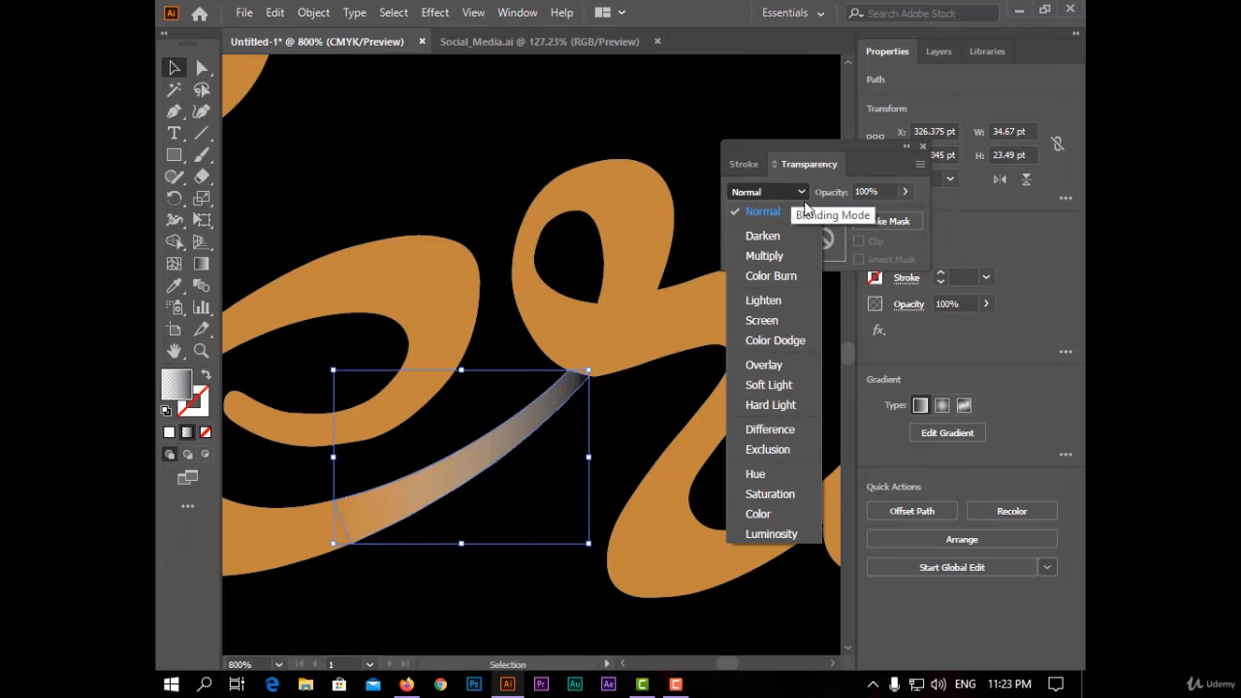
left_click(761, 236)
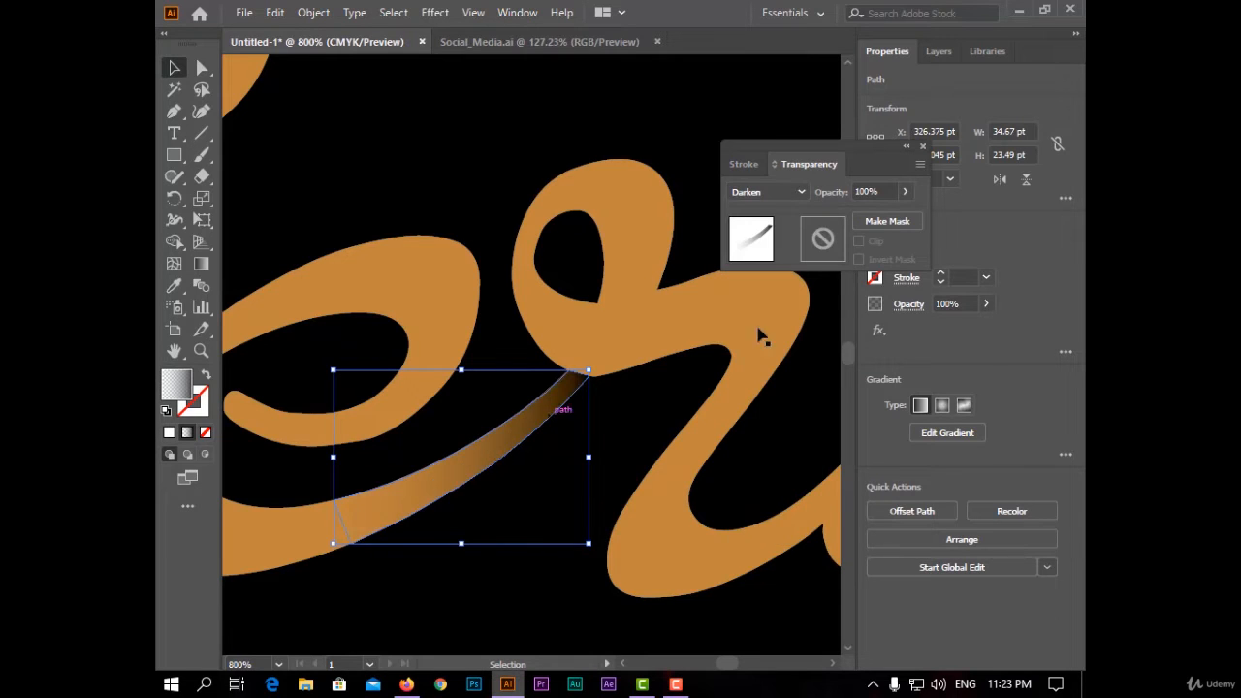
left_click(920, 147)
left_click(393, 165)
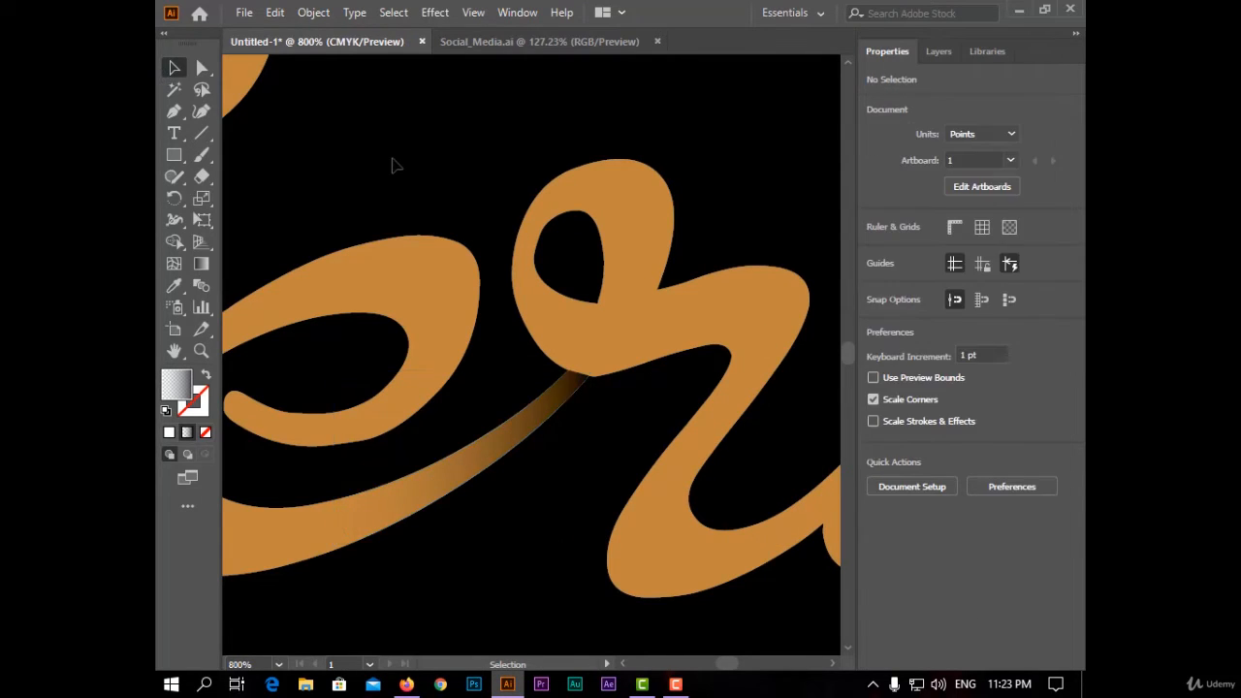
- Zoom to the 'r' and 'y' junction and draw a closed Pen shape over their connecting stroke
key("ctrl+minus")
key("ctrl+minus")
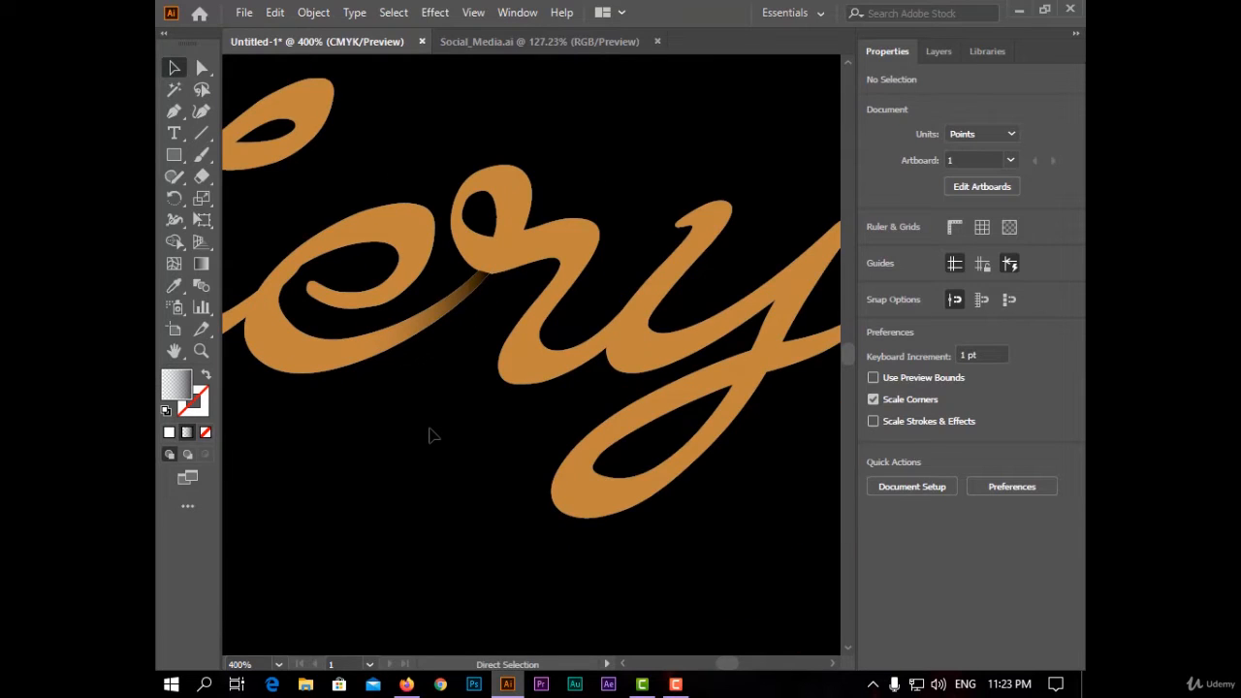
key("ctrl+0")
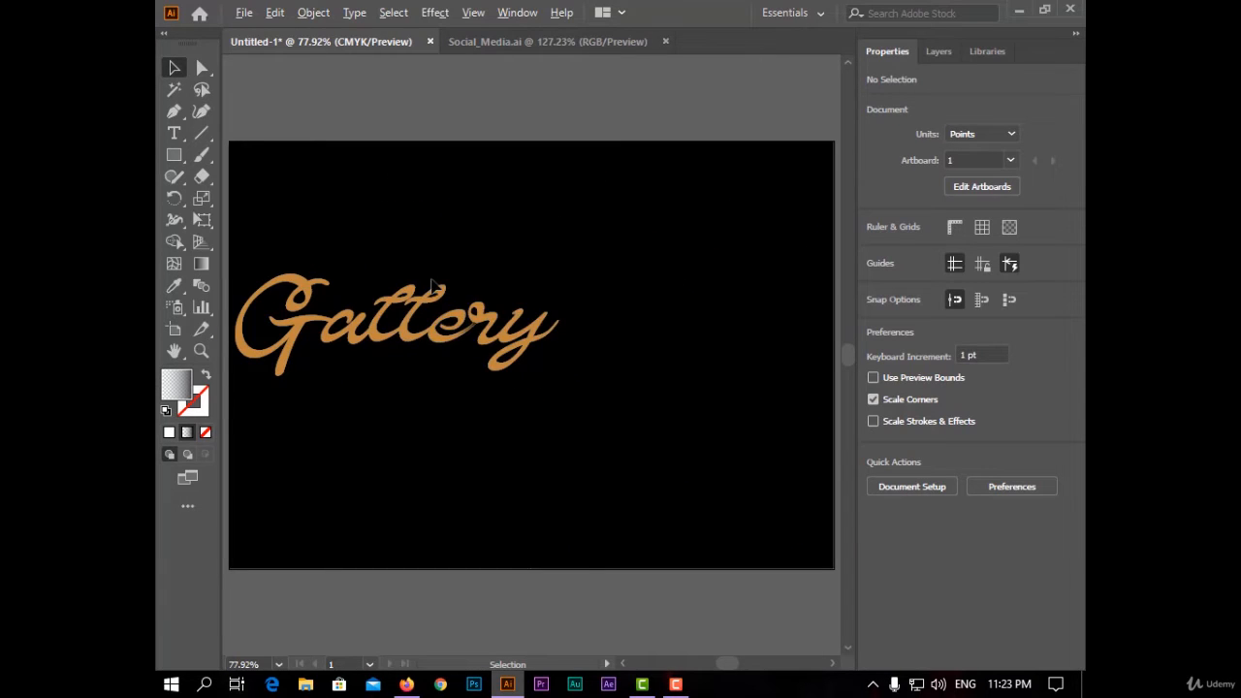
scroll(452, 291, "up", 4)
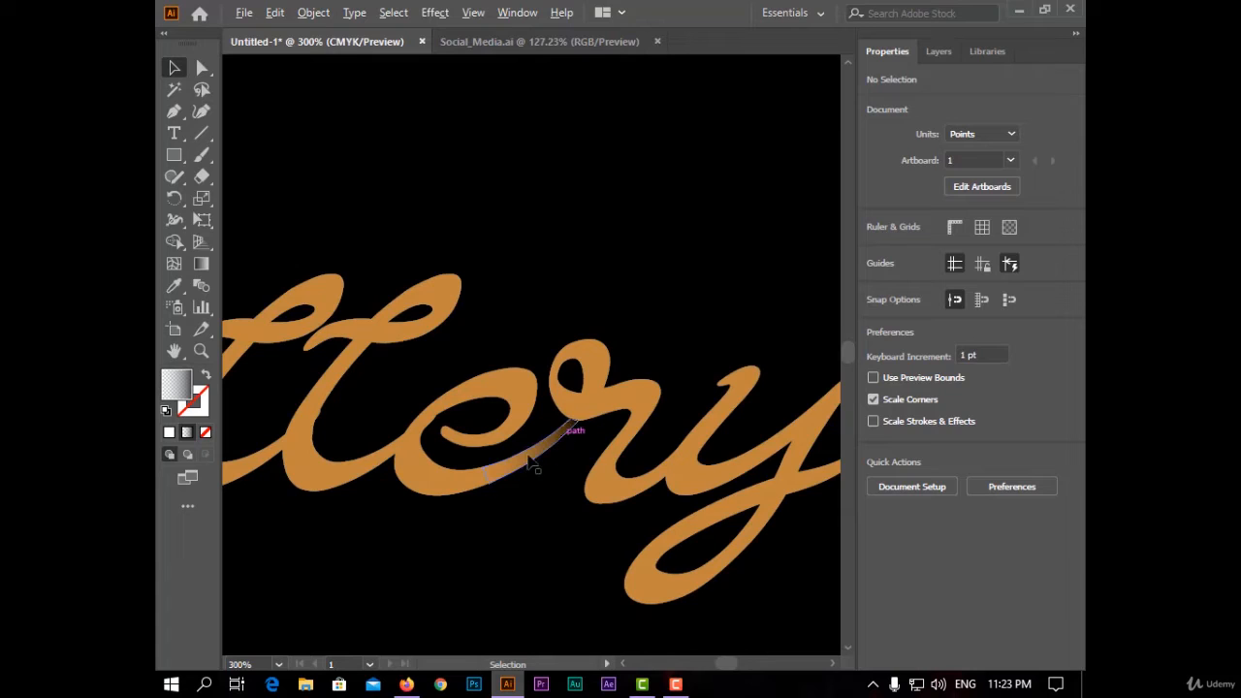
scroll(521, 529, "down", 2)
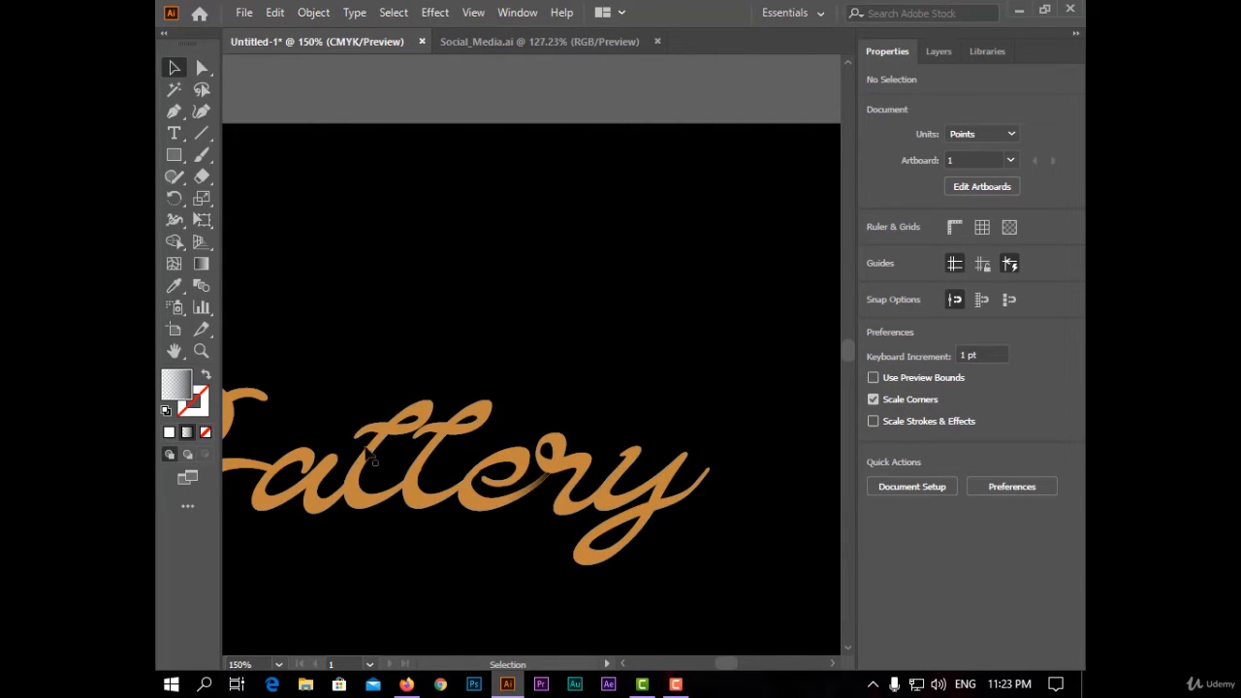
scroll(388, 532, "down", 1)
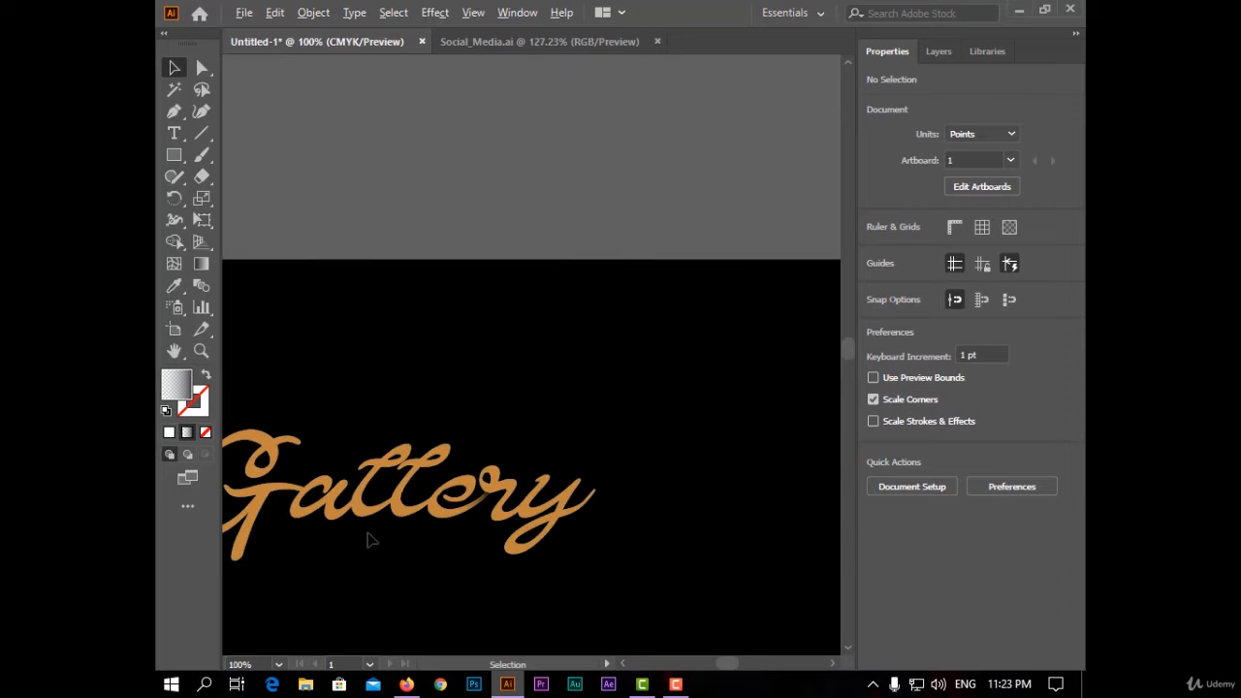
scroll(436, 585, "up", 2)
scroll(588, 524, "up", 2)
scroll(821, 390, "up", 1)
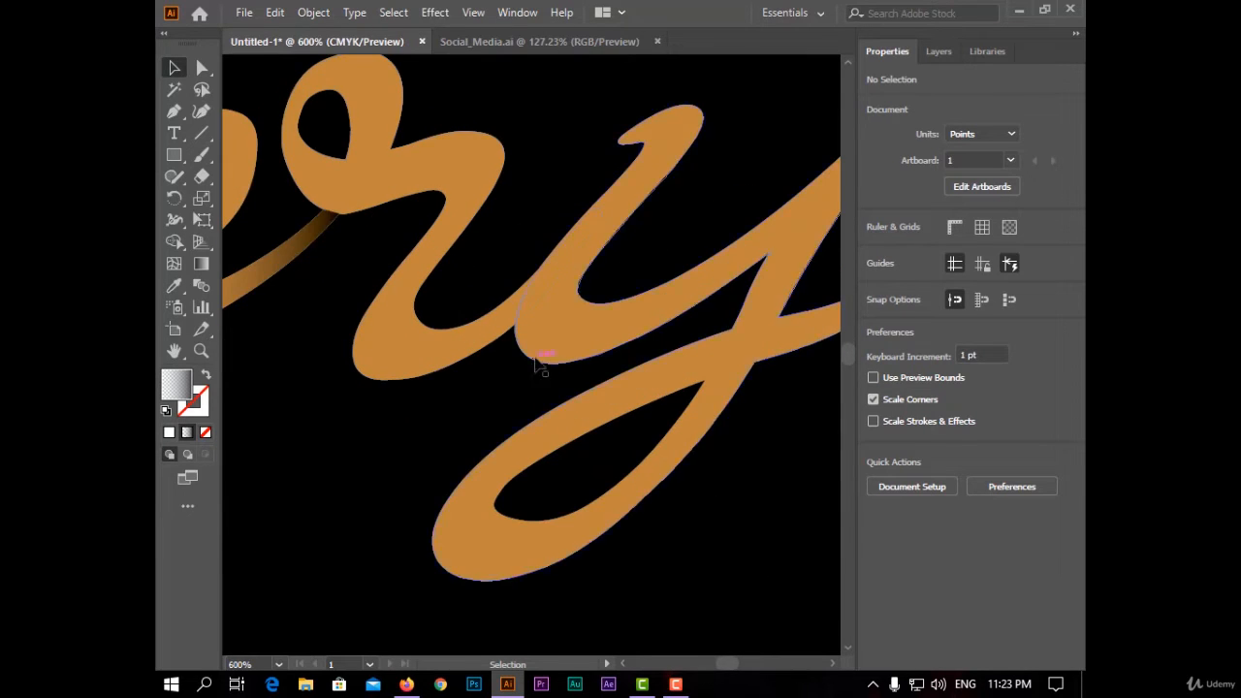
key("p")
left_click(732, 329)
left_click(705, 380)
left_click(573, 488)
left_click(459, 412)
left_click(731, 329)
- Use Shape Builder to split the connector between 'r' and 'y' away from the letters
left_click(175, 242)
left_click(486, 417, "alt")
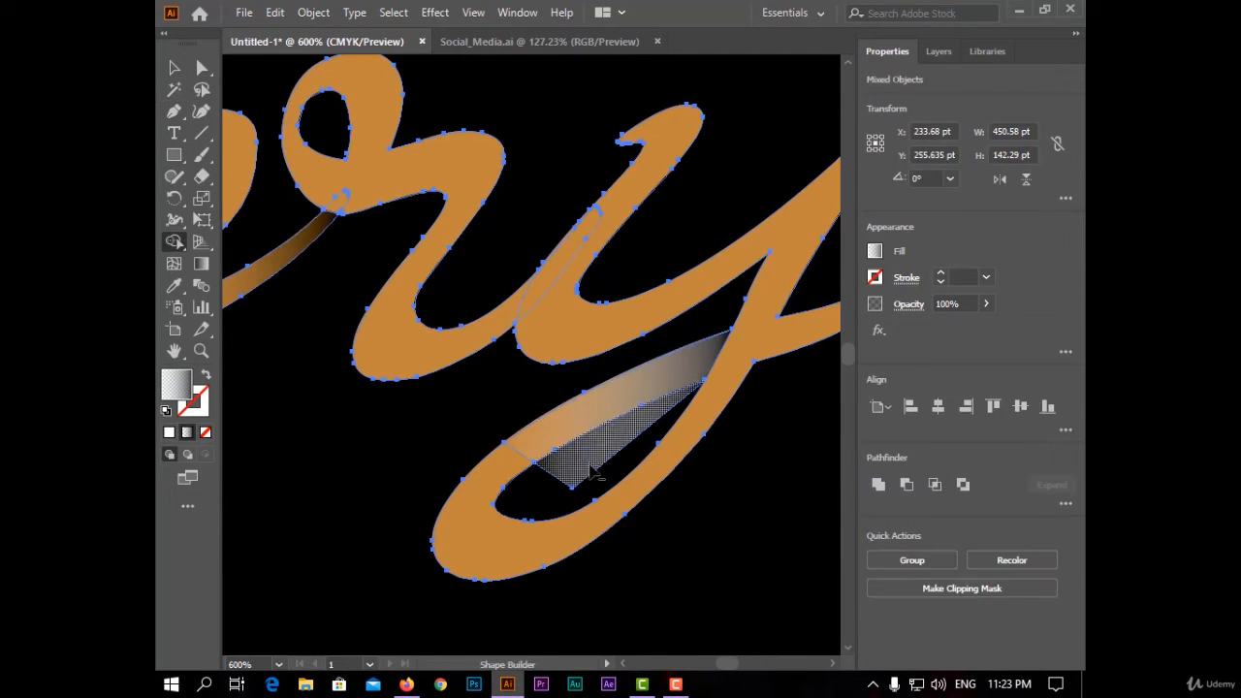
left_click(588, 469, "alt")
left_click(574, 437)
- Copy the first connector's gradient appearance onto the new connector with the Eyedropper, then deselect
key("i")
left_click(282, 262)
key("v")
left_click(330, 471)
- Zoom to the start of the first 'l' and draw a closed Pen shape over its connecting stroke
scroll(581, 455, "down", 5)
scroll(397, 538, "up", 1)
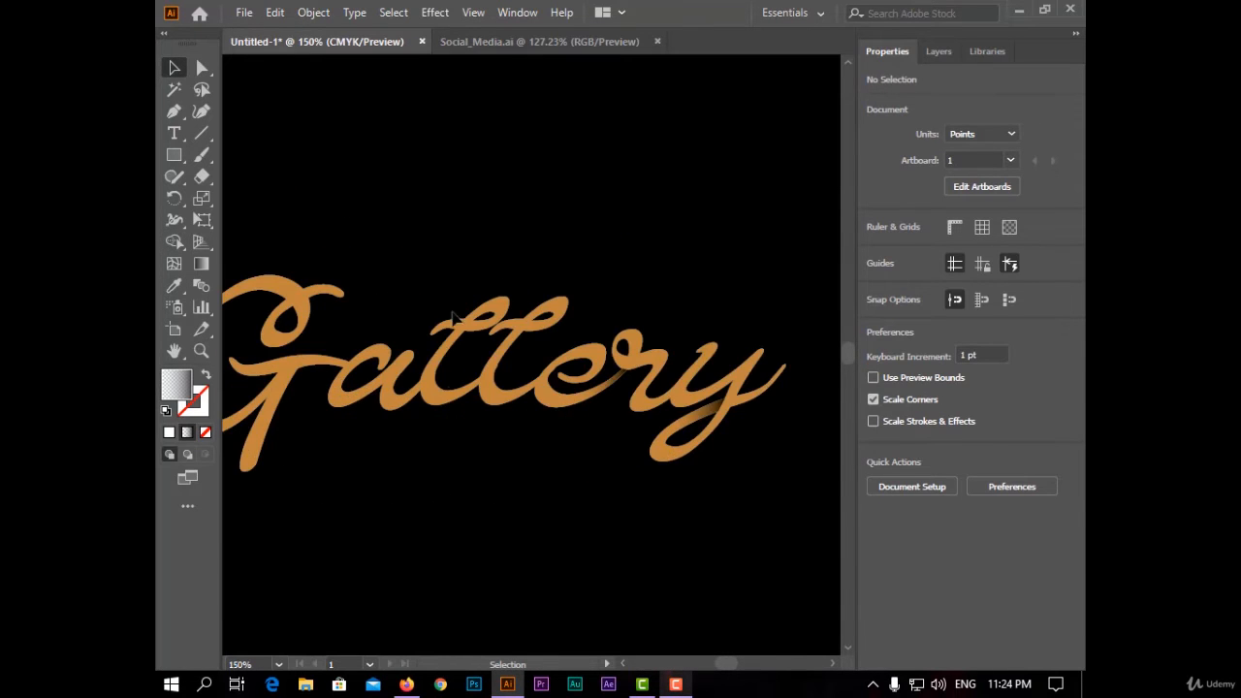
scroll(450, 329, "up", 4)
left_click(175, 112)
left_click(426, 240)
left_click(390, 282)
left_click(277, 366)
left_click(249, 223)
left_click(426, 240)
- Separate the connector at the start of the first 'l' and give it the connector gradient with the Eyedropper
key("v")
left_click_drag(362, 168, 349, 324)
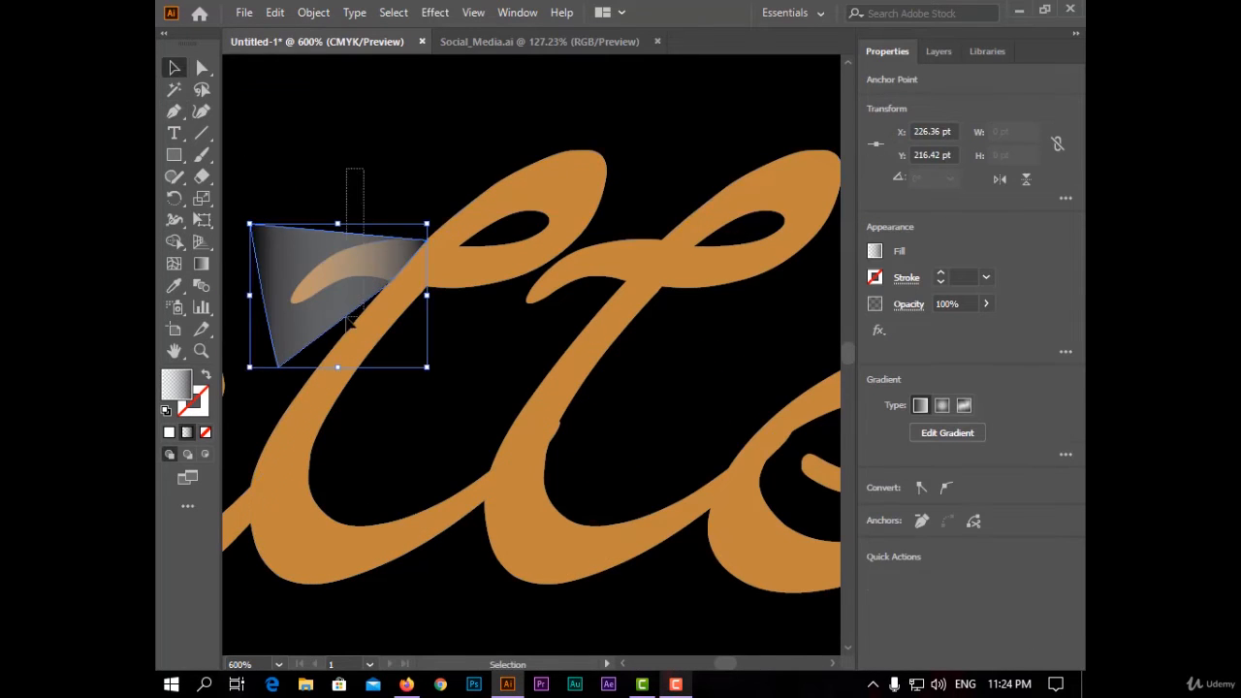
left_click(277, 339, "alt")
key("v")
scroll(378, 254, "down", 3)
left_click(377, 254)
key("i")
left_click(590, 327)
scroll(368, 174, "up", 3)
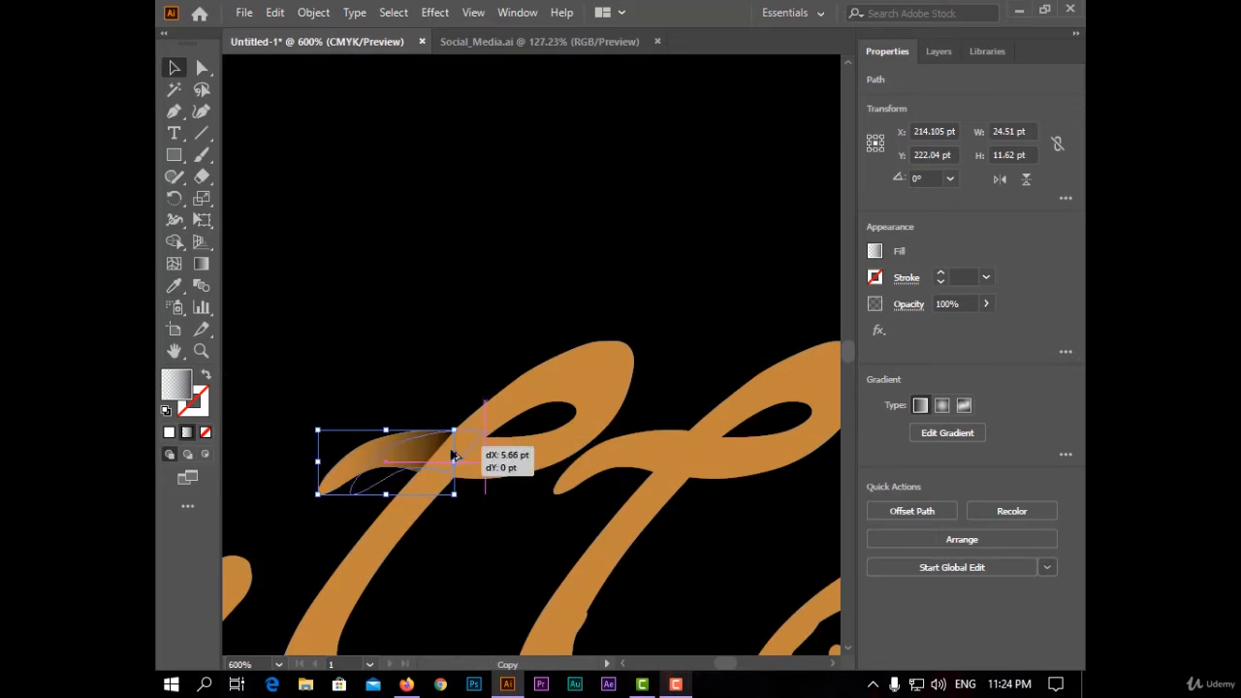
- Zoom to the crossing stroke in the 'G' and draw a closed Pen shape over the overlapping part
key("ctrl+0")
scroll(306, 365, "up", 7)
left_click(175, 112)
left_click(529, 170)
left_click(473, 300)
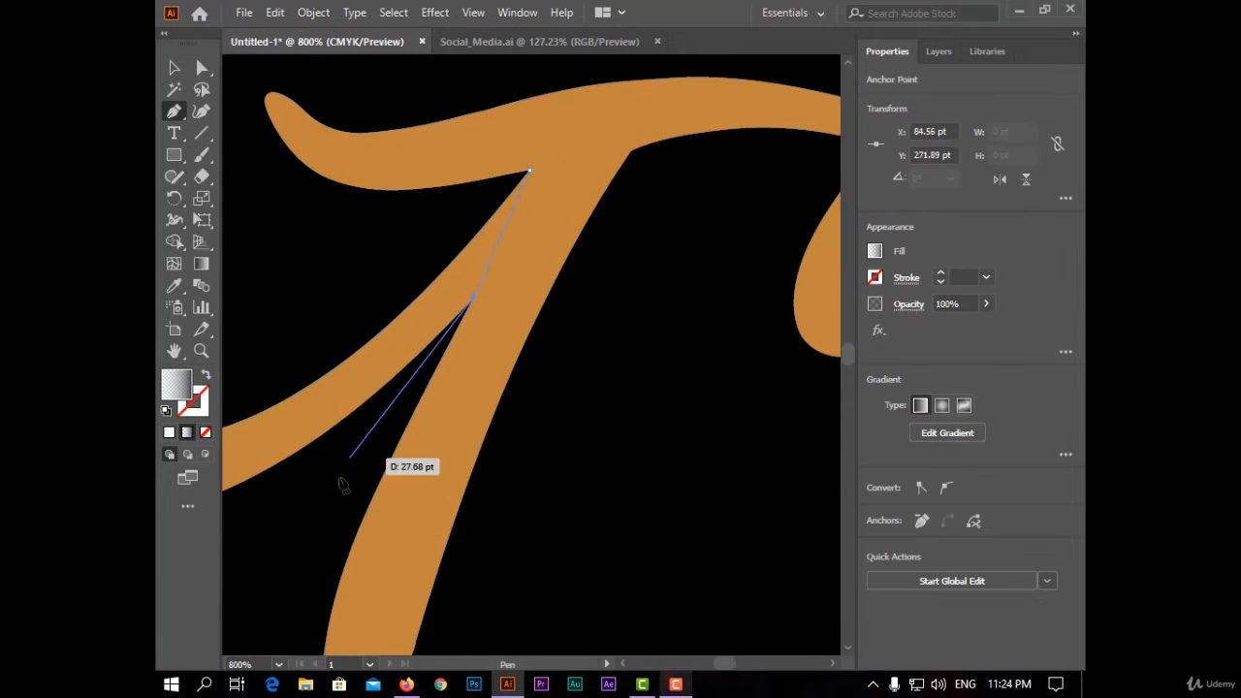
left_click(284, 535)
left_click(229, 296)
left_click(551, 171)
- Split the 'G' overlap away with Shape Builder and apply the connector gradient to it with the Eyedropper
left_click(172, 69)
left_click(174, 242)
left_click(345, 460, "alt")
left_click(174, 68)
scroll(383, 373, "down", 4)
left_click(384, 357)
left_click(175, 285)
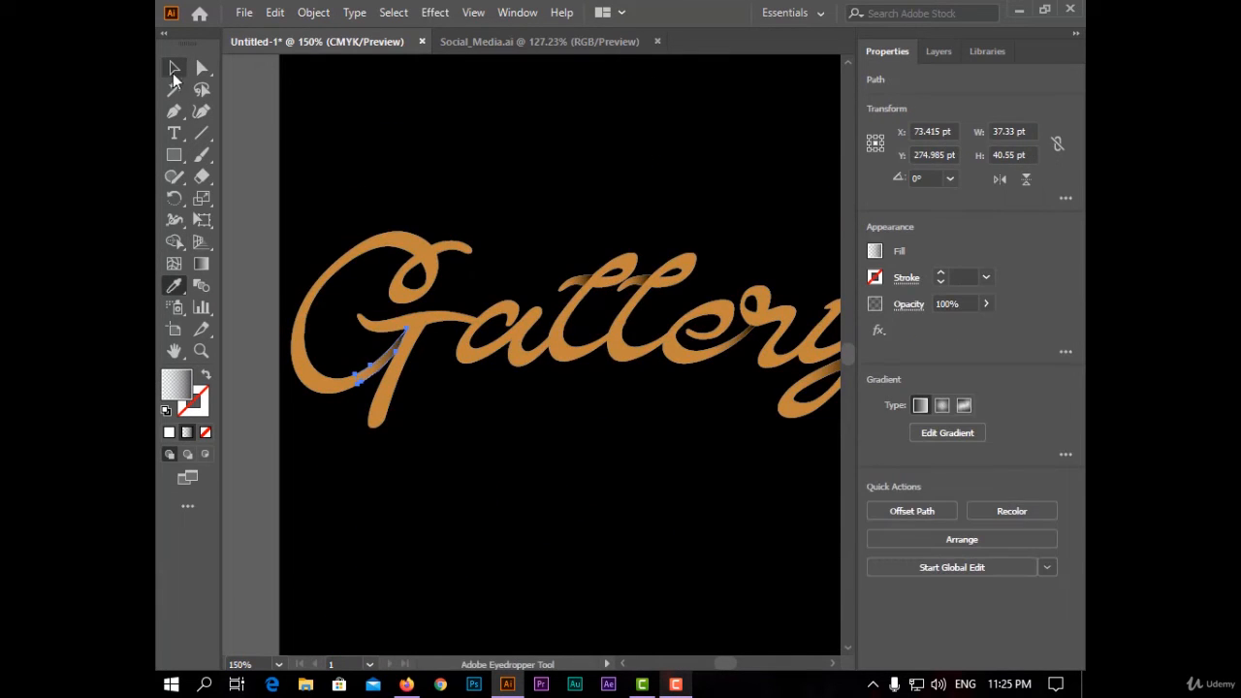
left_click(175, 71)
- Zoom to where the 'a' joins the first 'l' and draw a closed Pen shape over the overlapping stroke
scroll(809, 199, "down", 1)
scroll(605, 310, "up", 5)
left_click(175, 111)
left_click(546, 216)
left_click(539, 407)
left_click(413, 418)
left_click(462, 205)
left_click(545, 217)
left_click(174, 69)
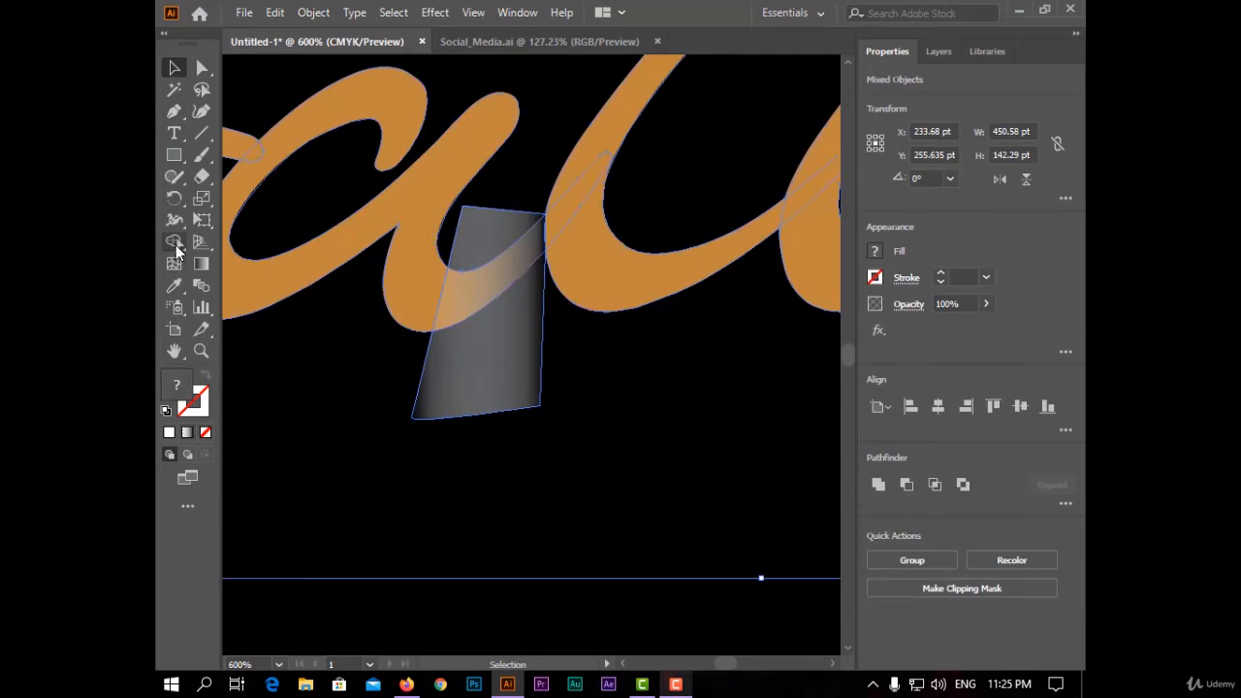
- Split that overlap with Shape Builder, copy the connector gradient onto it, deselect, and fit the artboard in view
left_click(624, 385)
key("i")
left_click(174, 68)
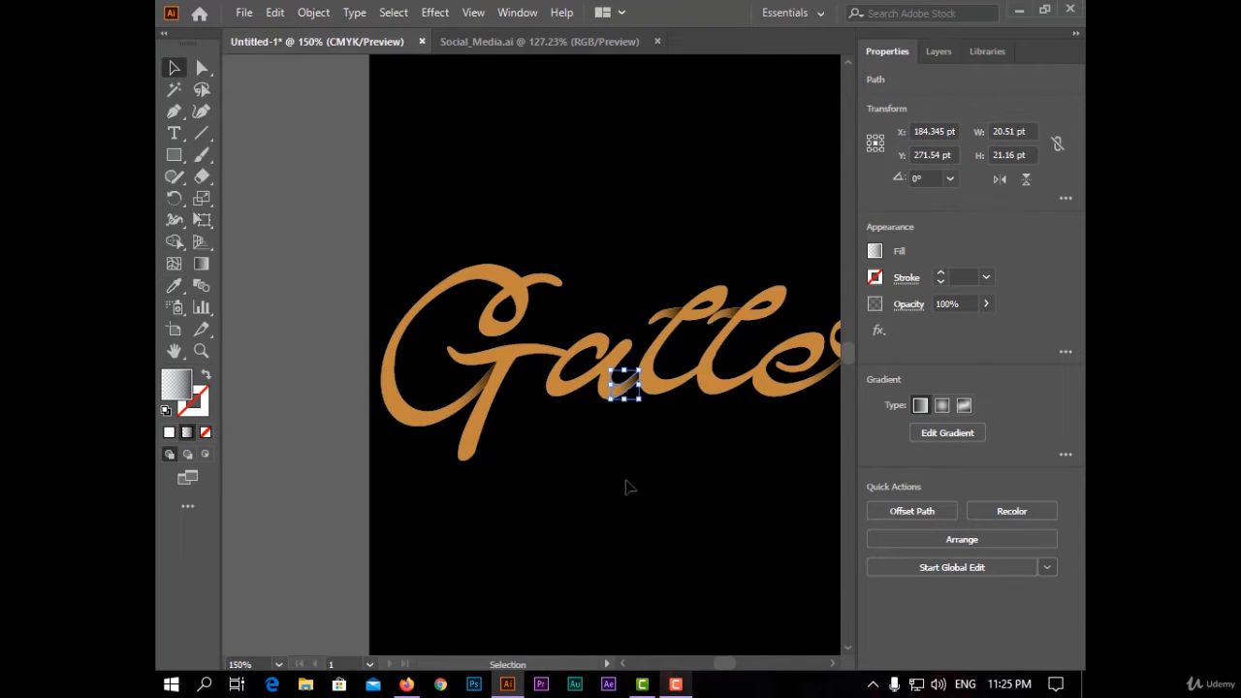
left_click(626, 487)
key("ctrl+0")
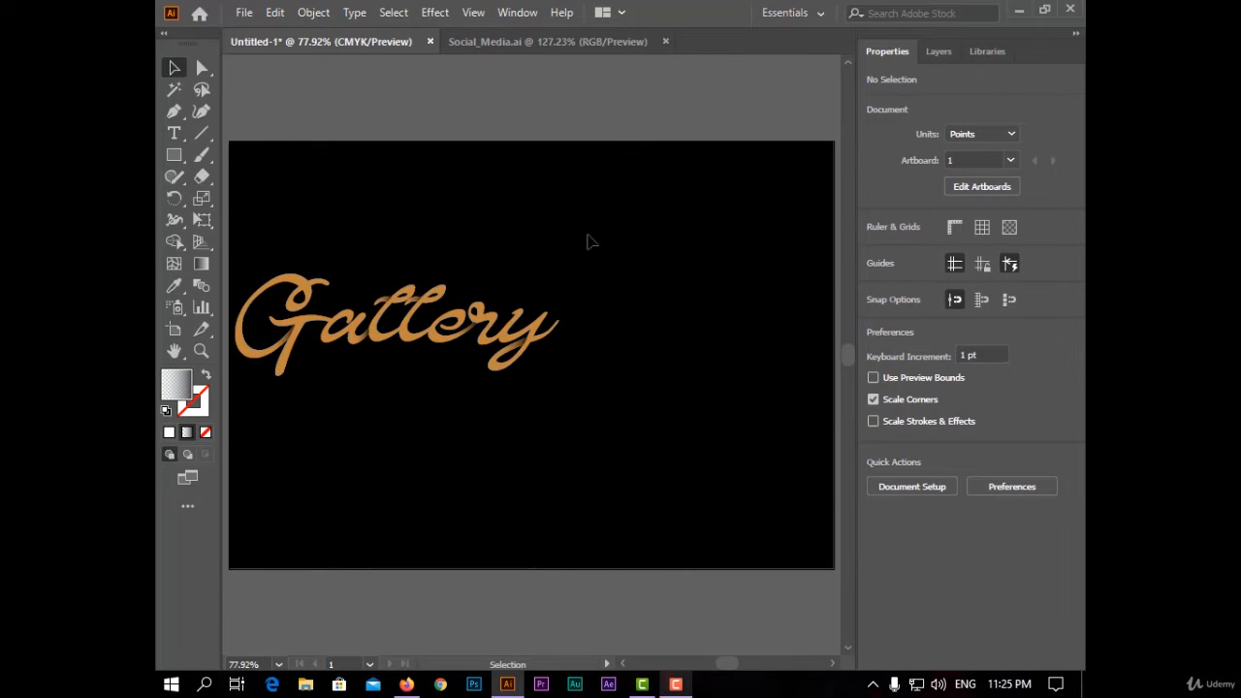
- Try placing the violin_musical_instrument image at its original size on the artboard
left_click(243, 13)
left_click(539, 160)
left_click(312, 13)
mouse_move(243, 13)
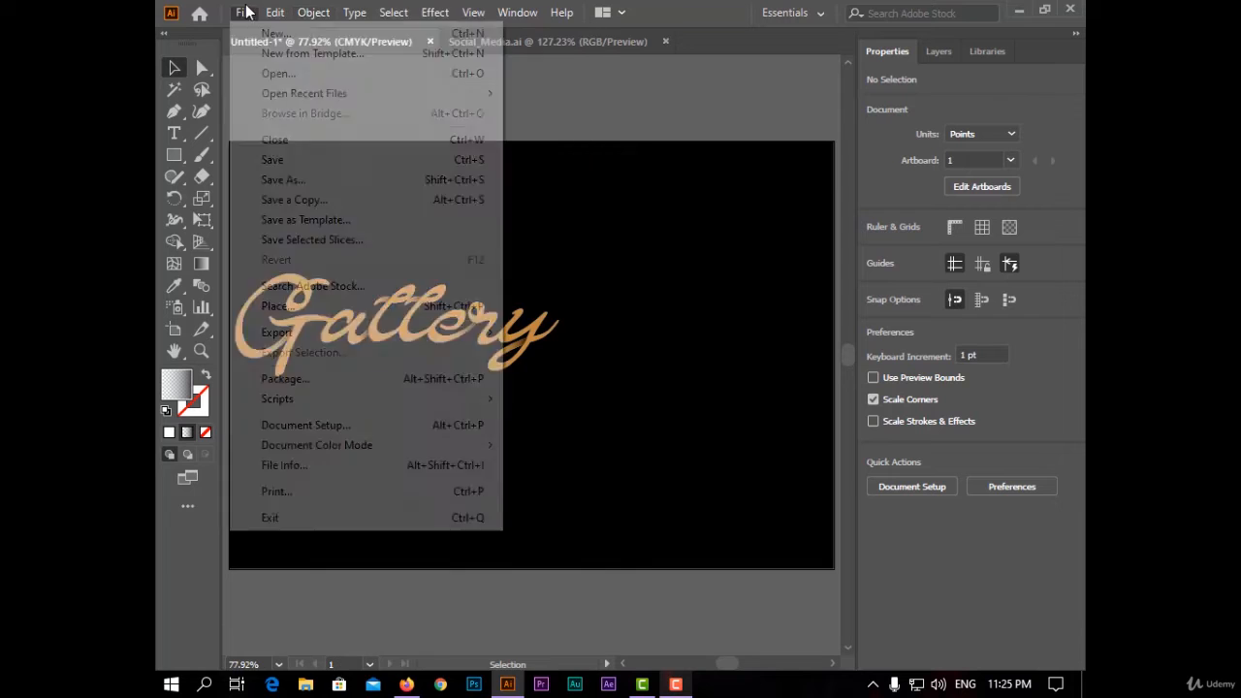
left_click(415, 305)
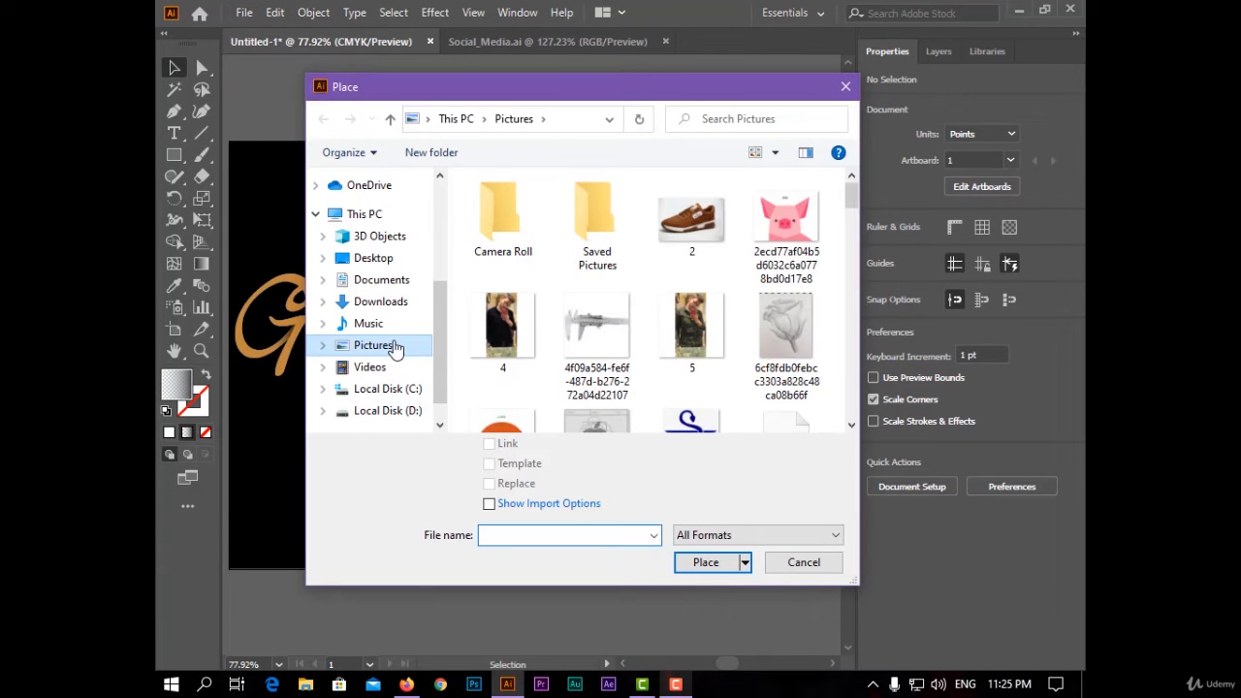
left_click(392, 324)
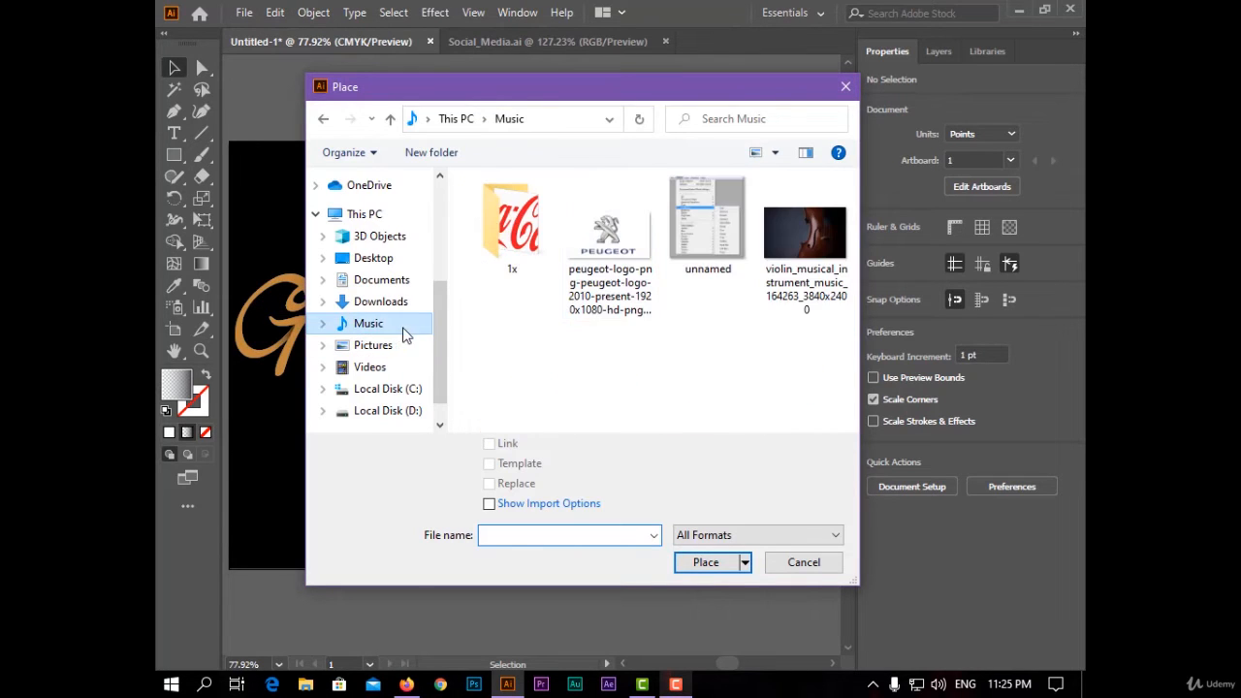
double_click(803, 253)
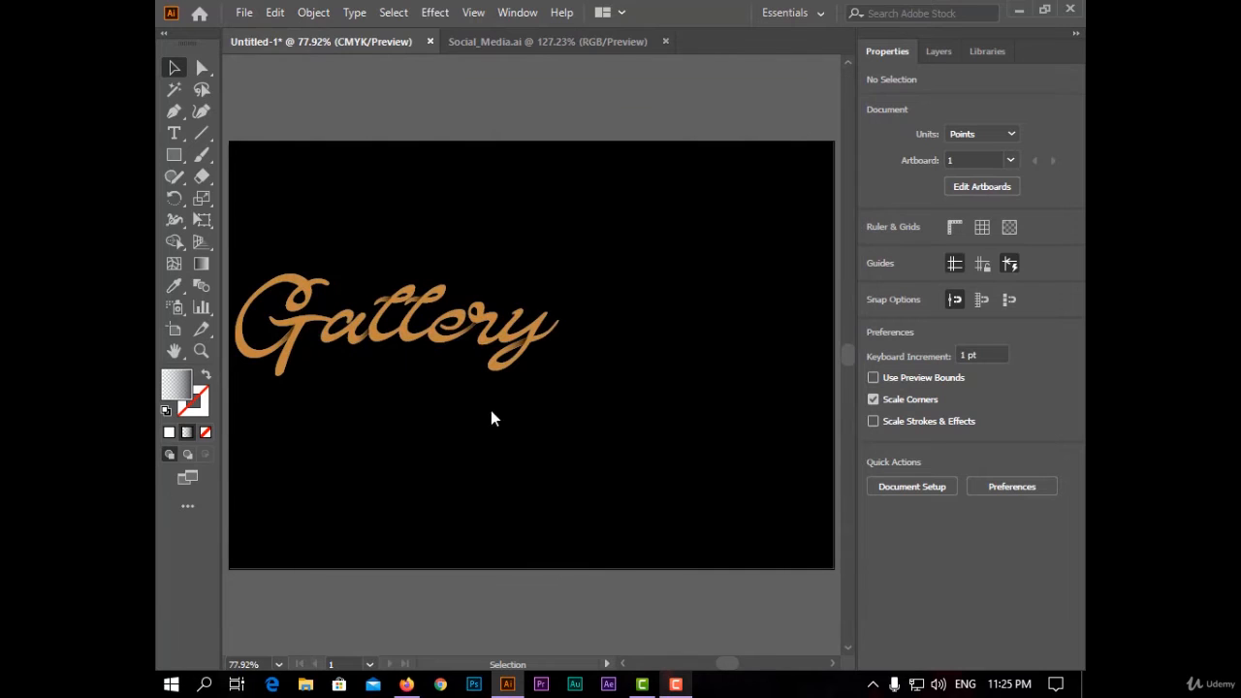
left_click(234, 142)
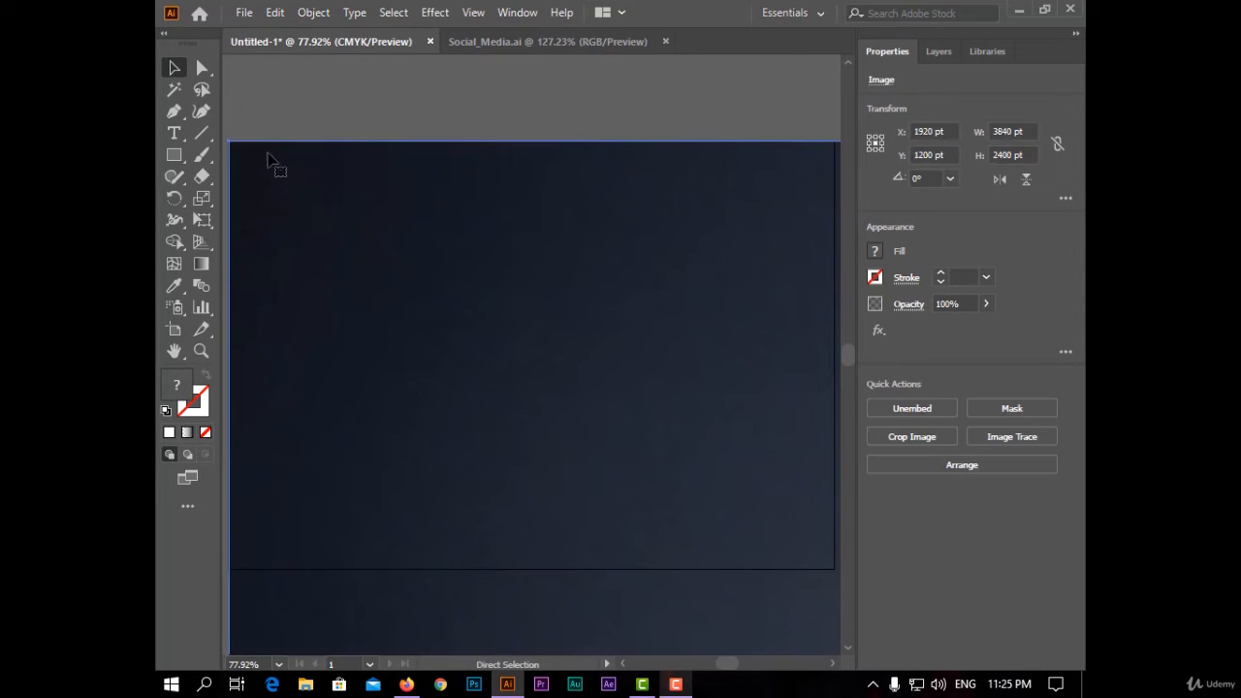
key("ctrl+z")
- Place the violin_musical_instrument image, sizing it across the full artboard width
left_click(242, 14)
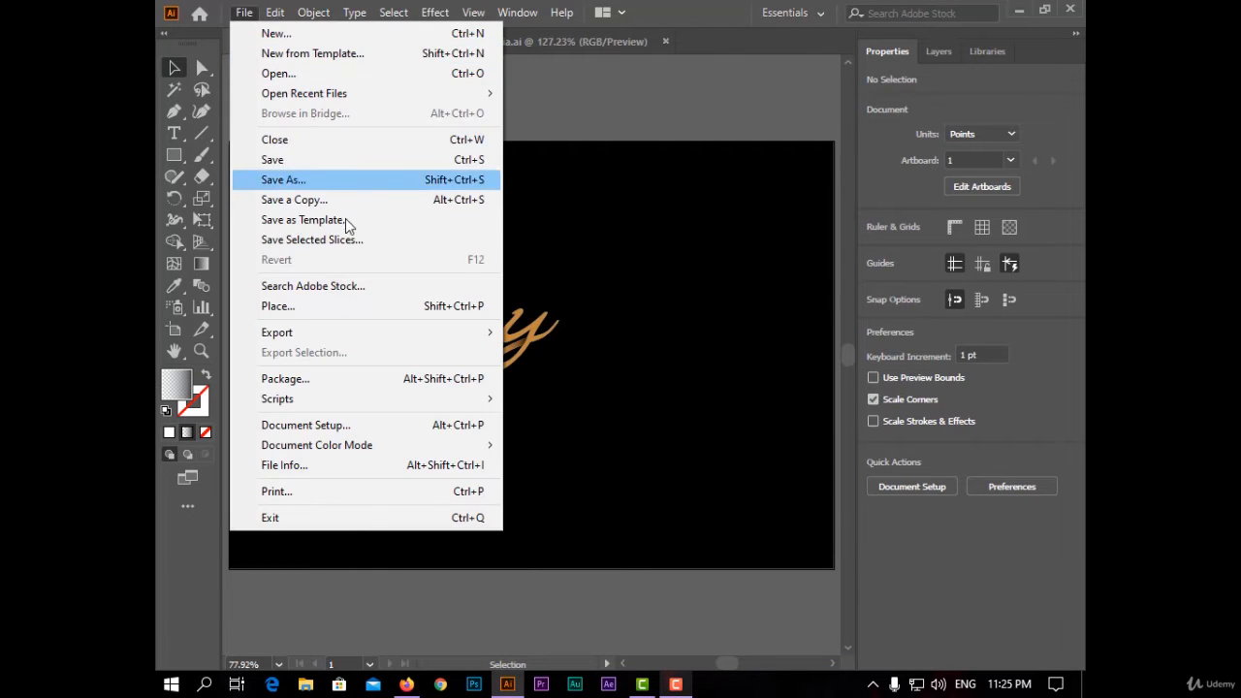
left_click(354, 306)
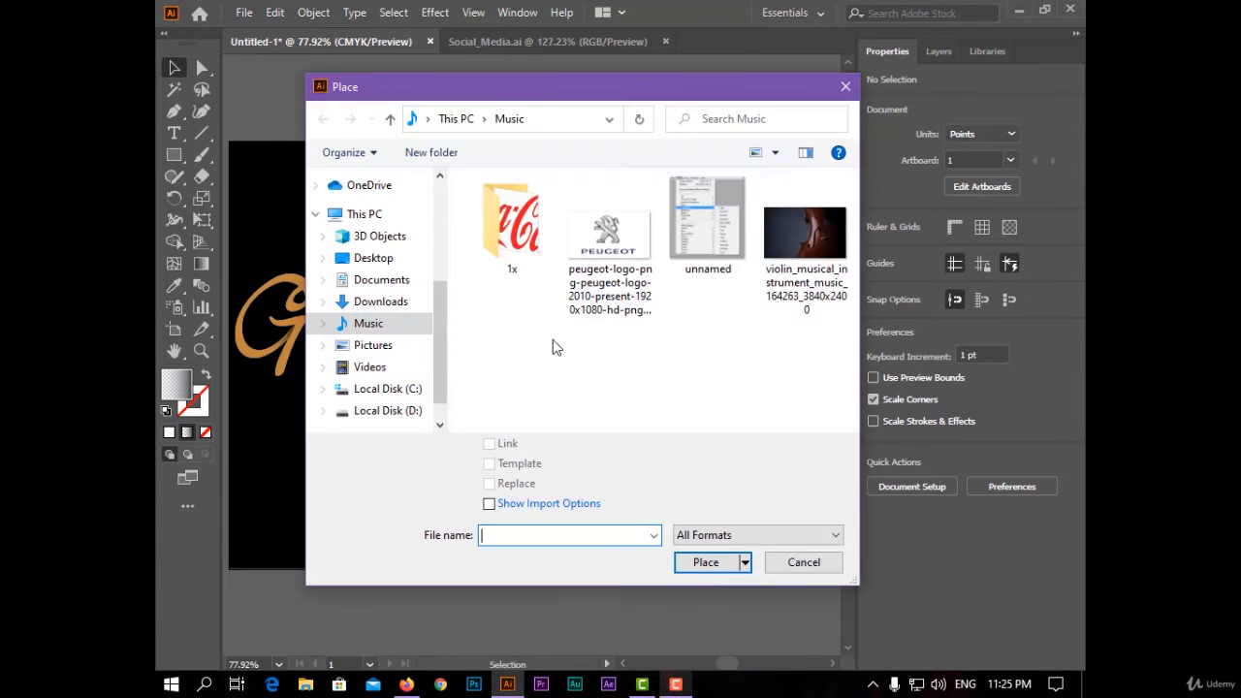
left_click(805, 243)
left_click(705, 562)
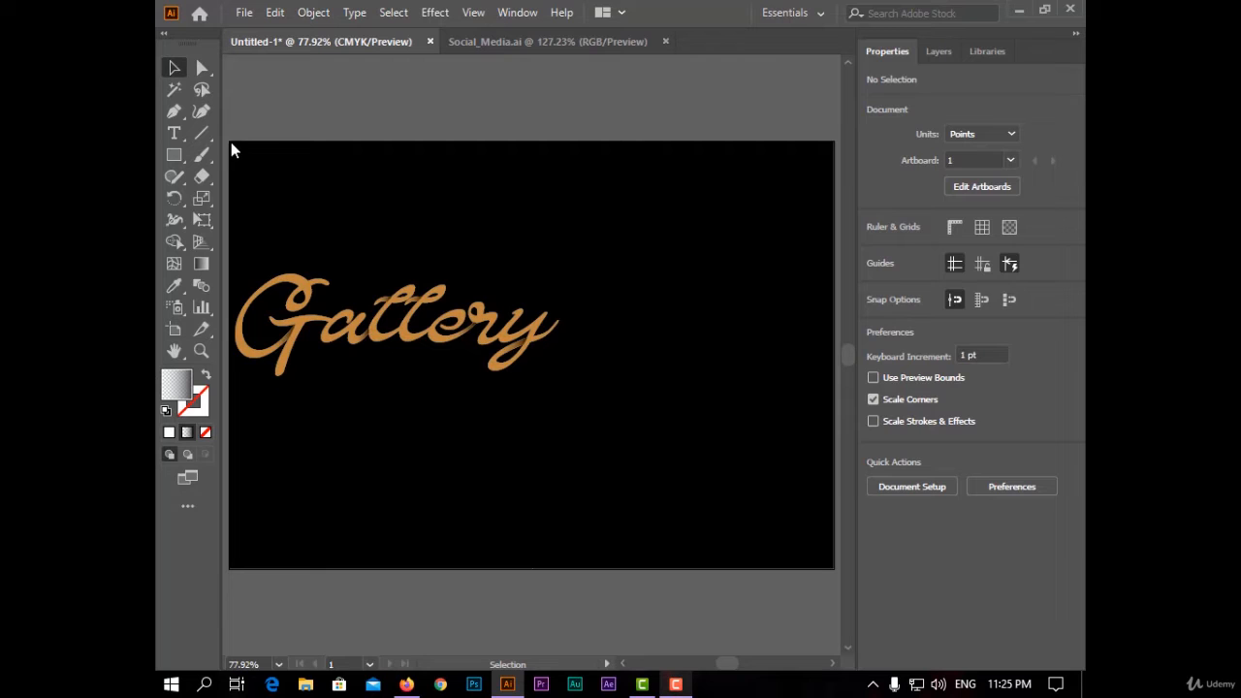
left_click_drag(231, 142, 840, 601)
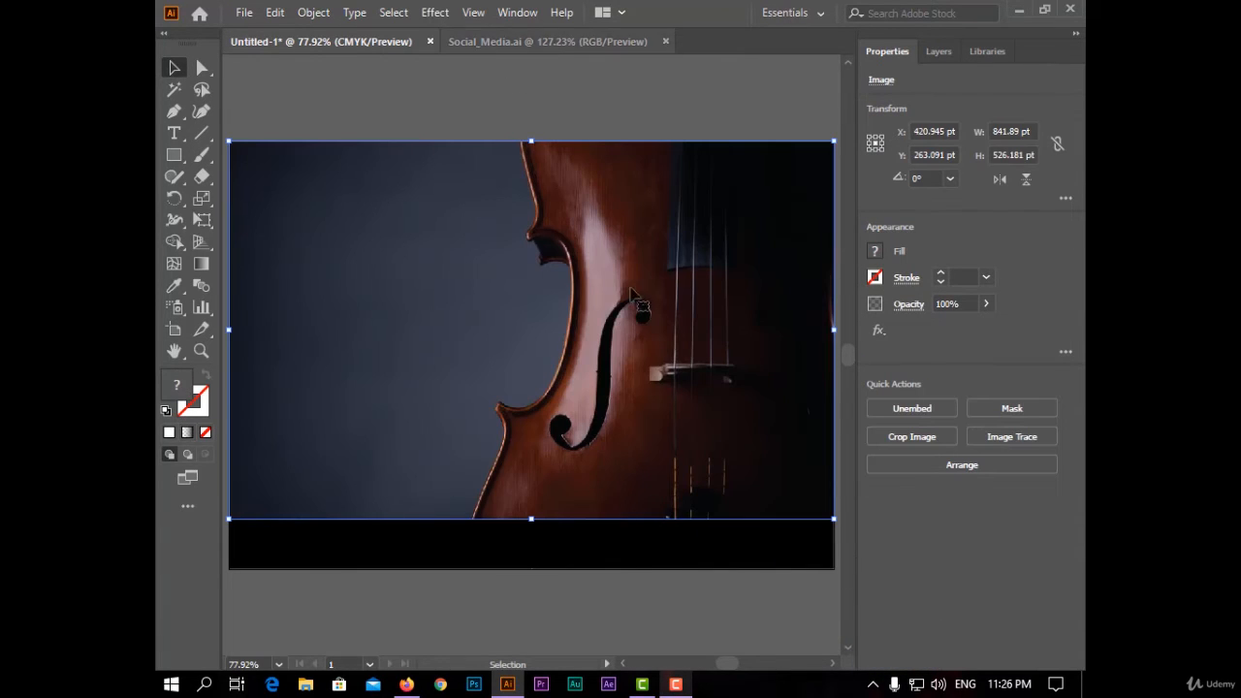
- Stretch the placed image down to cover the full artboard height
left_click_drag(531, 520, 535, 570)
left_click(627, 587)
left_click(587, 407)
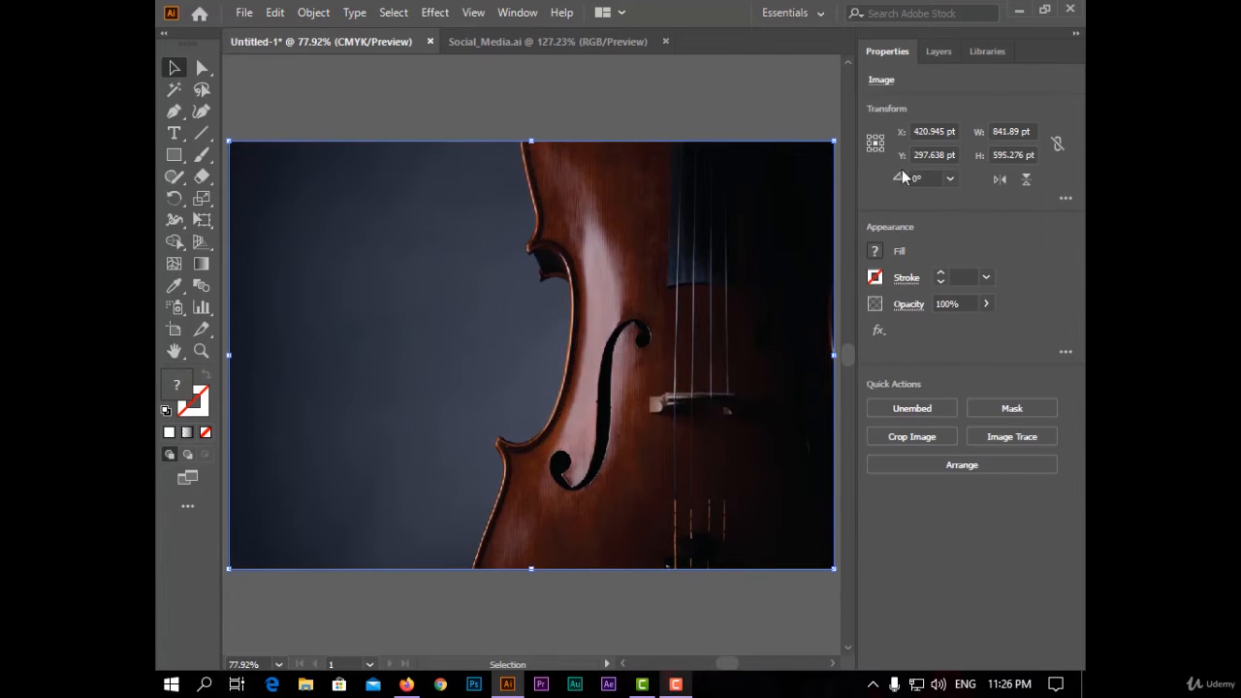
- Move the image below the Gallery logo group in the layer stack
left_click(939, 53)
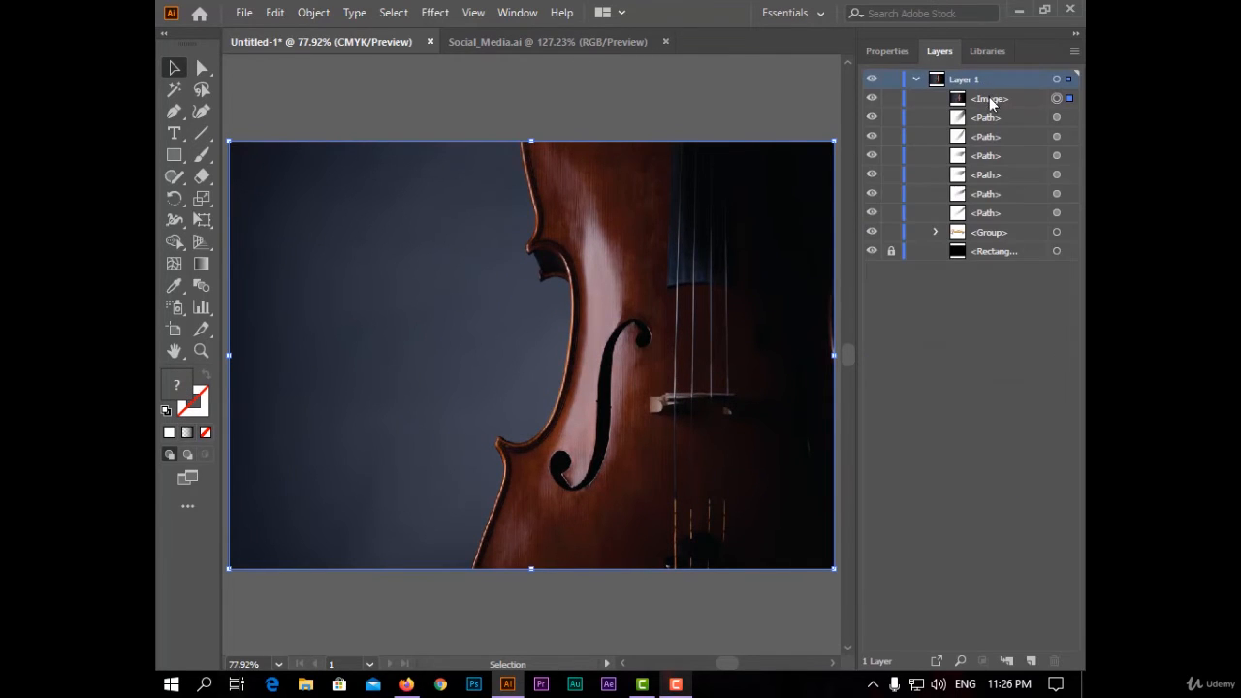
left_click_drag(989, 103, 1002, 238)
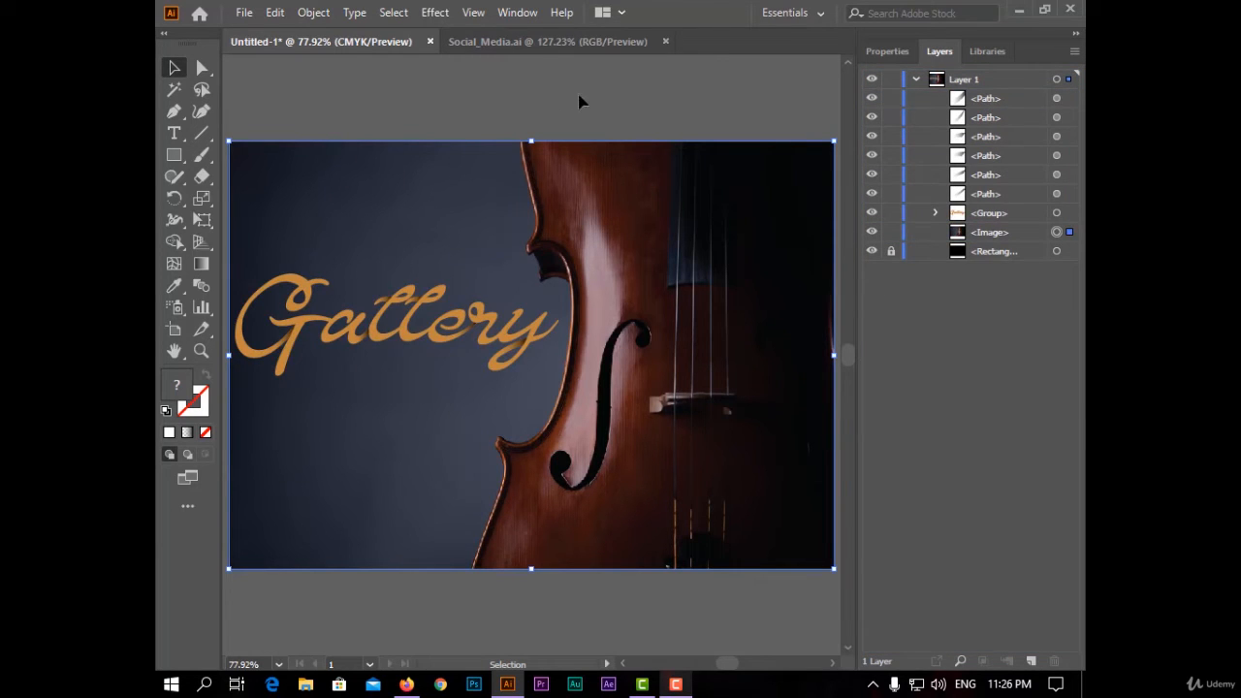
- Lower the image's opacity to 60% and deselect it
left_click(888, 52)
left_click(985, 303)
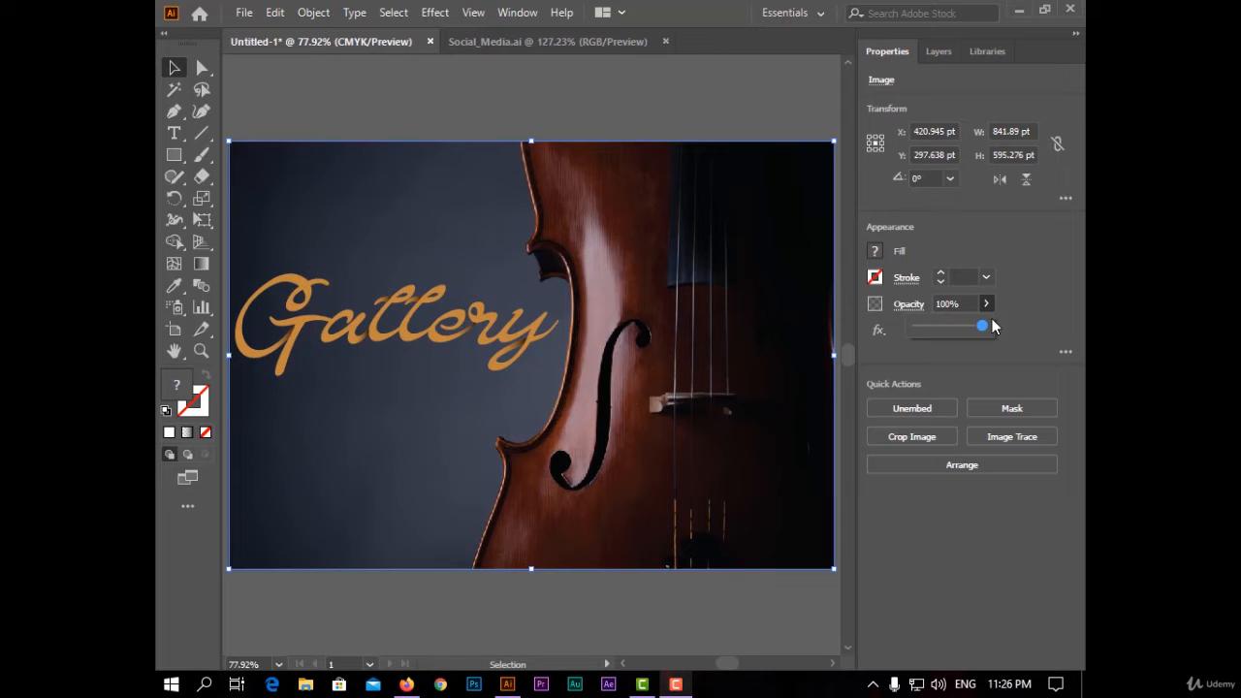
mouse_move(952, 331)
left_mouse_down()
mouse_move(967, 335)
mouse_move(953, 336)
left_mouse_up()
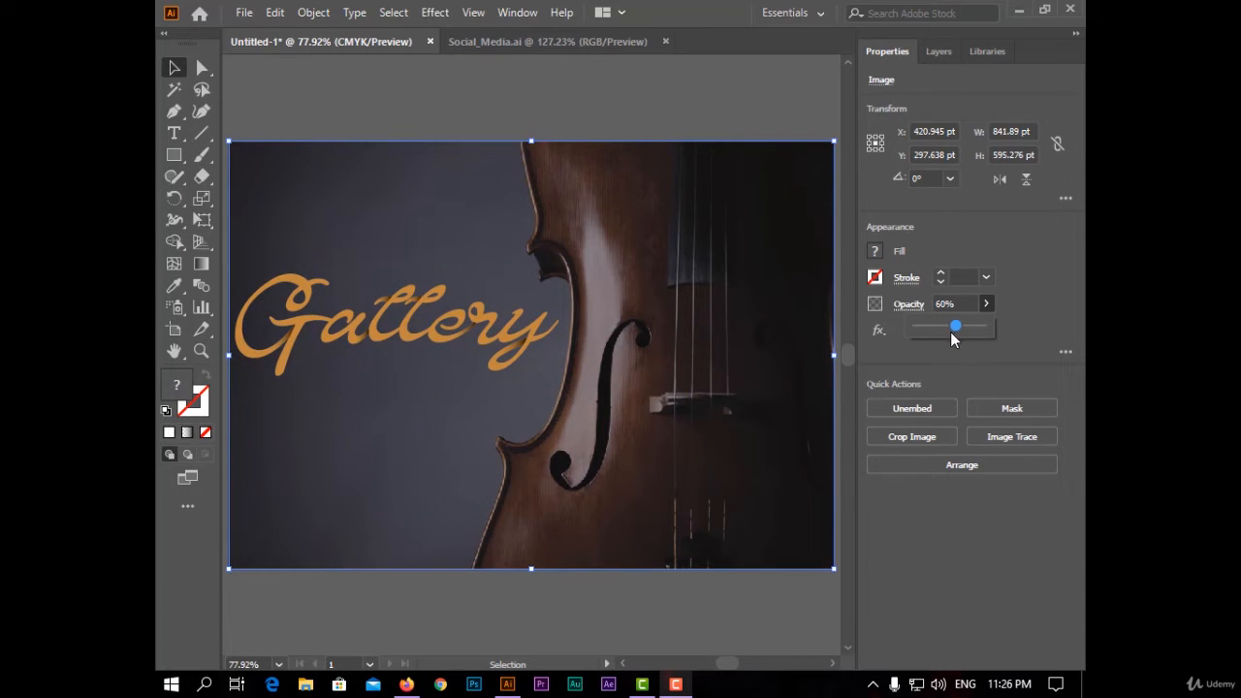
left_click(419, 94)
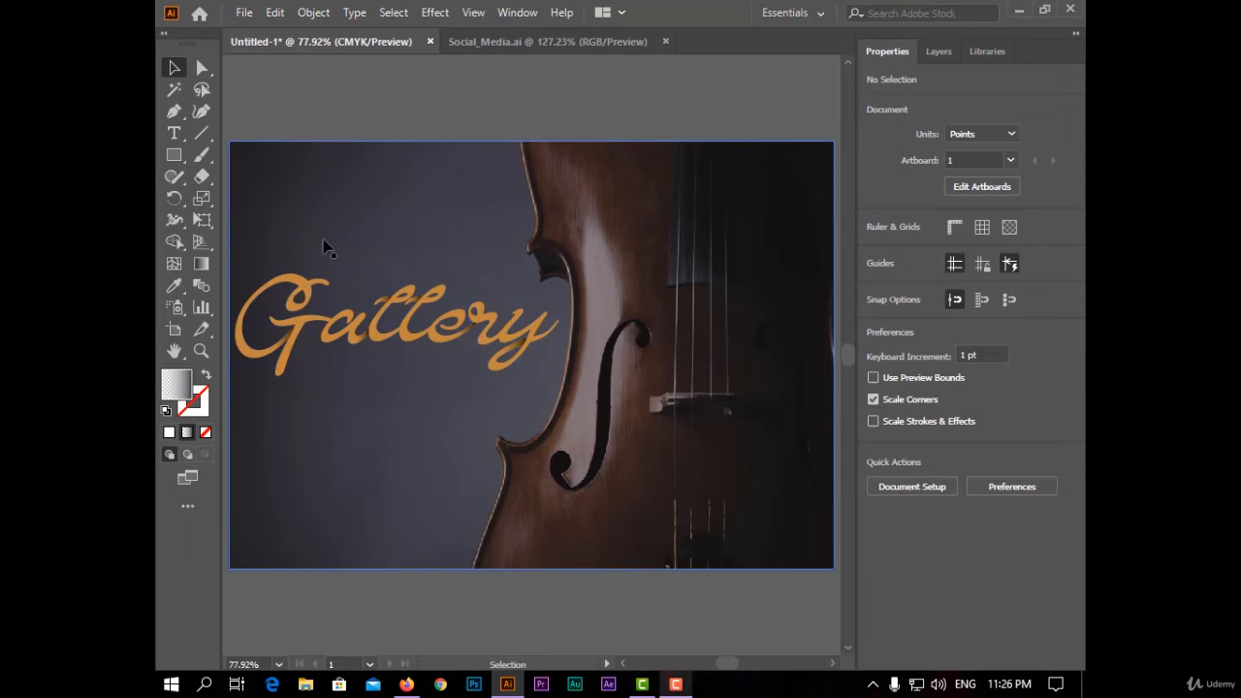
key("ctrl+1")
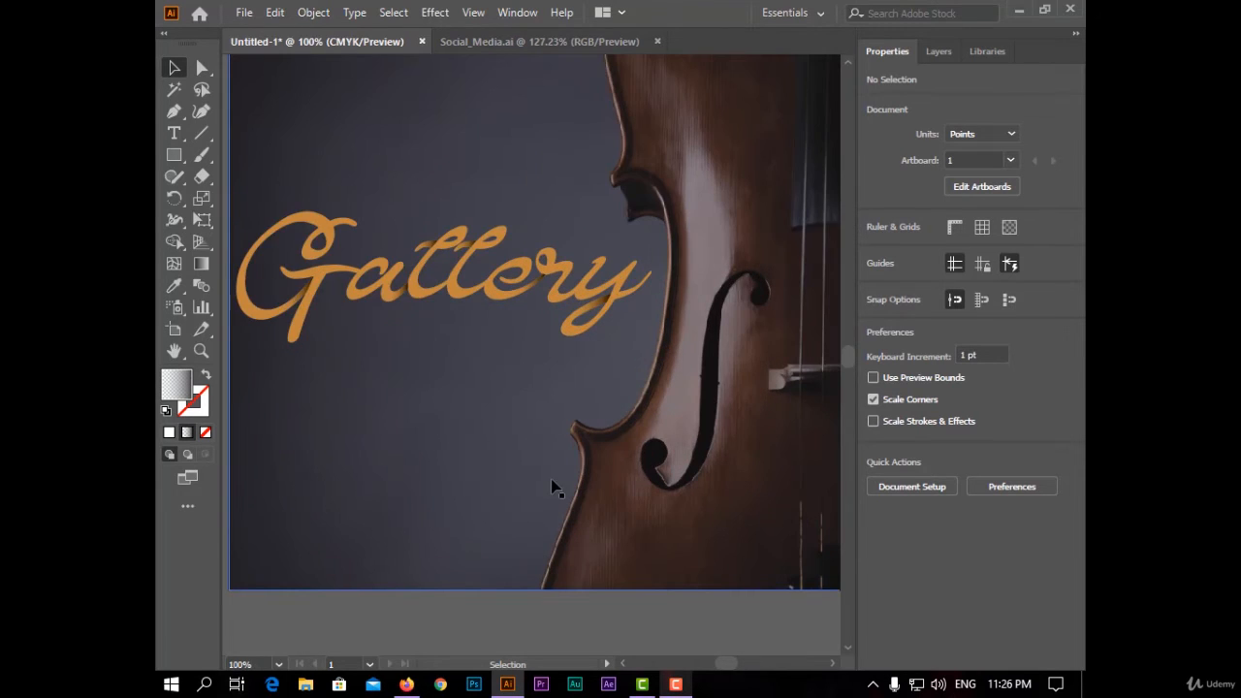
scroll(551, 485, "down", 1)
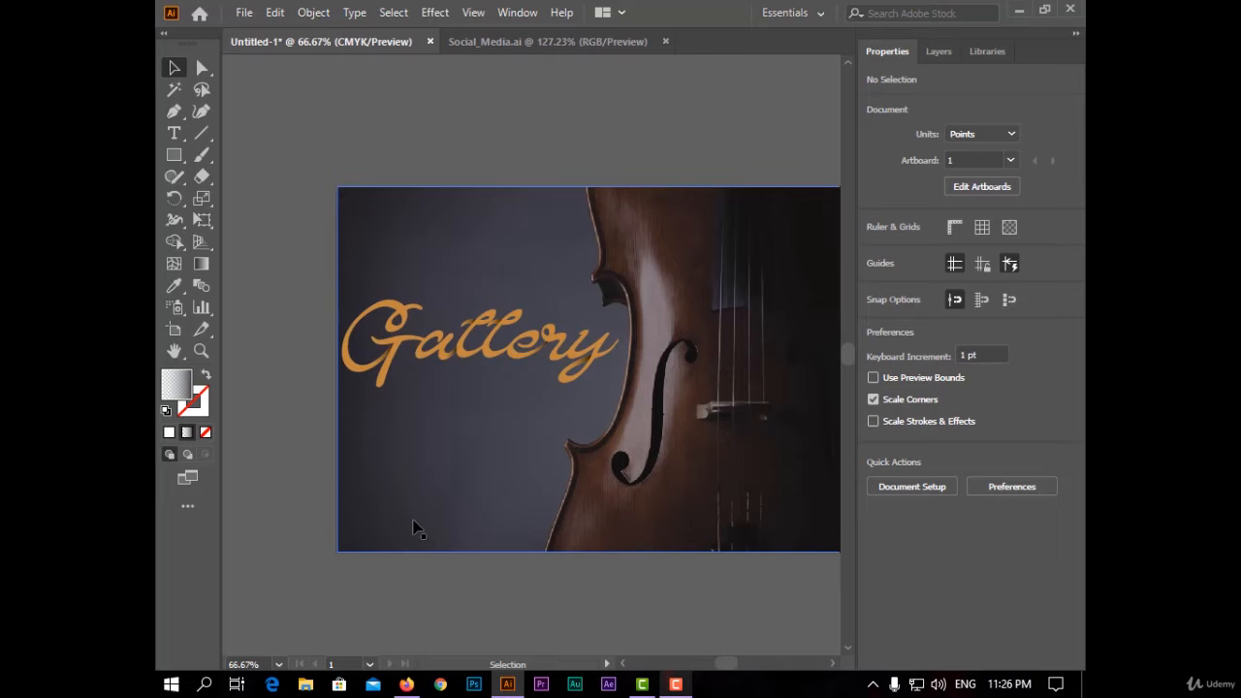
scroll(412, 528, "up", 1)
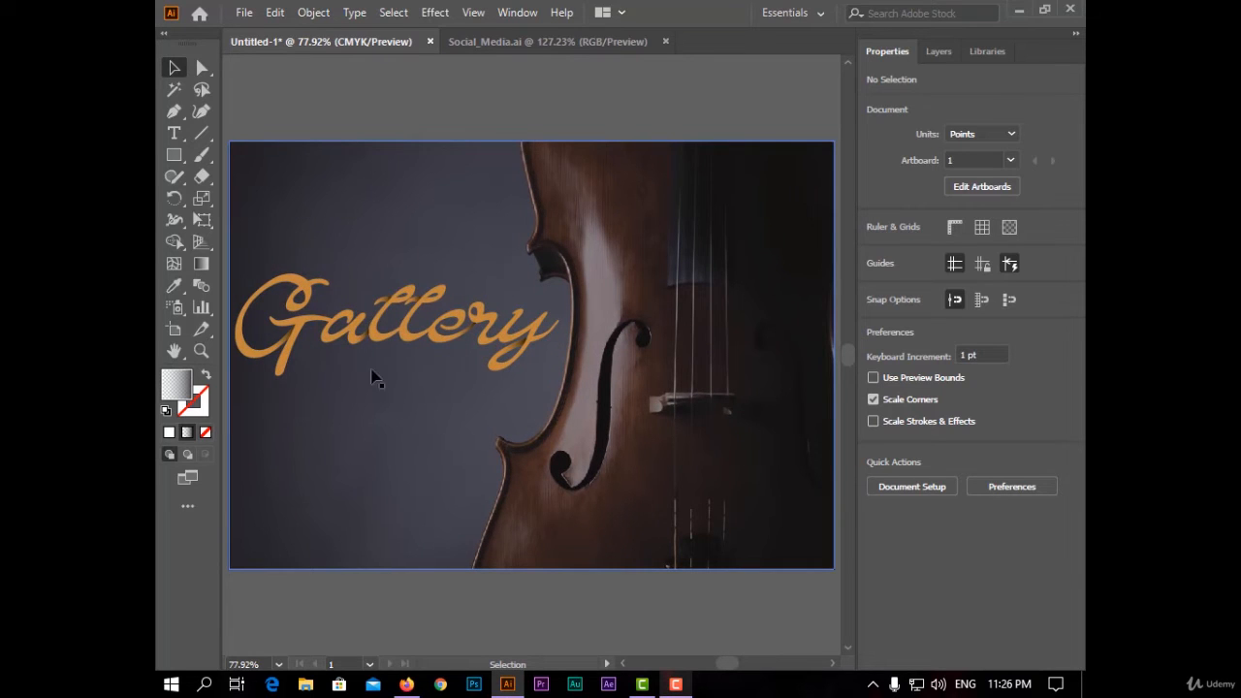
- Draw a text area below the logo with the Type tool and remove its placeholder text
left_click(173, 136)
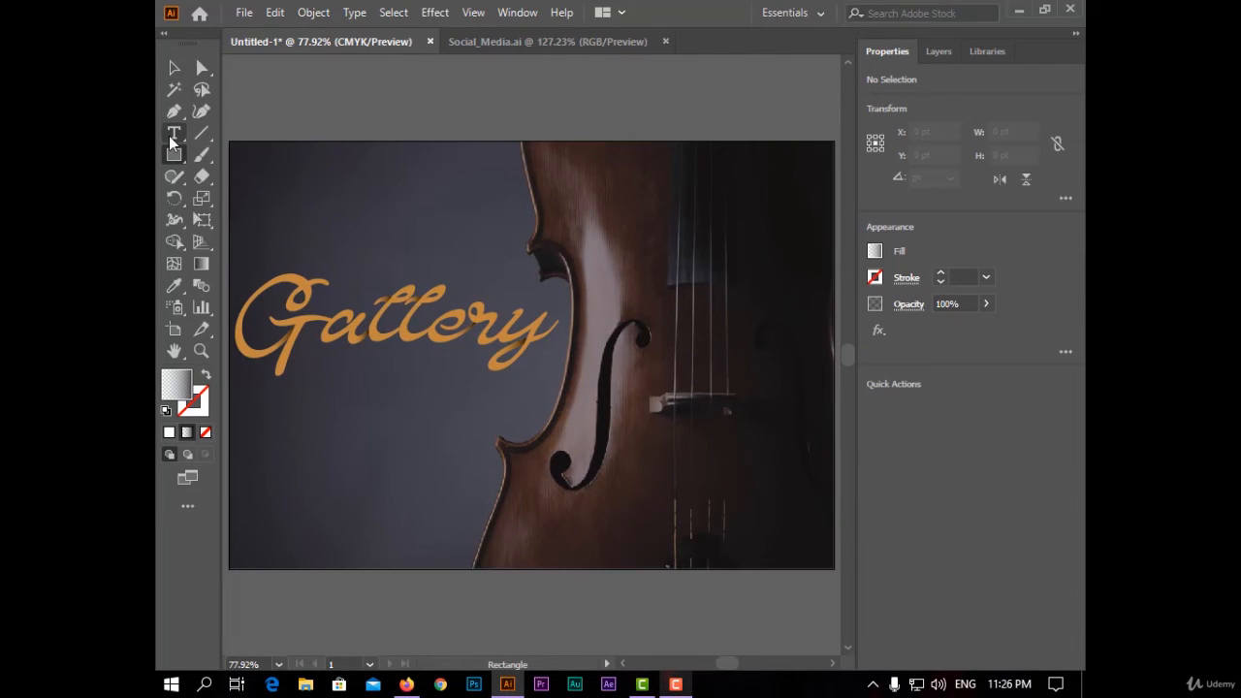
left_click_drag(334, 361, 470, 393)
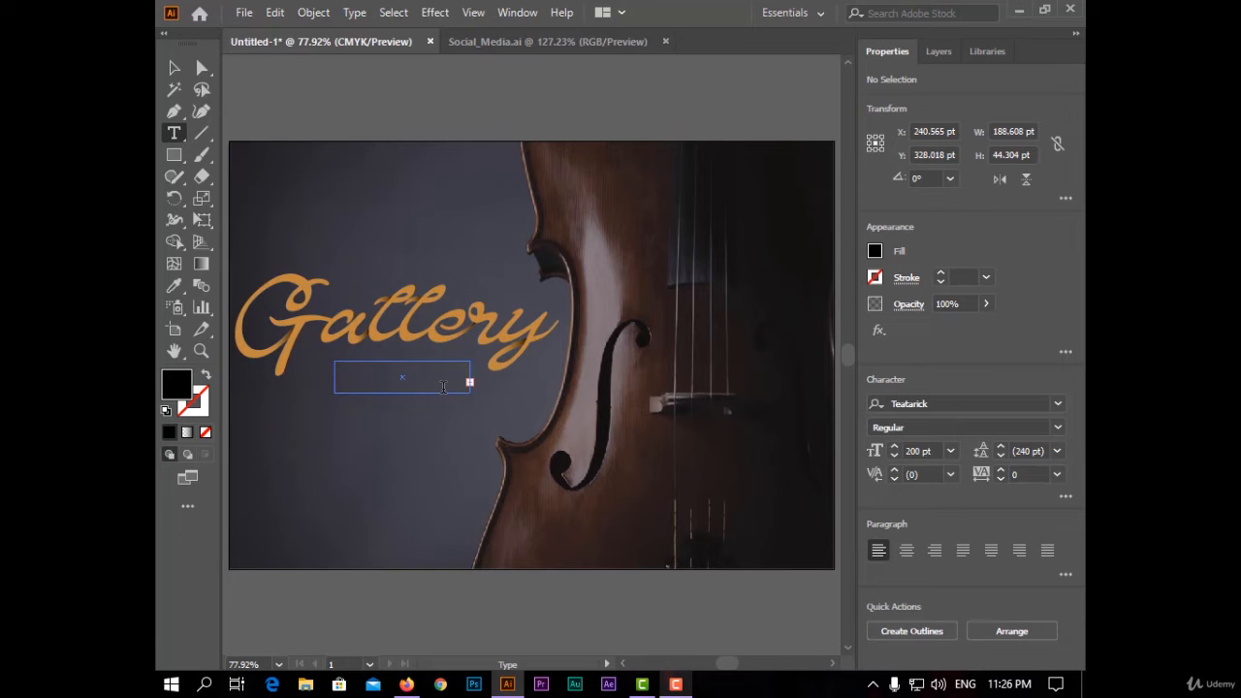
key("Escape")
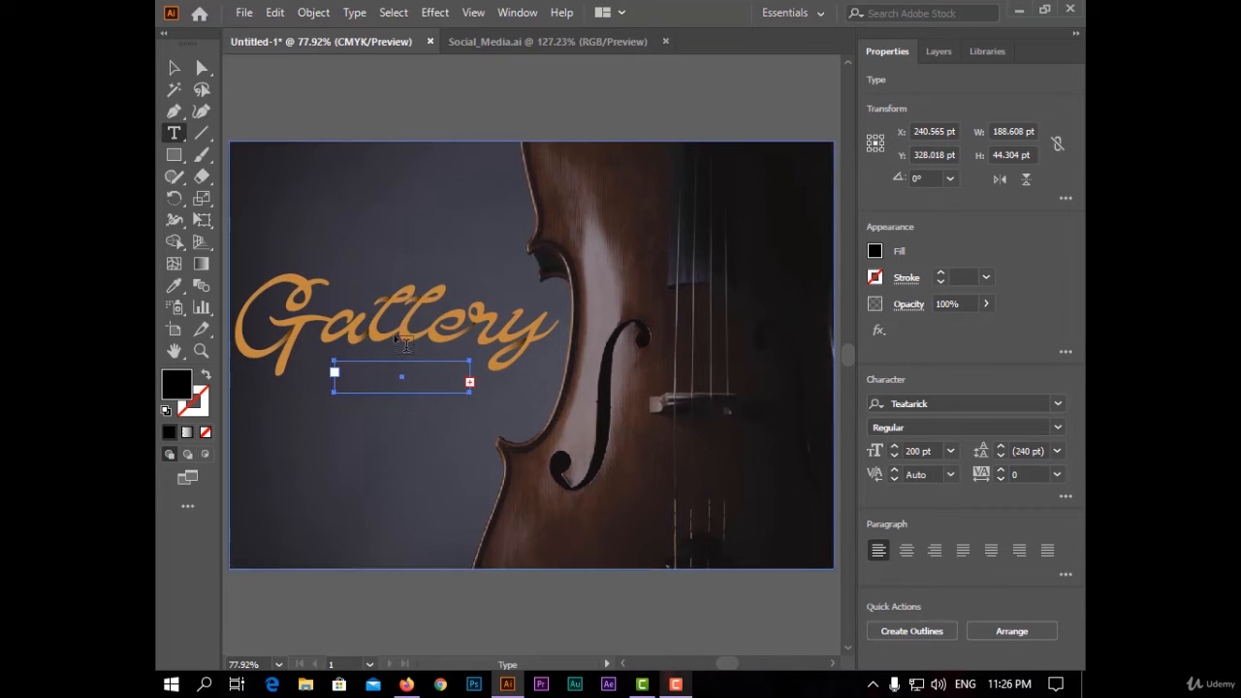
key("ctrl+z")
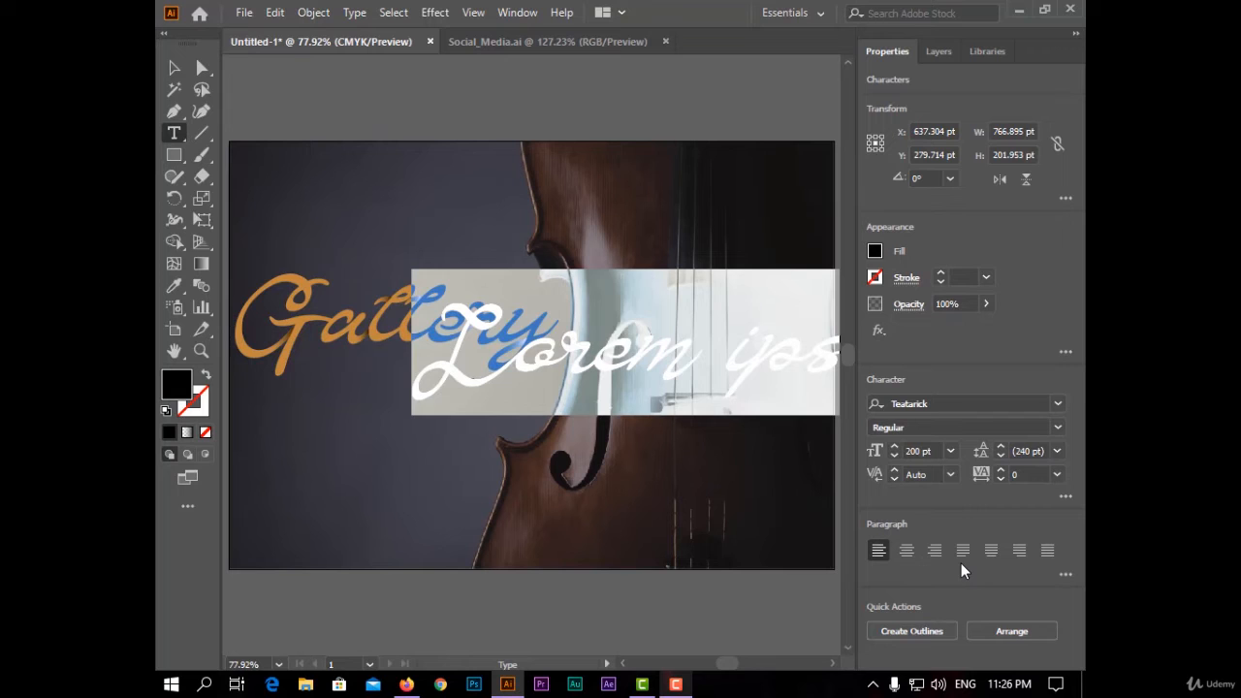
key("ctrl+z")
- Set the text area's font size to 12 pt
left_click(951, 451)
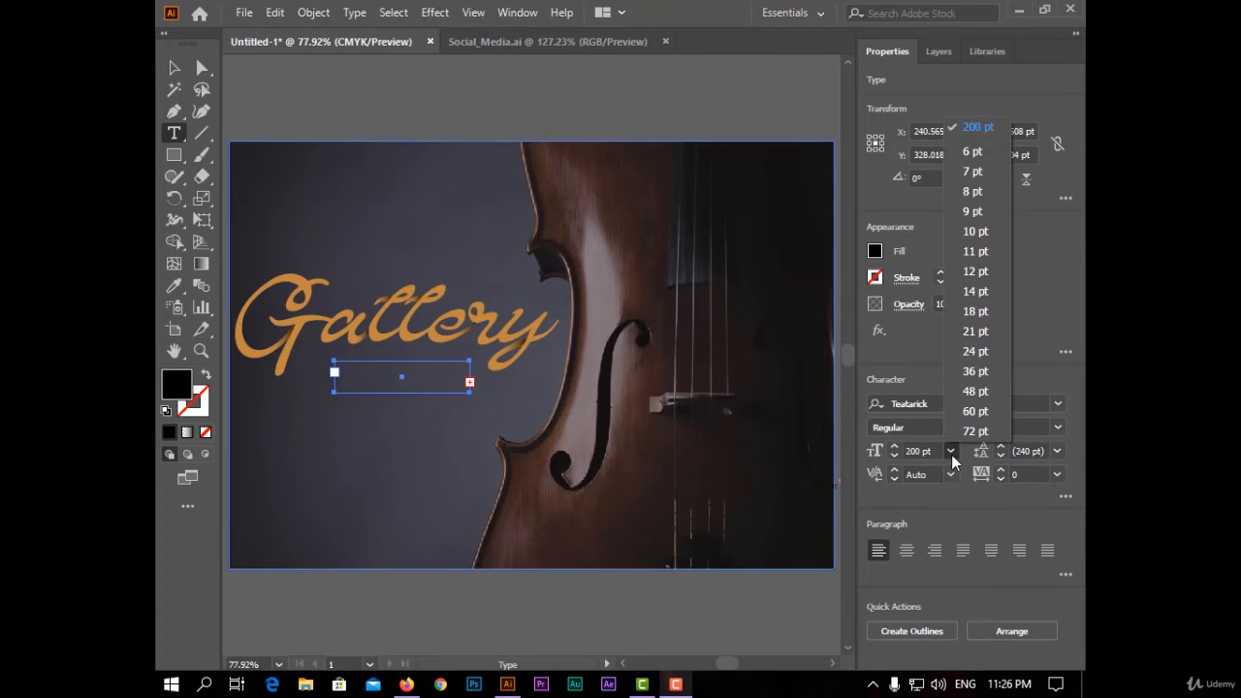
left_click(977, 212)
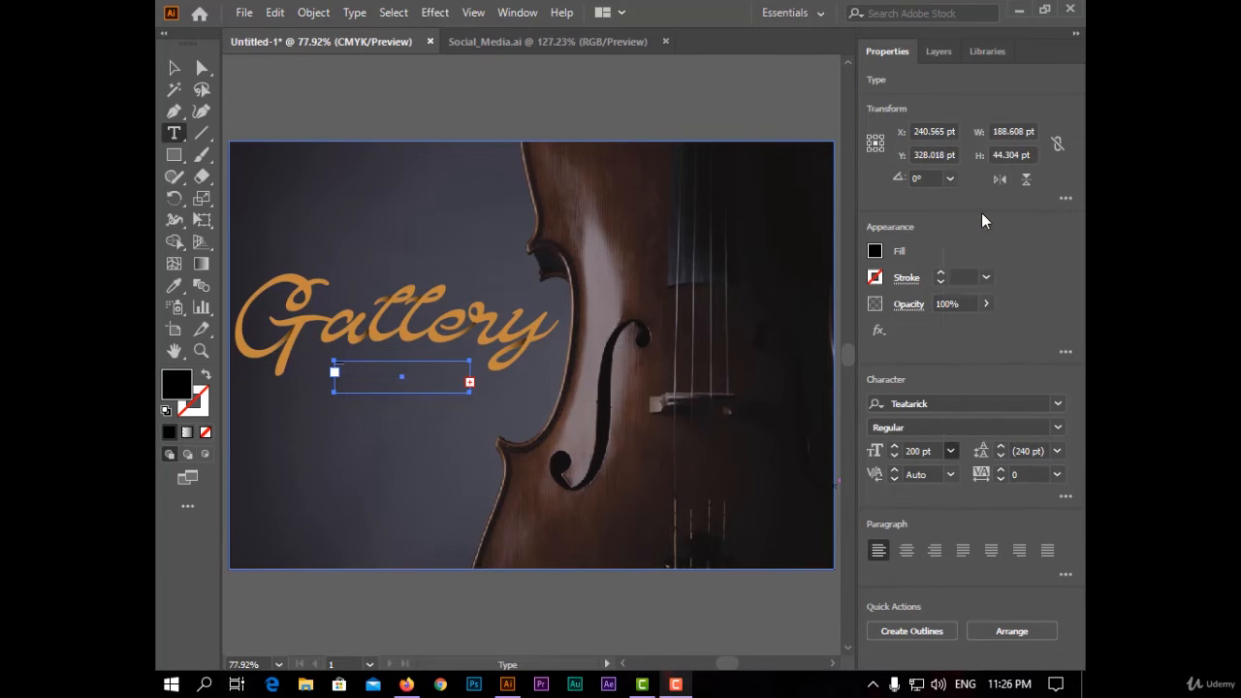
left_click(164, 64)
left_click(950, 450)
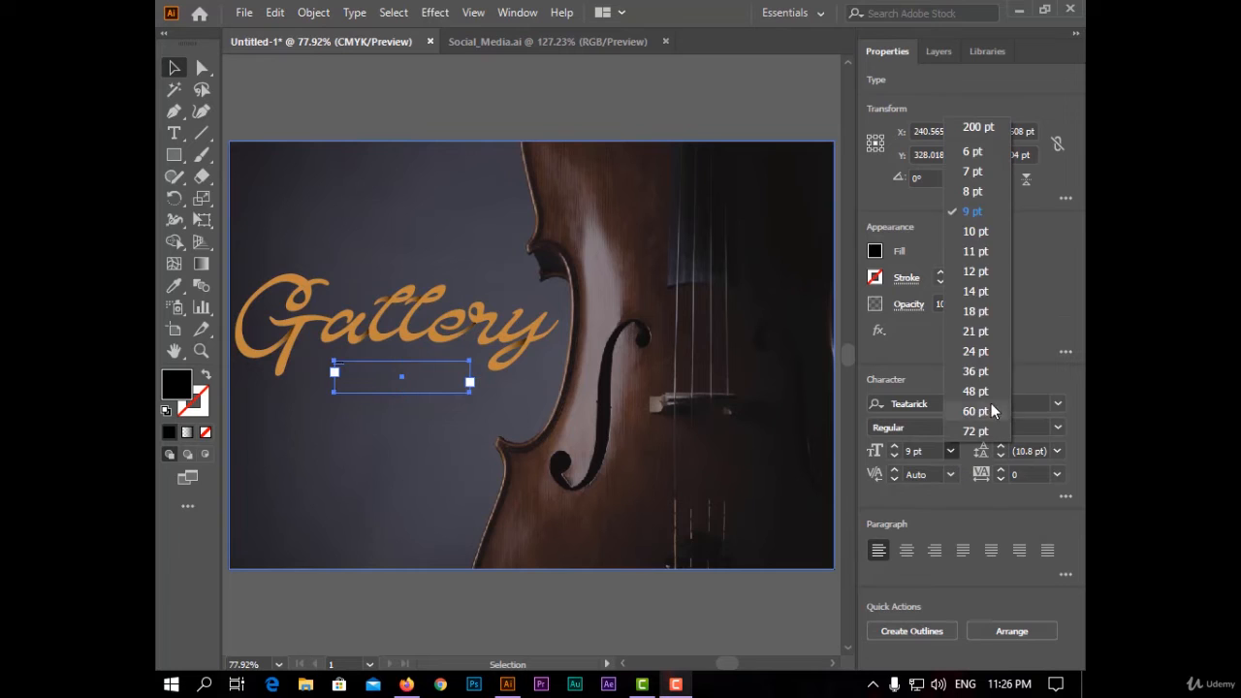
left_click(991, 272)
- Enter the word Shop into the text area below the logo
left_click(389, 383)
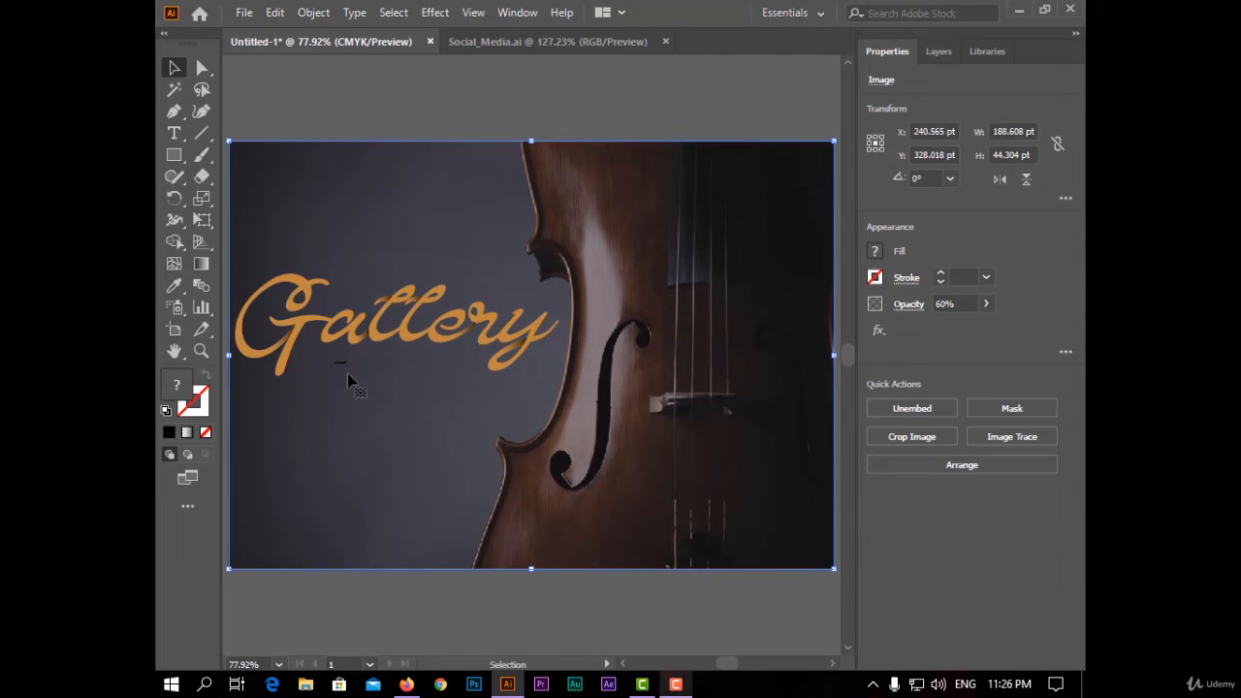
left_click(175, 133)
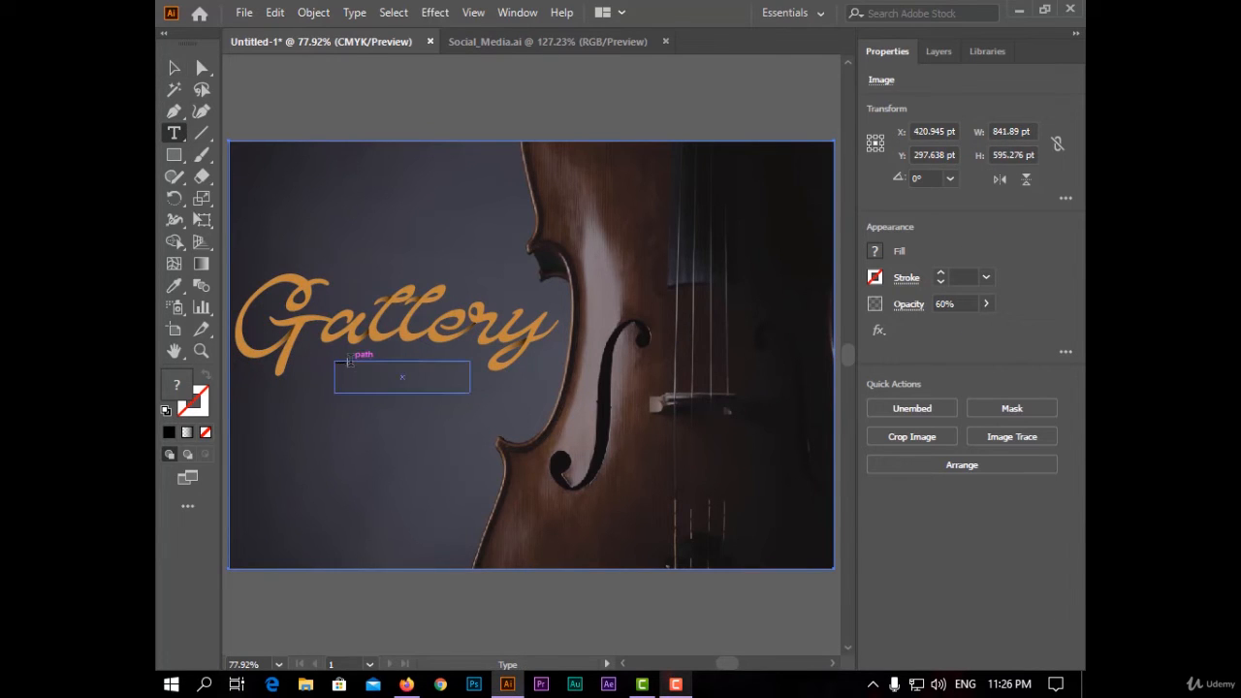
left_click(348, 362)
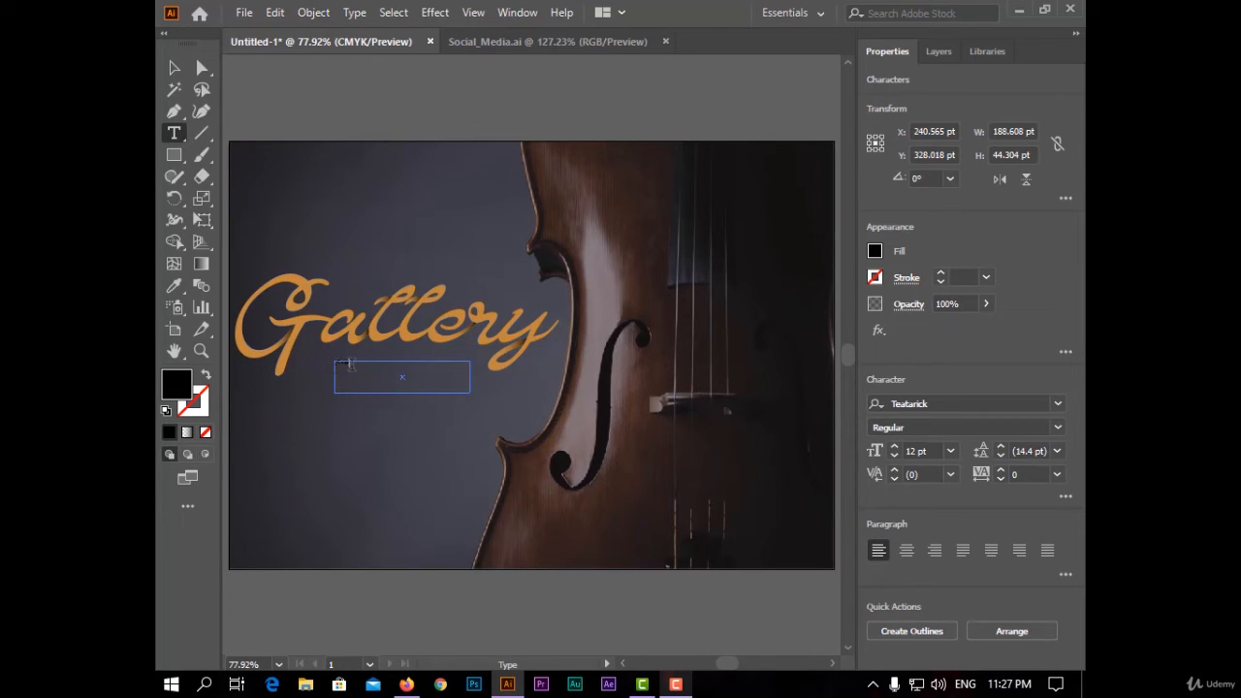
left_click(174, 67)
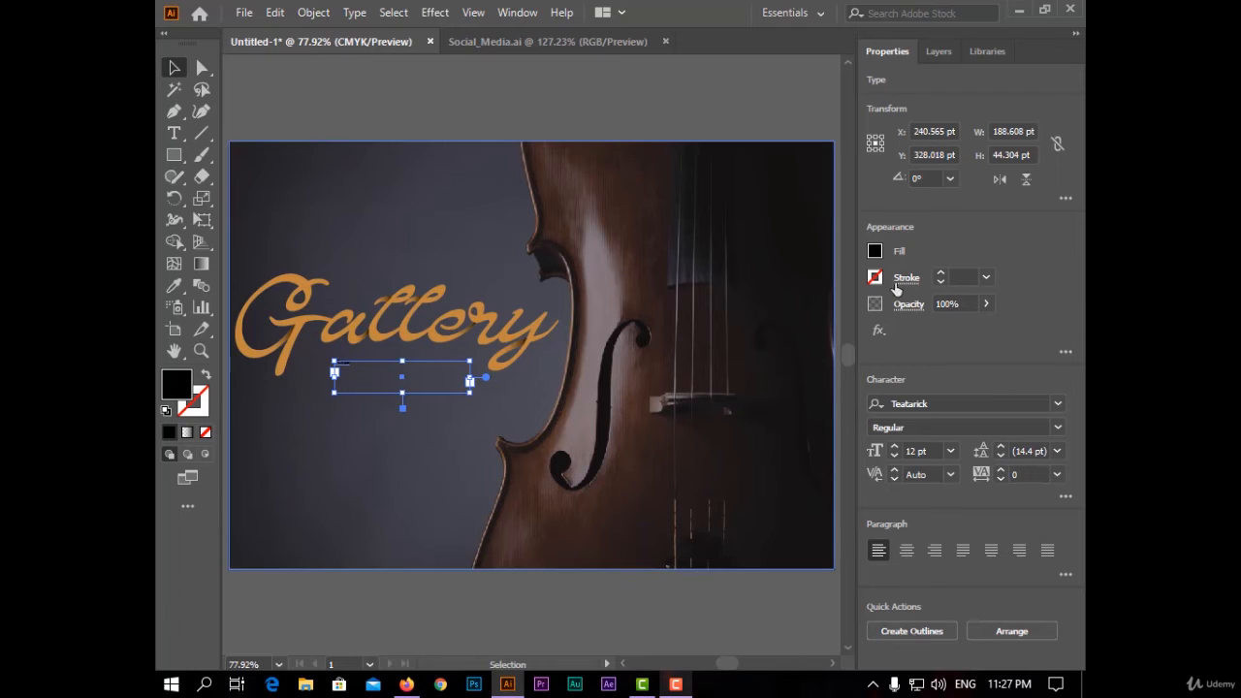
- Set the Shop text's fill to white and increase its font size to 53 pt
left_click(875, 249)
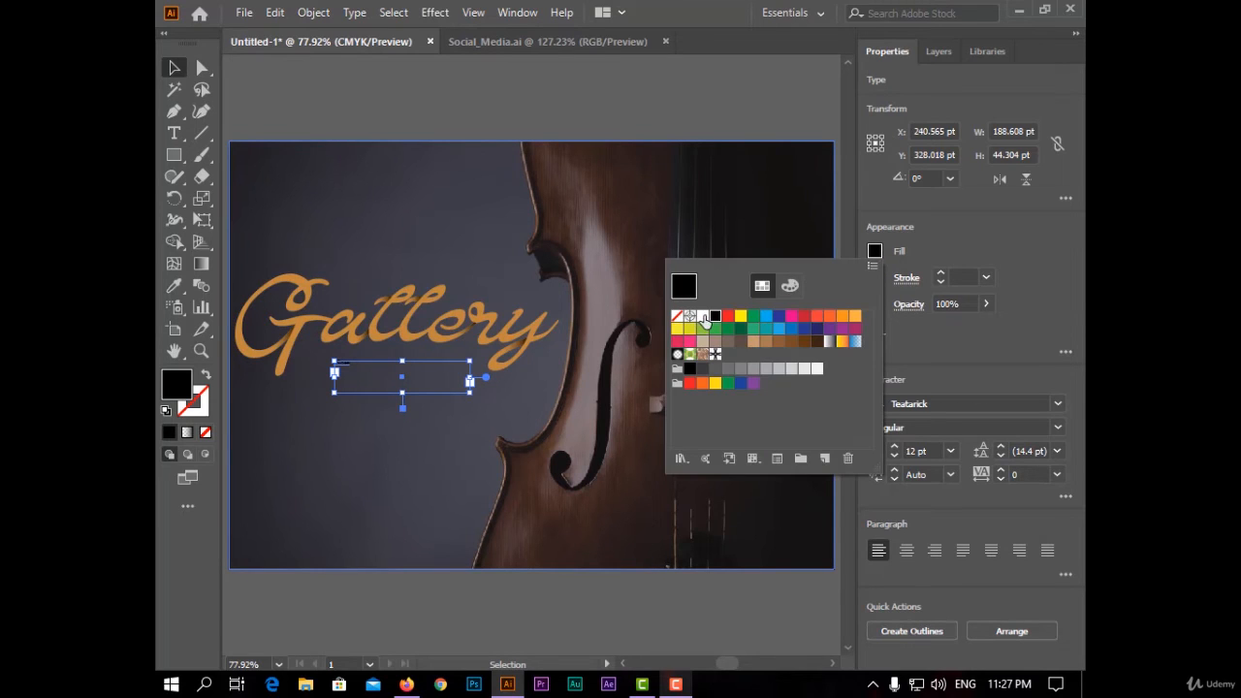
left_click(702, 317)
left_click(897, 451)
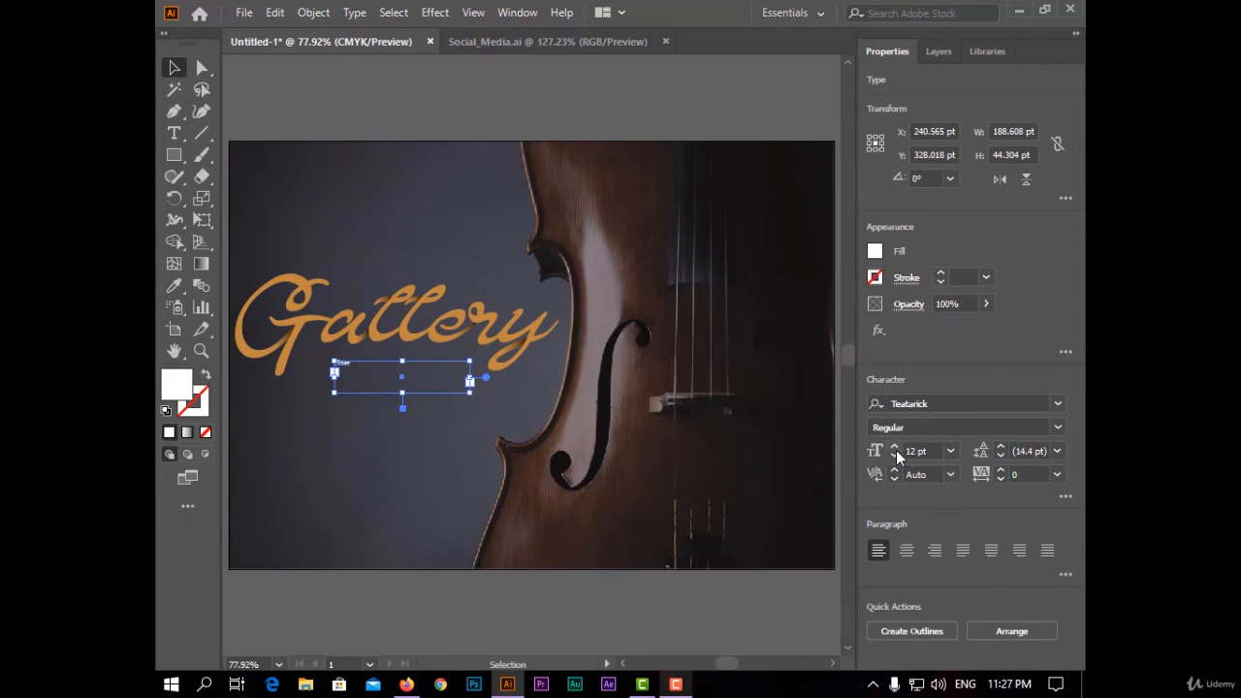
left_click_drag(896, 451, 896, 449)
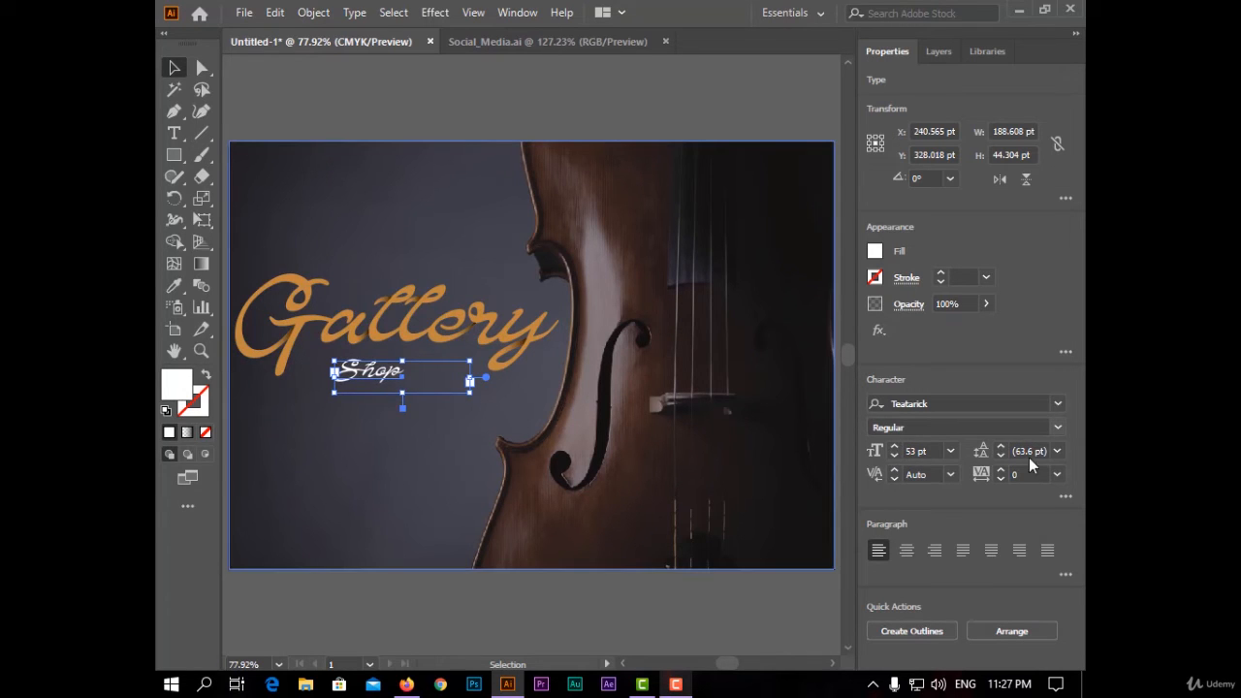
- Change the Shop text's font to Myriad Pro
left_click(1057, 404)
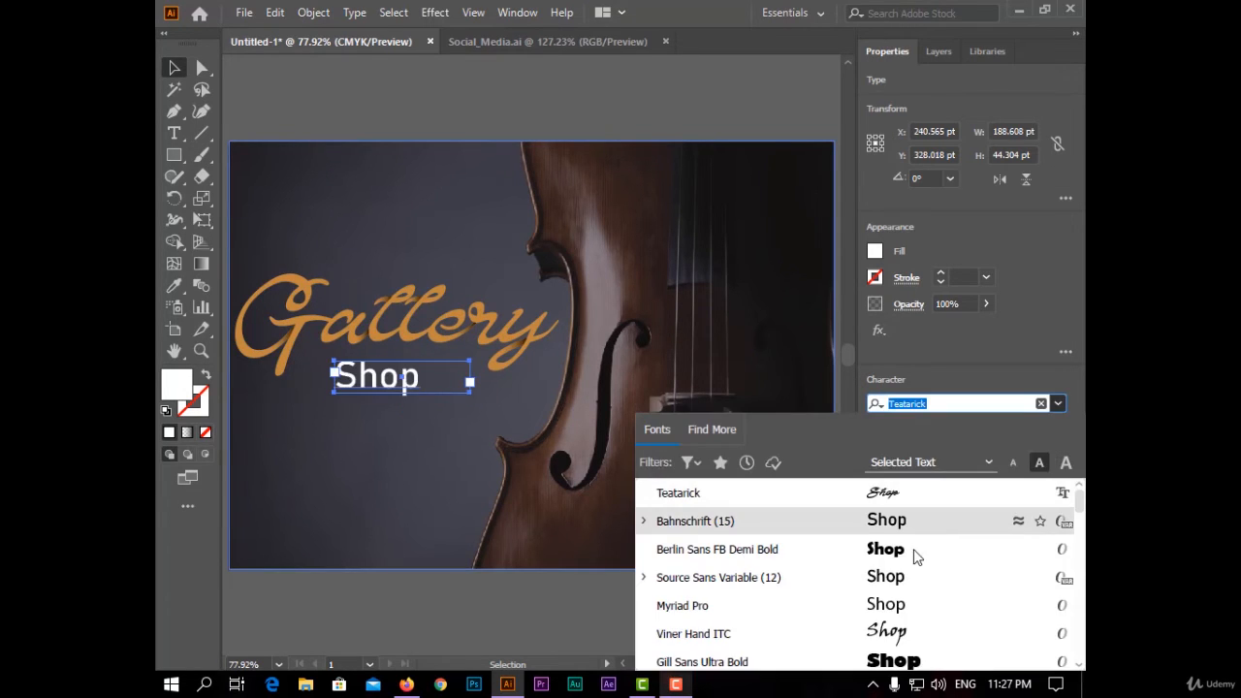
left_click(926, 606)
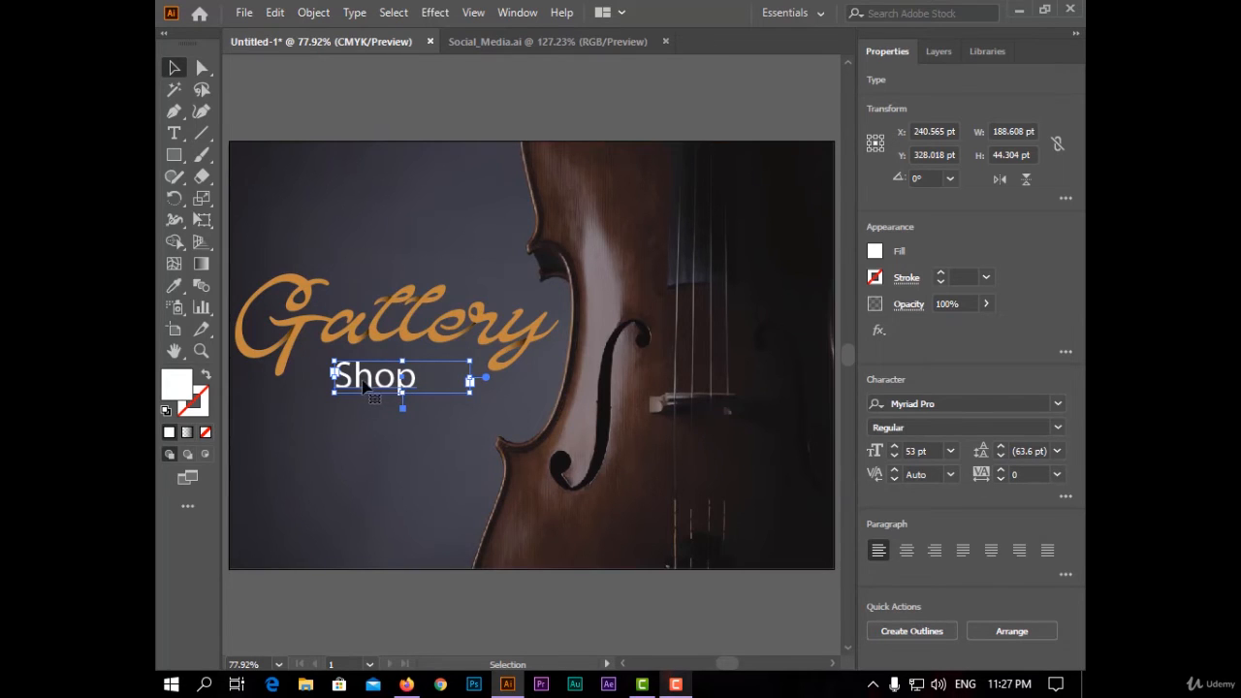
- Set the Shop text's tracking to 250
left_click(1059, 474)
left_click(1059, 457)
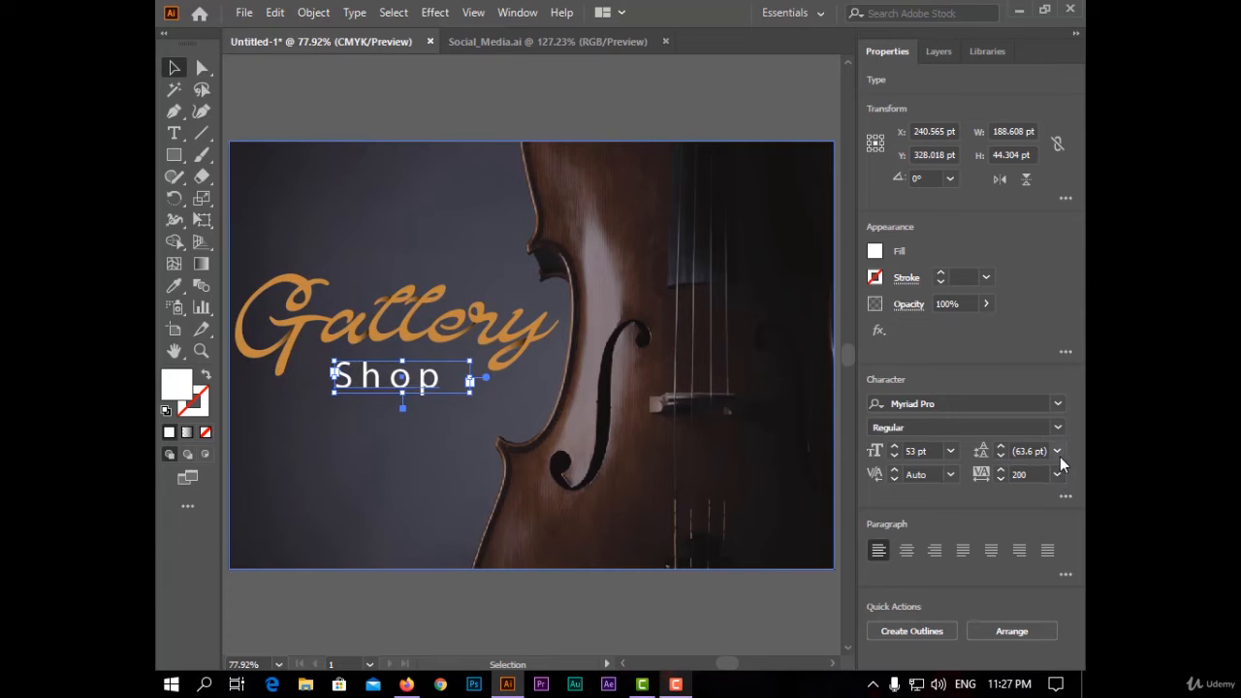
left_click(1029, 474)
type("200")
key("BackSpace")
key("BackSpace")
type("5")
key("Return")
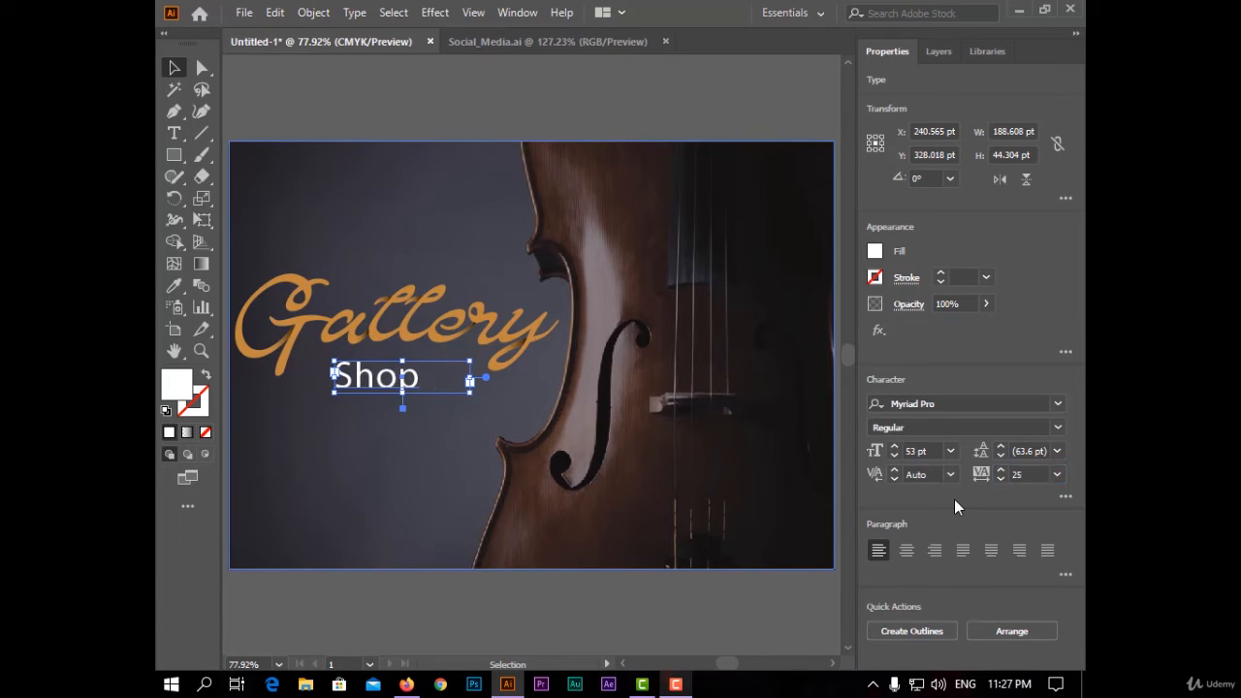
left_click(1041, 468)
type("0")
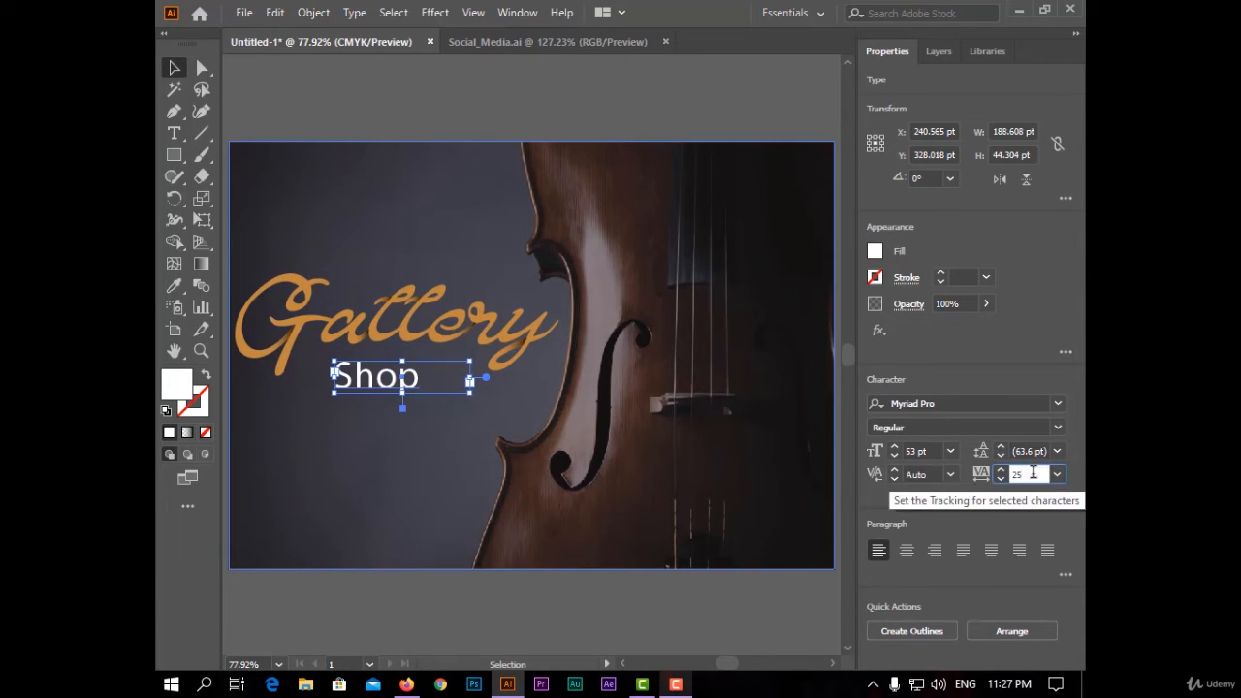
key("Return")
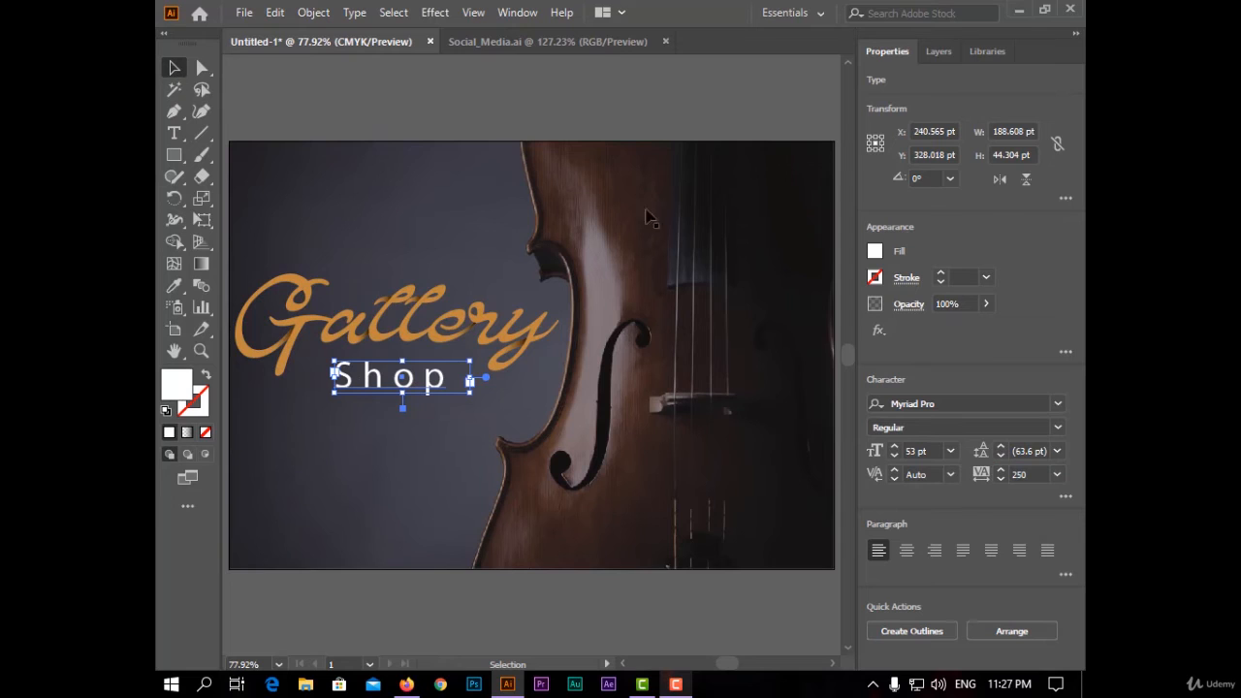
- Reduce the Shop text's font size to 41 pt and deselect it
left_click(894, 456)
left_click(894, 455)
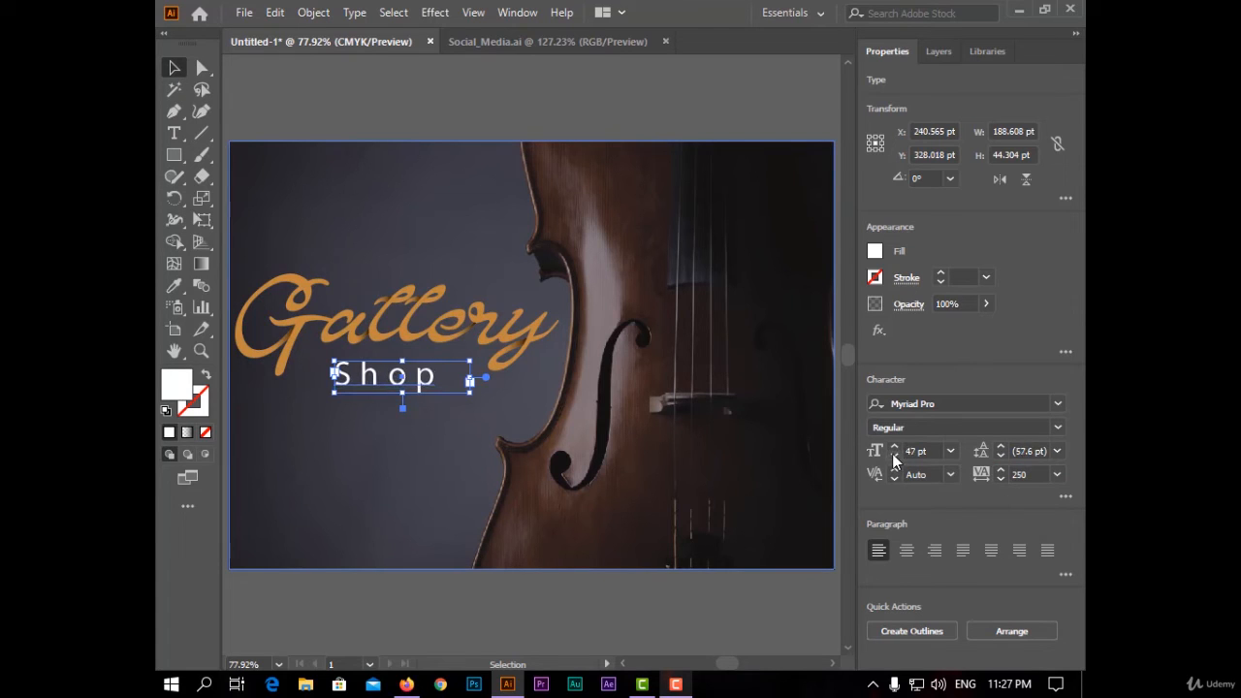
left_click(894, 456)
left_click(894, 456)
left_click(701, 134)
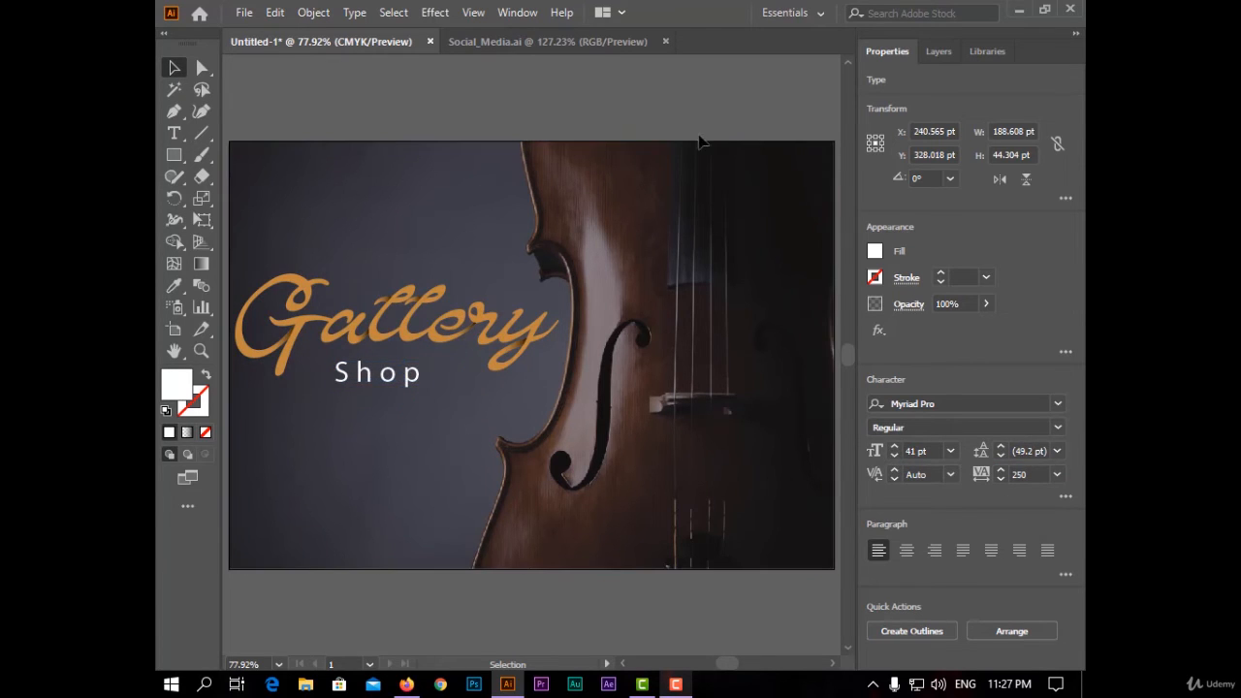
- Change the Shop text's case to uppercase
left_click(418, 386)
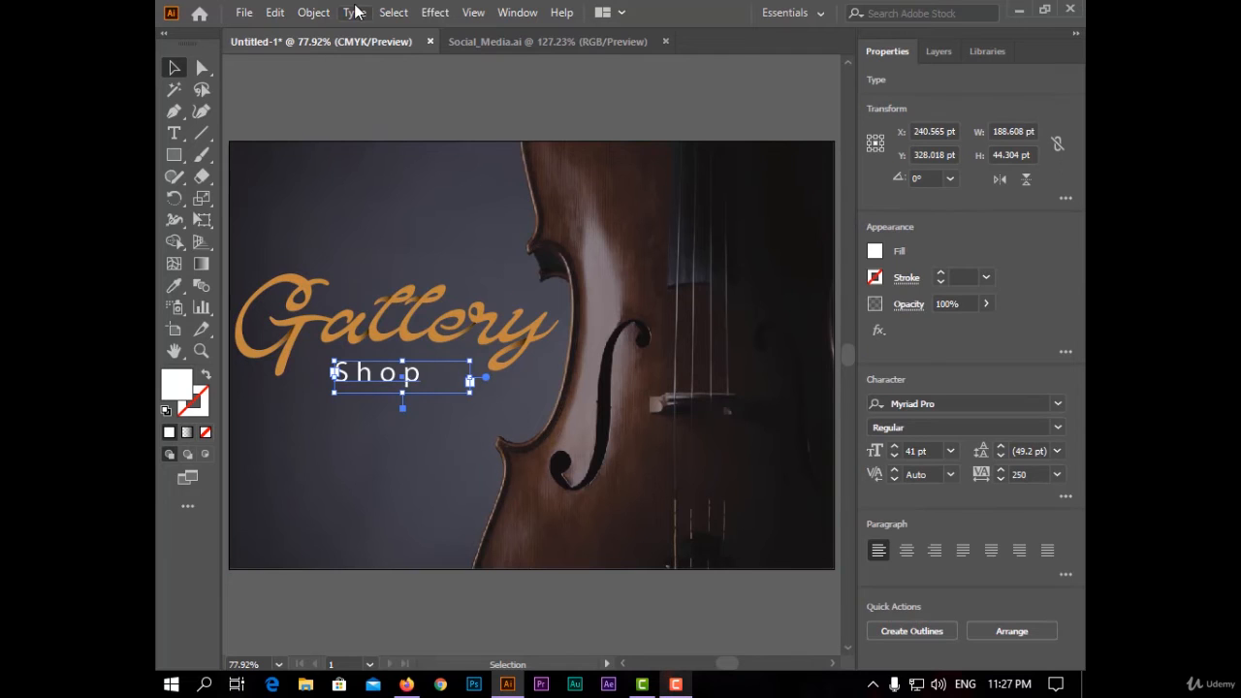
left_click(354, 11)
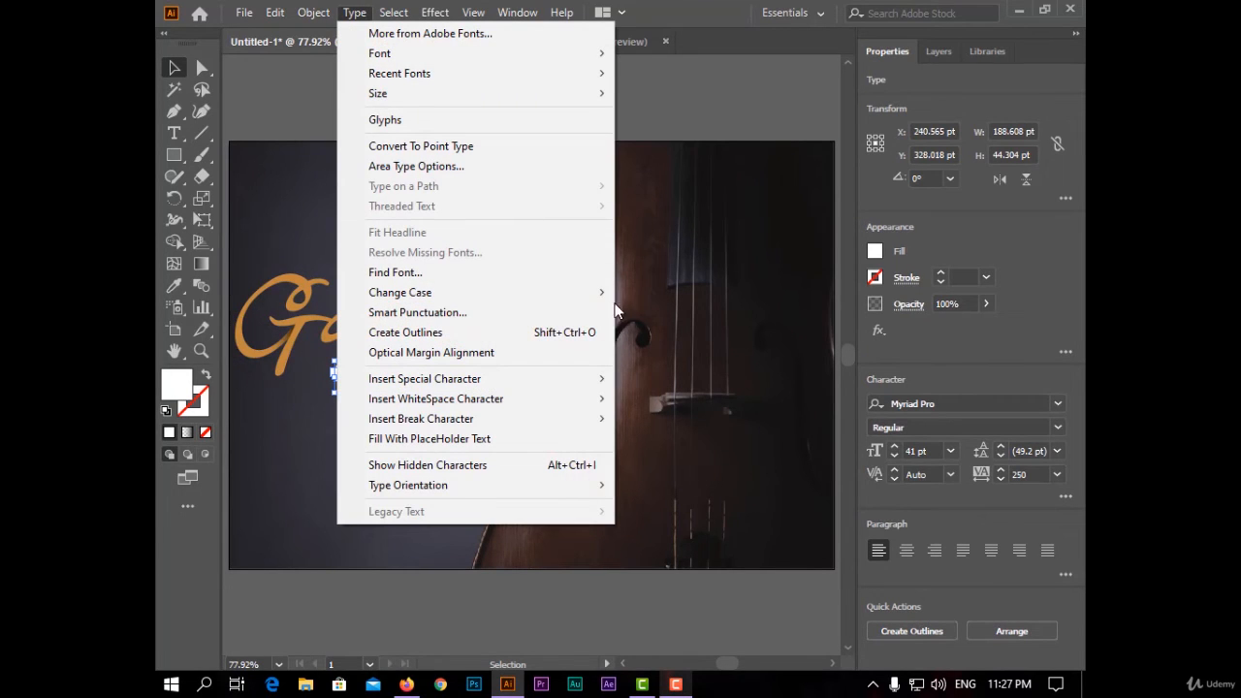
mouse_move(591, 304)
left_click(669, 292)
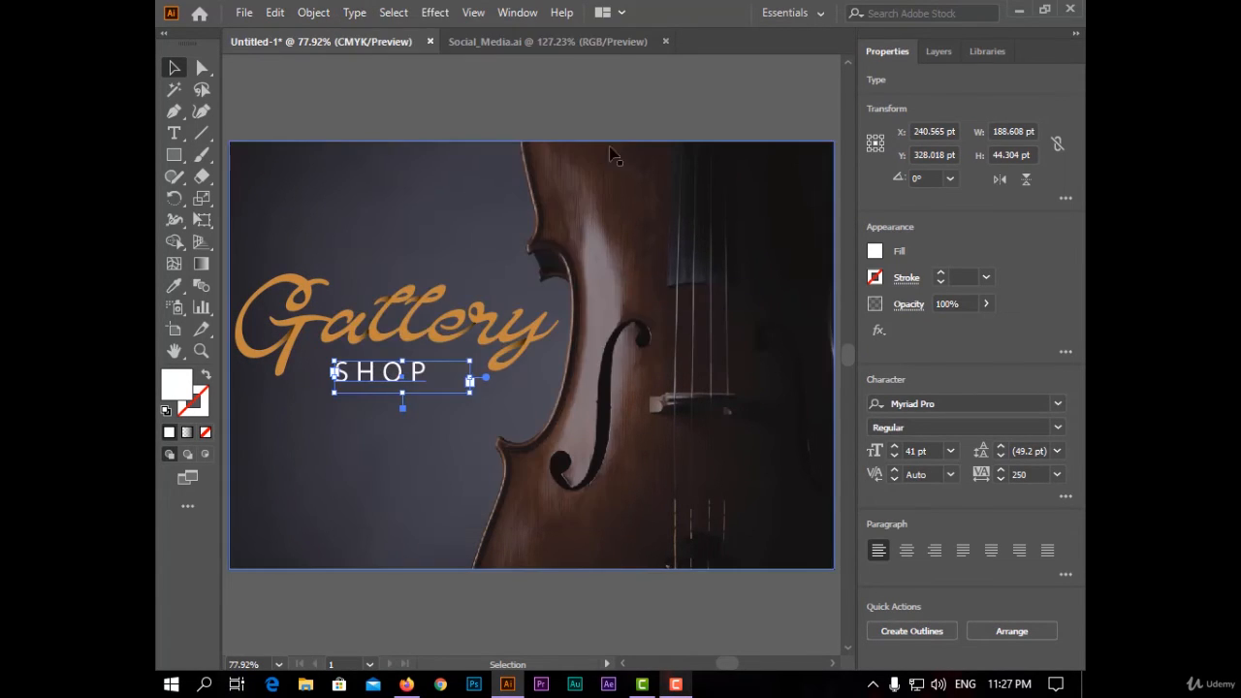
- Nudge the SHOP text slightly to center it under the Gallery logo
left_click(441, 194)
left_click_drag(394, 378, 399, 380)
left_click(476, 108)
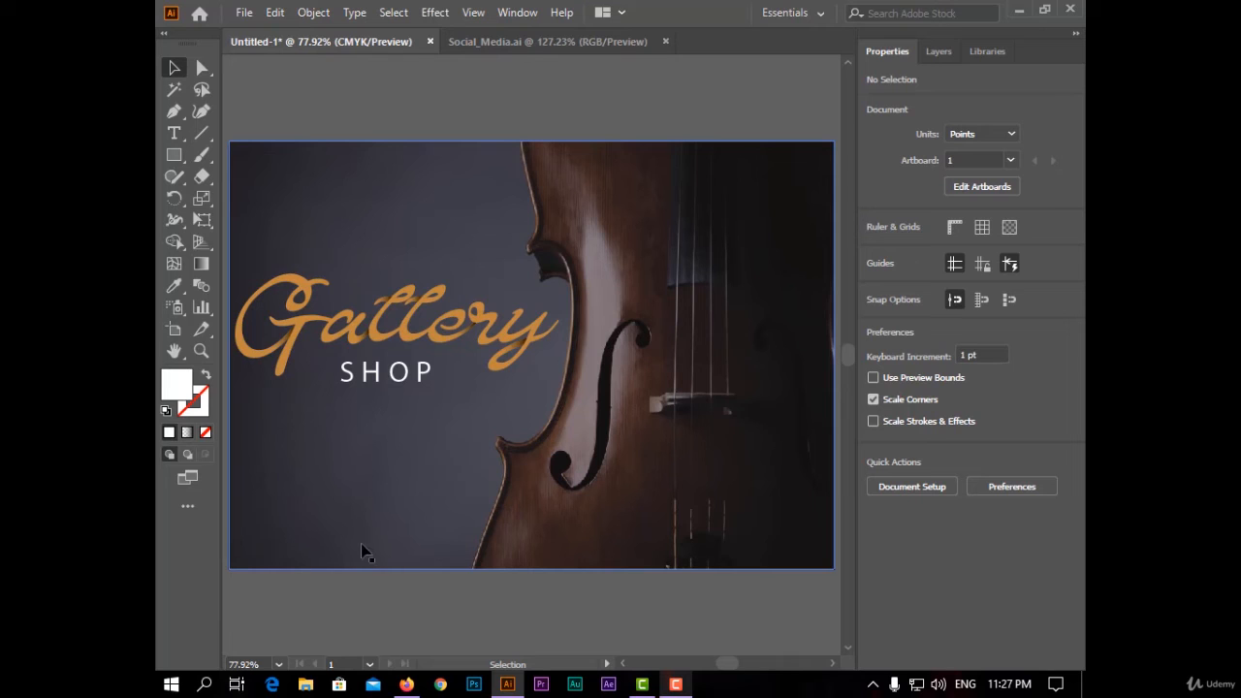
- Bring the YouTube icon from Social_Media.ai into the artwork and place it in the lower-left corner
left_click(526, 44)
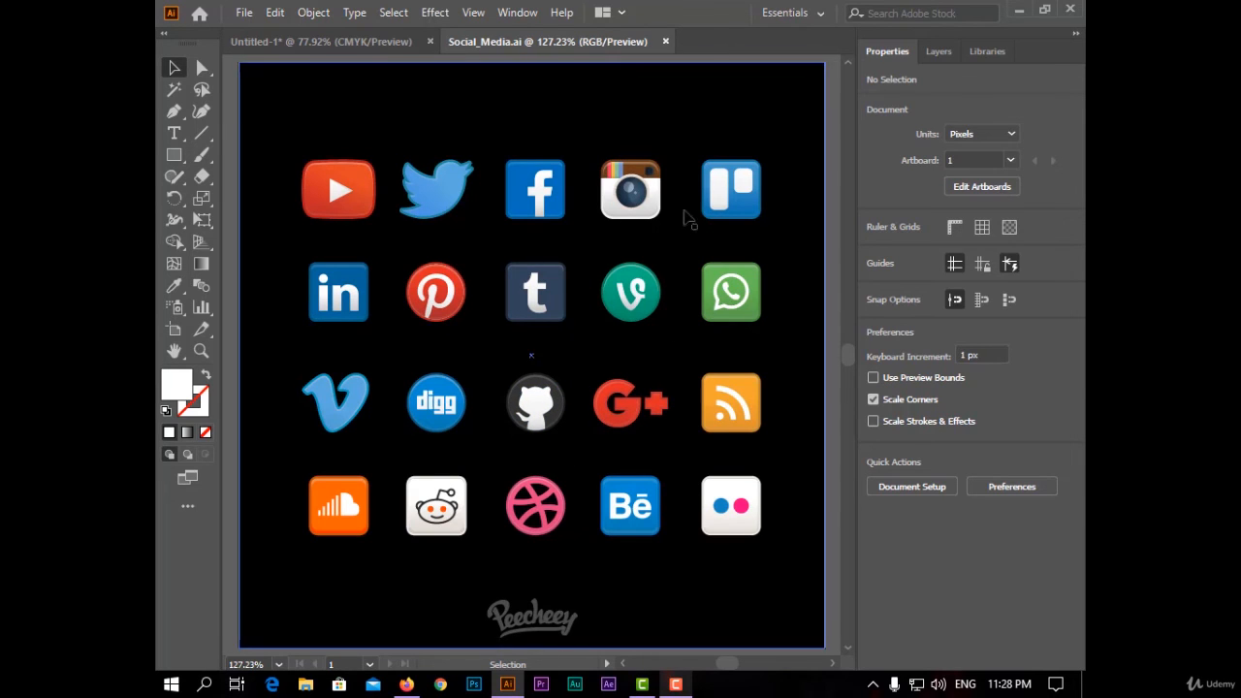
left_click_drag(545, 106, 944, 151)
left_click(349, 187)
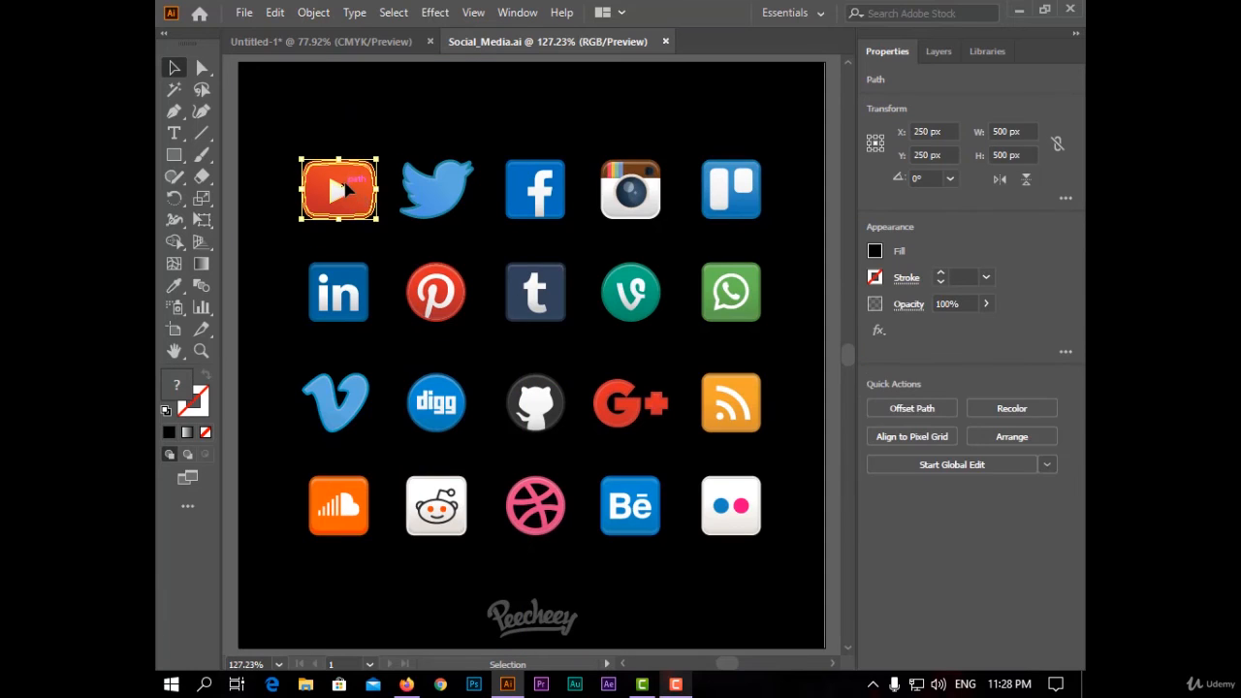
left_click_drag(363, 191, 354, 82)
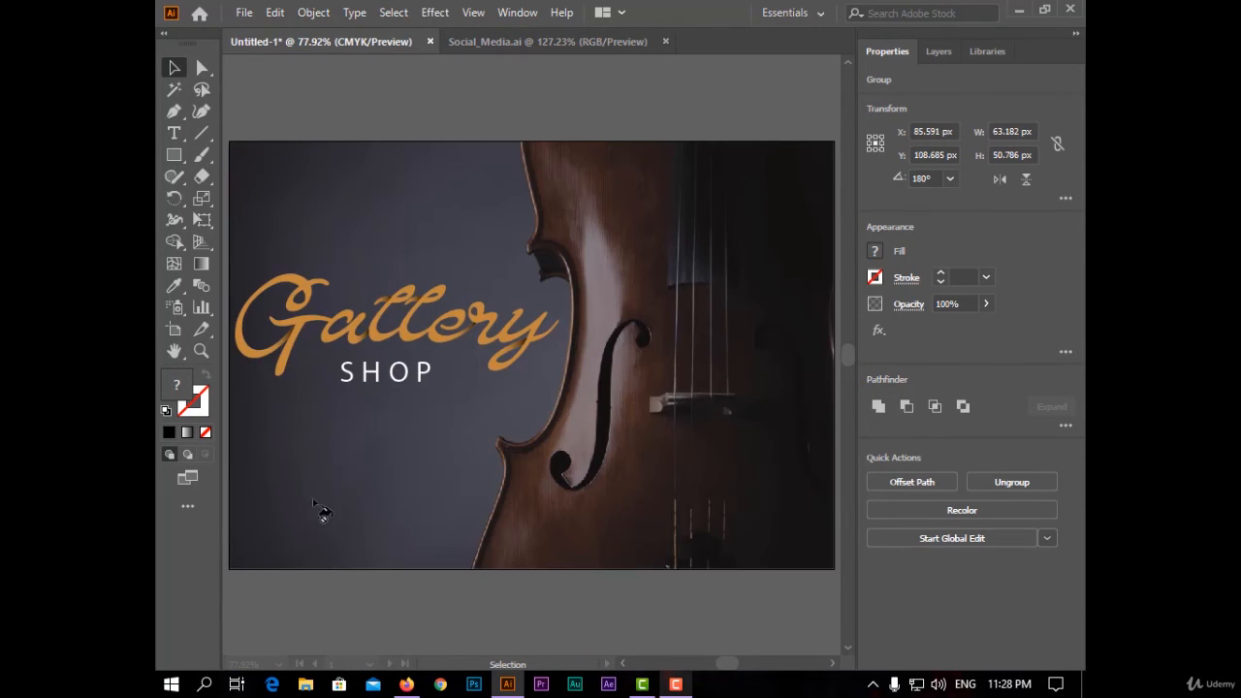
left_click_drag(320, 512, 275, 541)
left_click(335, 629)
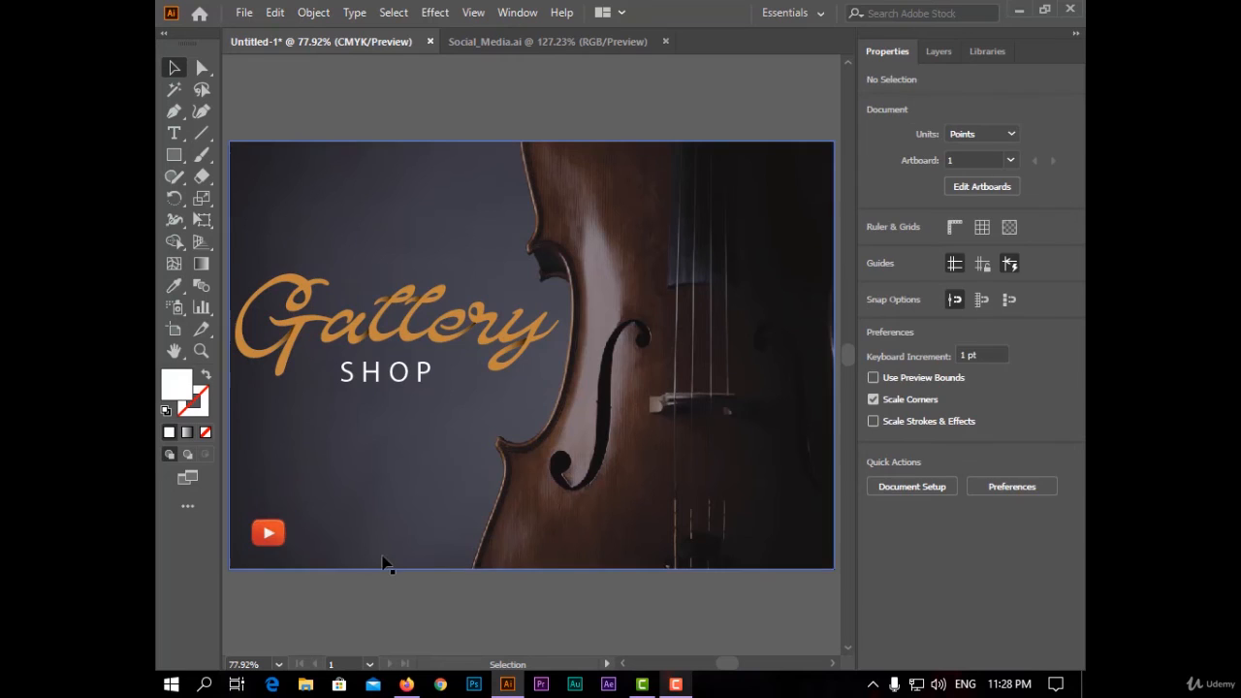
- Draw a text area beside the YouTube icon and type Gallery Shop
left_click(174, 137)
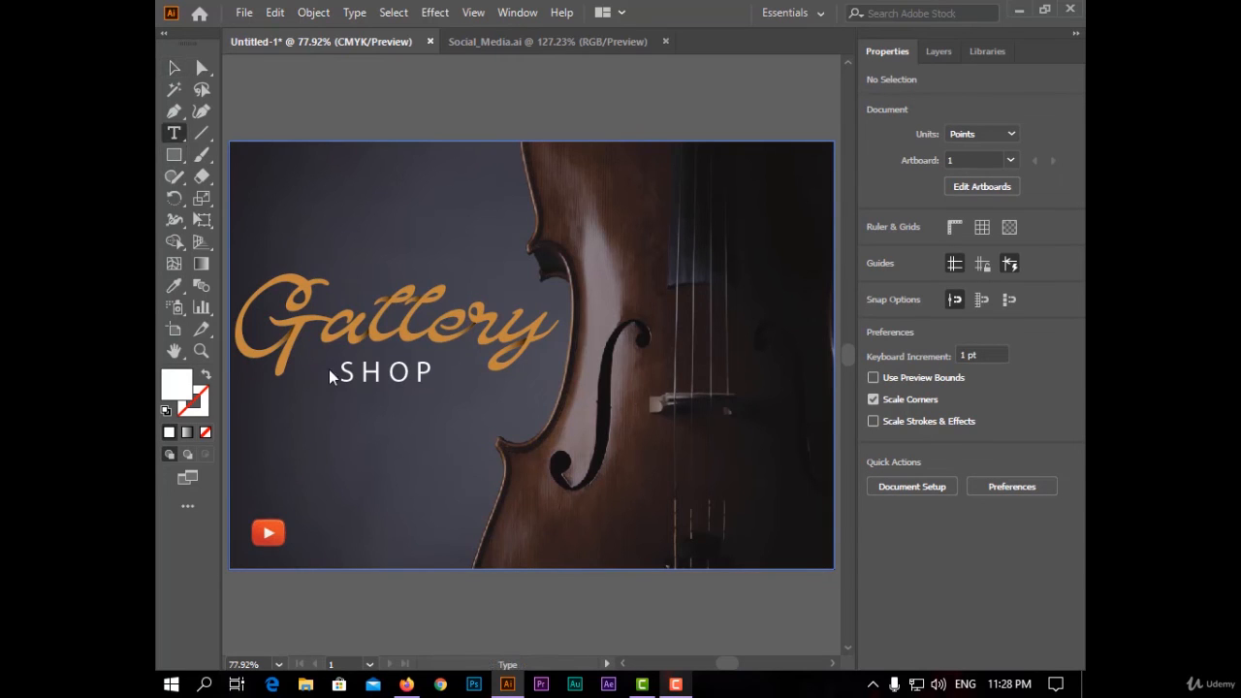
left_click_drag(288, 514, 444, 548)
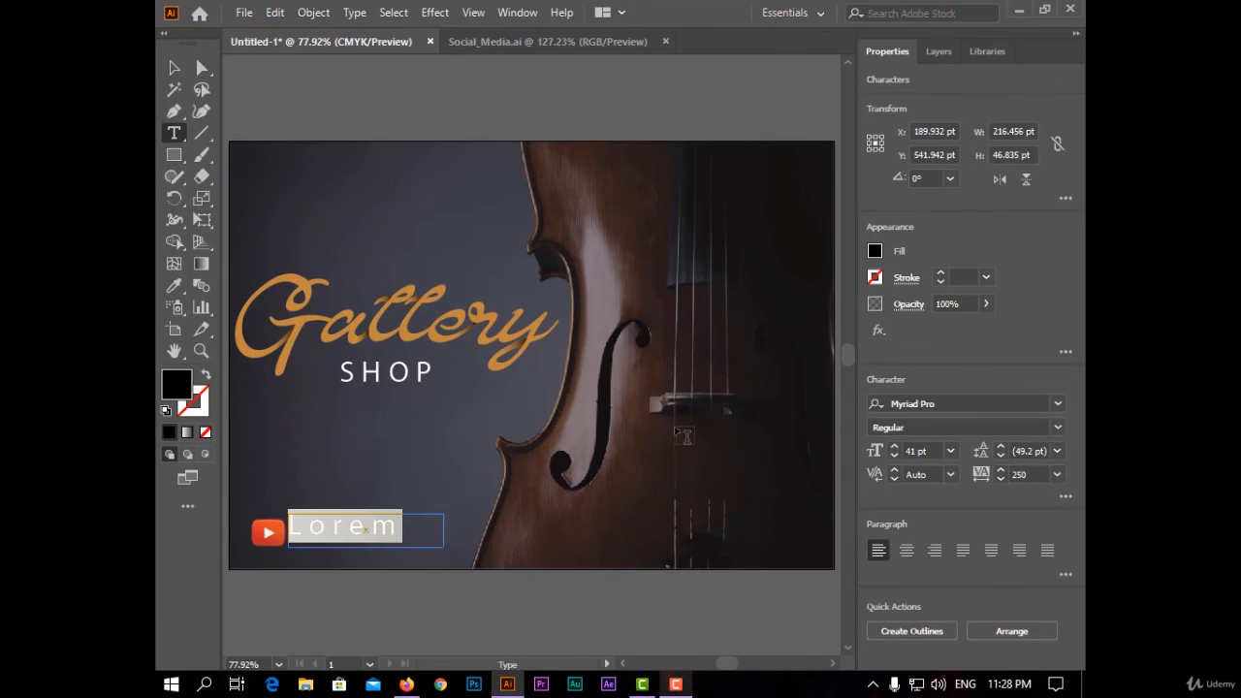
type("Gallery")
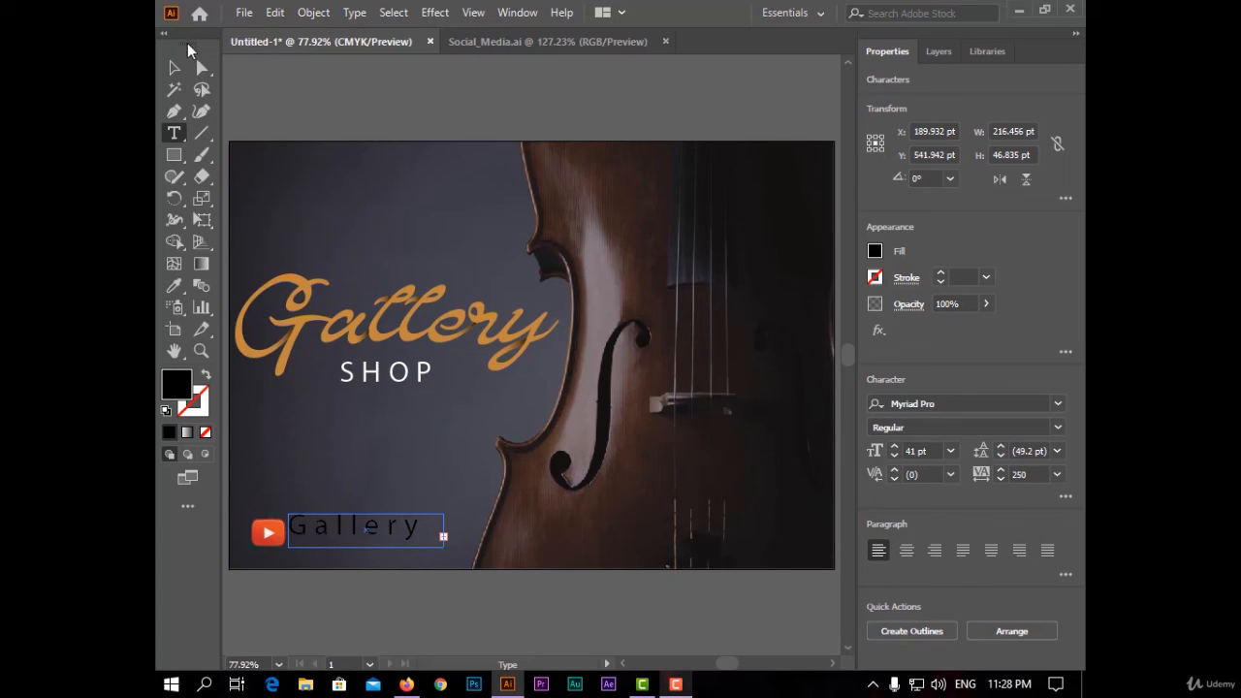
- Set the Gallery Shop text's fill to white and its tracking to 0
left_click(174, 67)
left_click(875, 251)
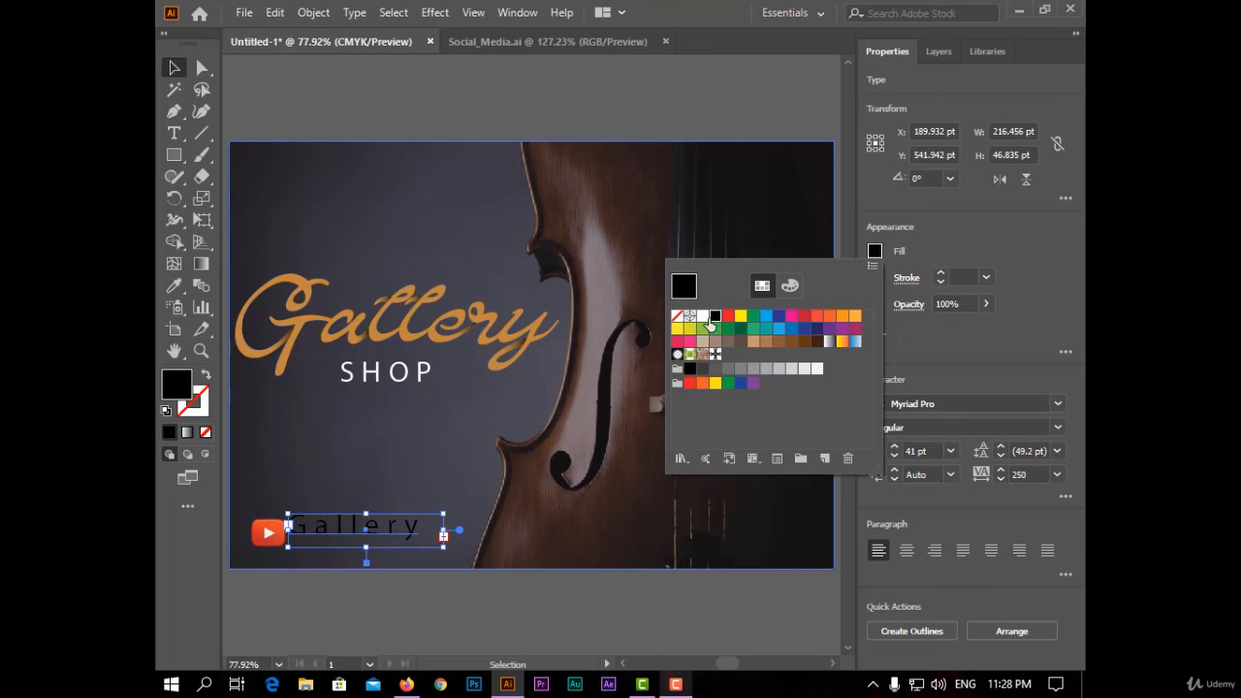
left_click(702, 317)
left_click(1025, 474)
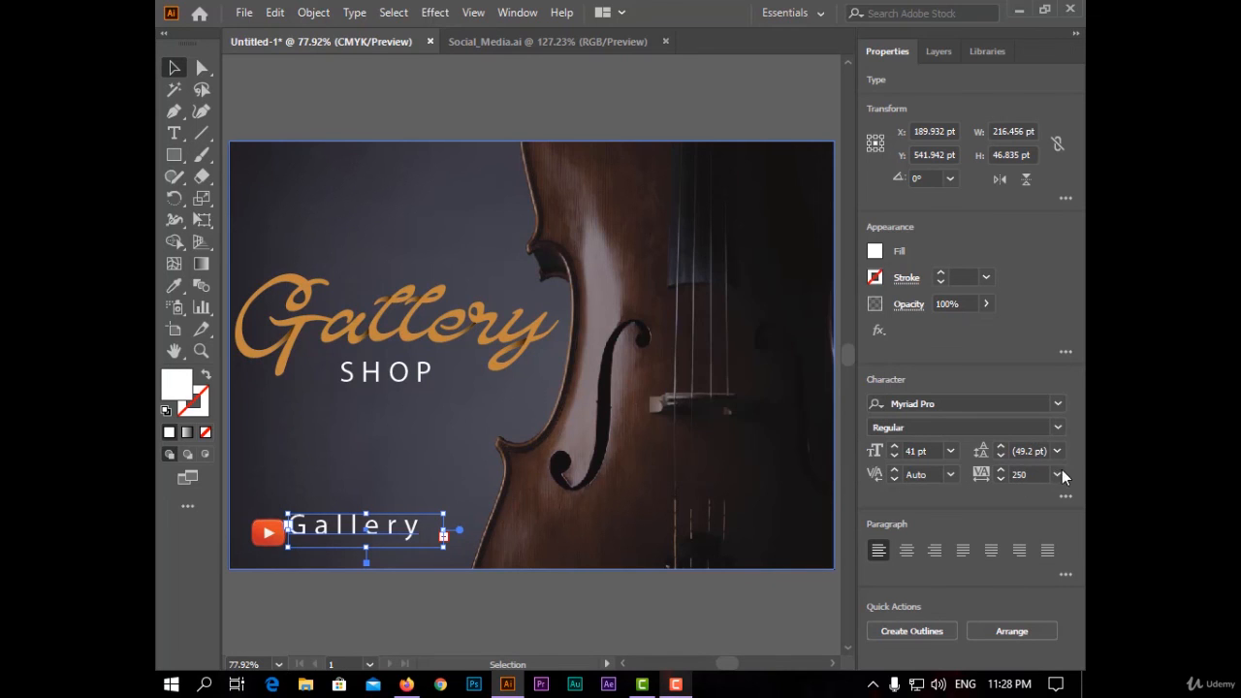
left_click(1062, 474)
left_click(1064, 322)
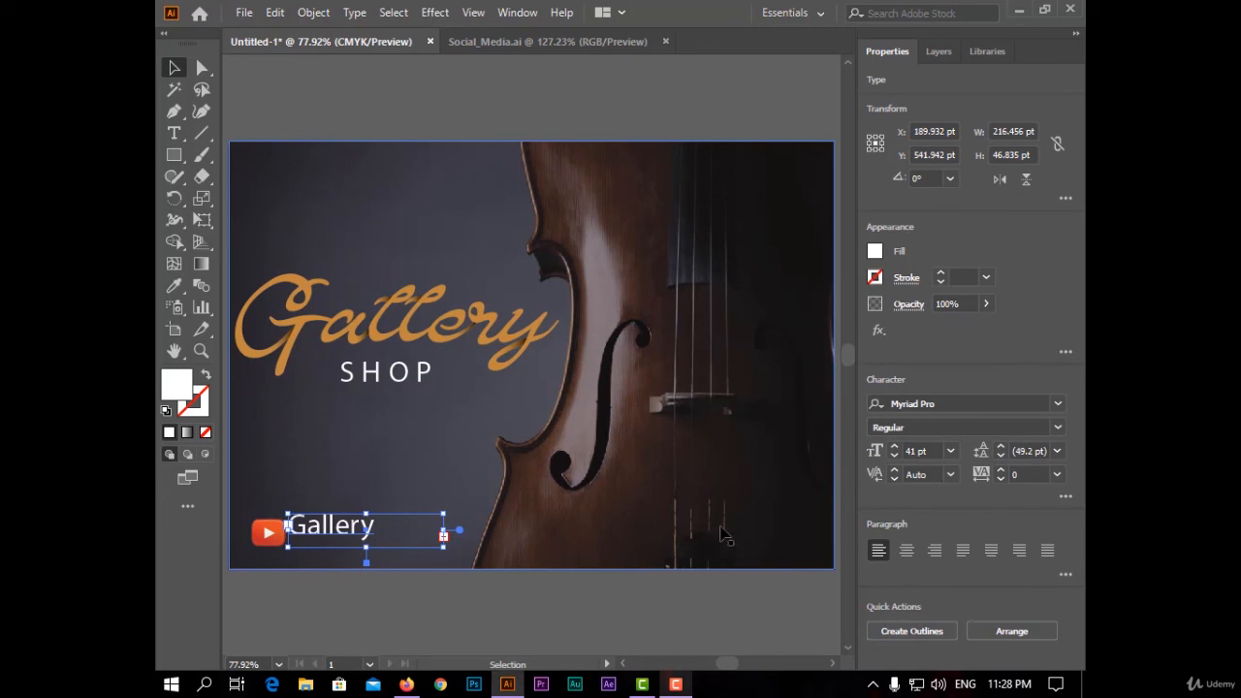
- Reduce the Gallery Shop text's font size to 32 pt
left_click(893, 456)
left_click(894, 457)
left_click(893, 456)
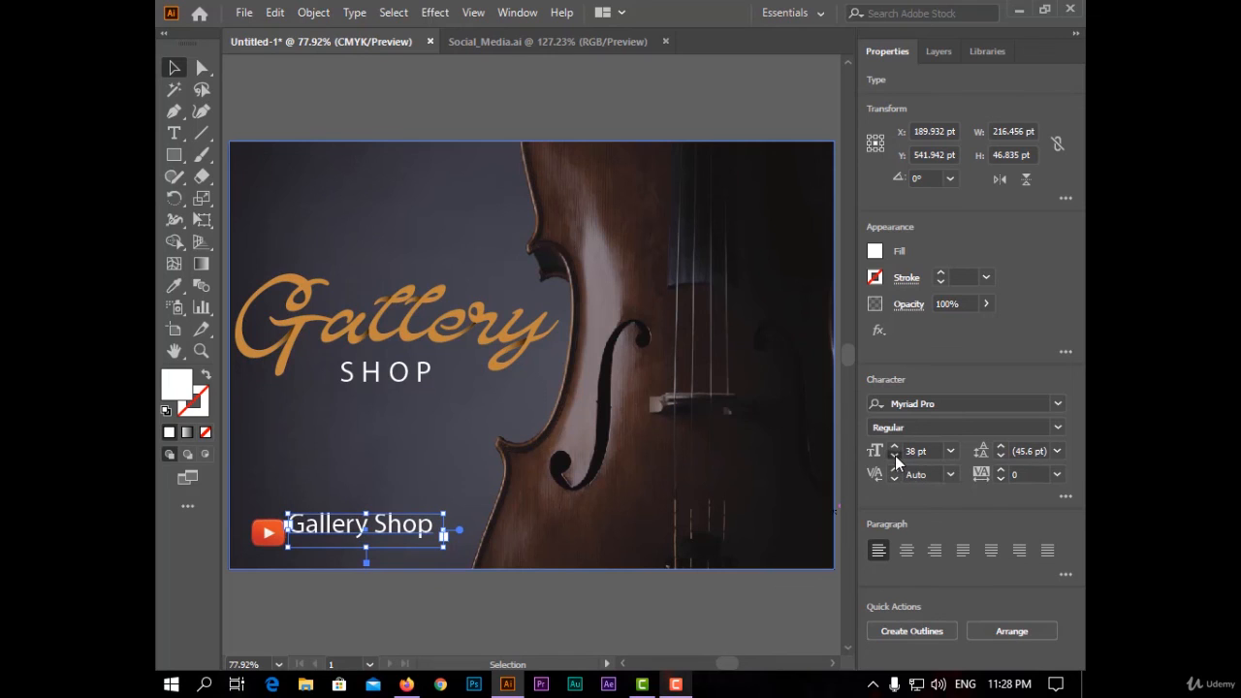
left_click(894, 457)
left_click(894, 456)
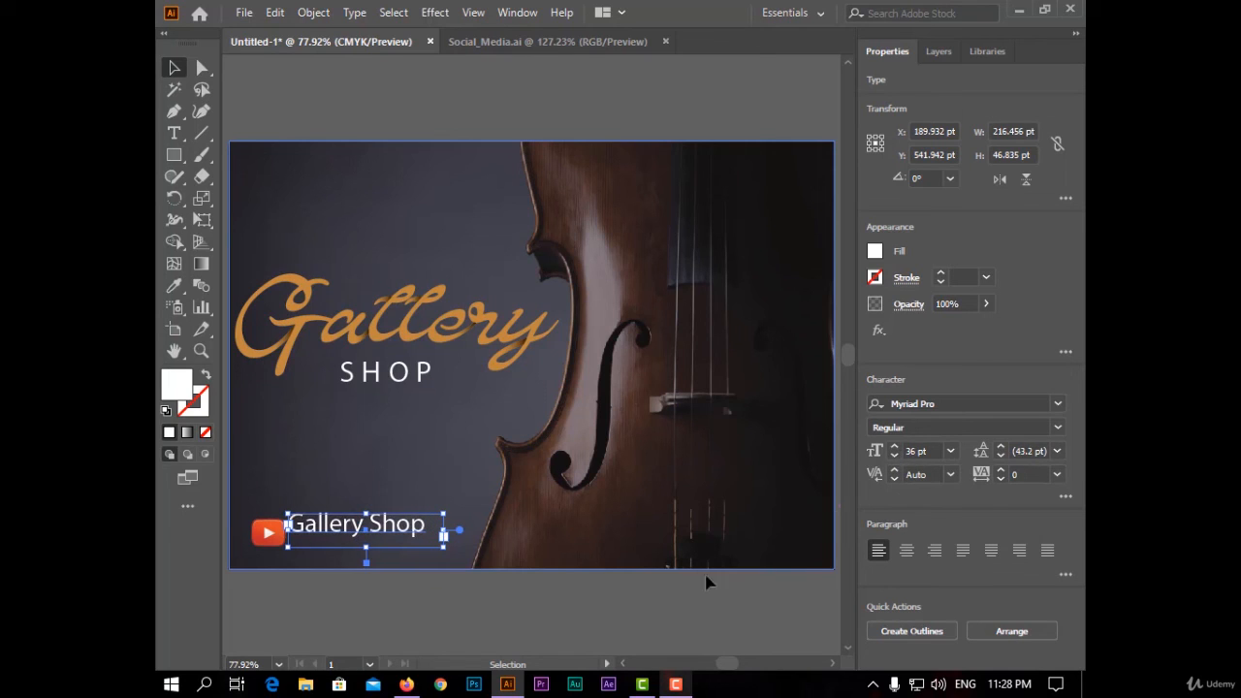
left_click(894, 456)
left_click(893, 456)
left_click(893, 457)
left_click(894, 456)
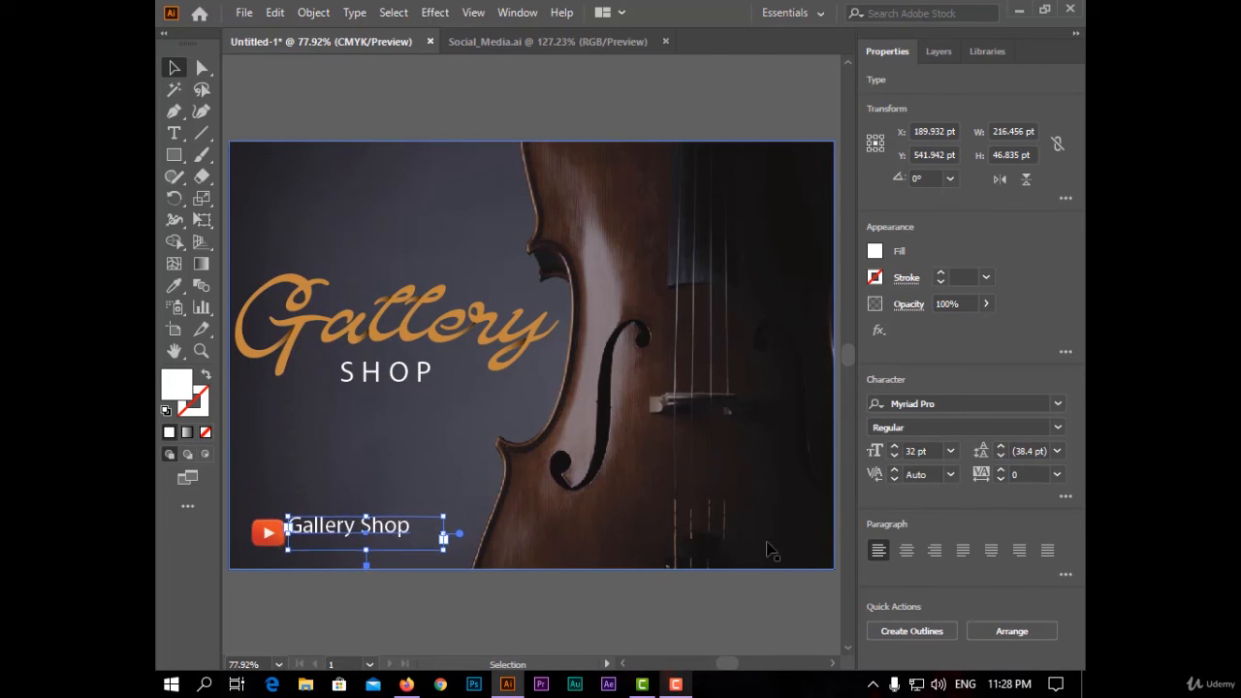
- Nudge the Gallery Shop text down to align with the YouTube icon, then deselect
key("Down")
key("Down")
key("Down")
key("Down")
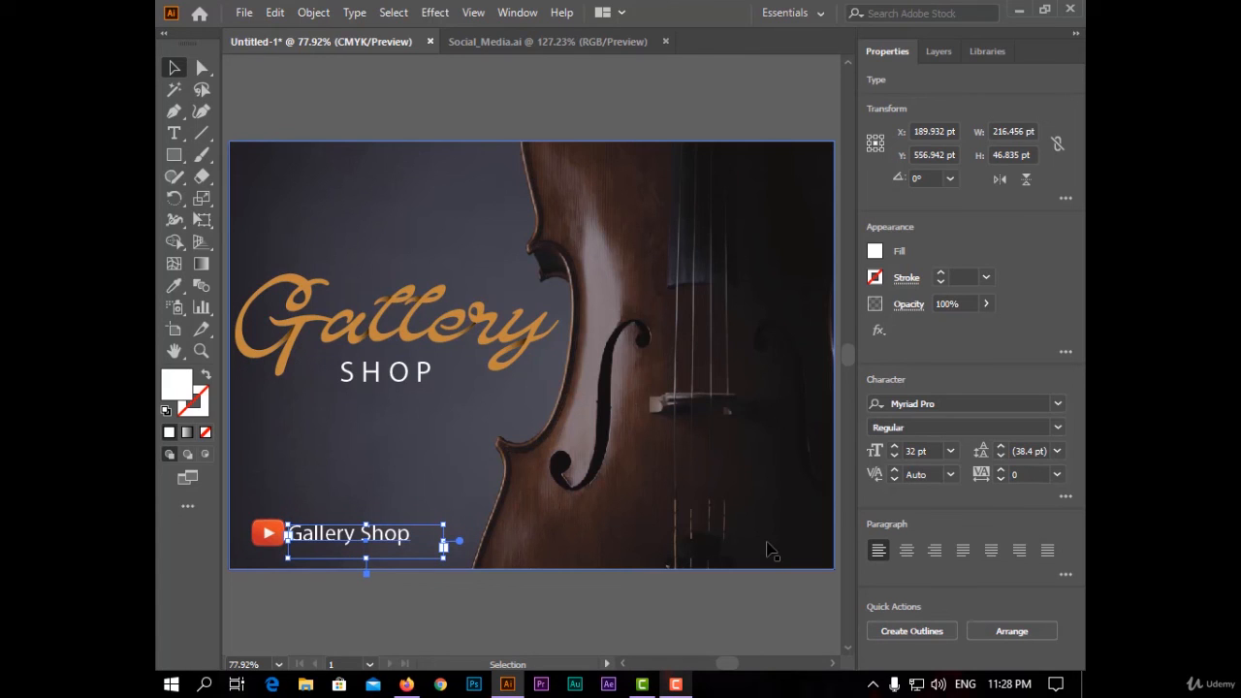
left_click(526, 101)
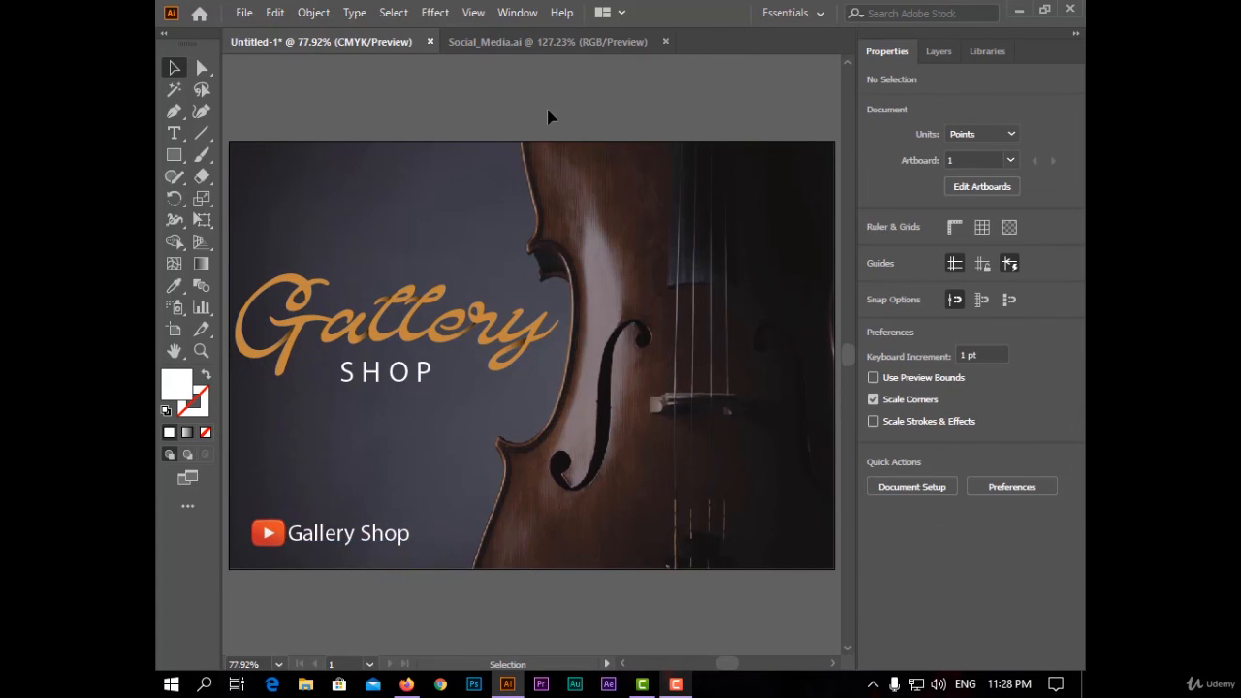